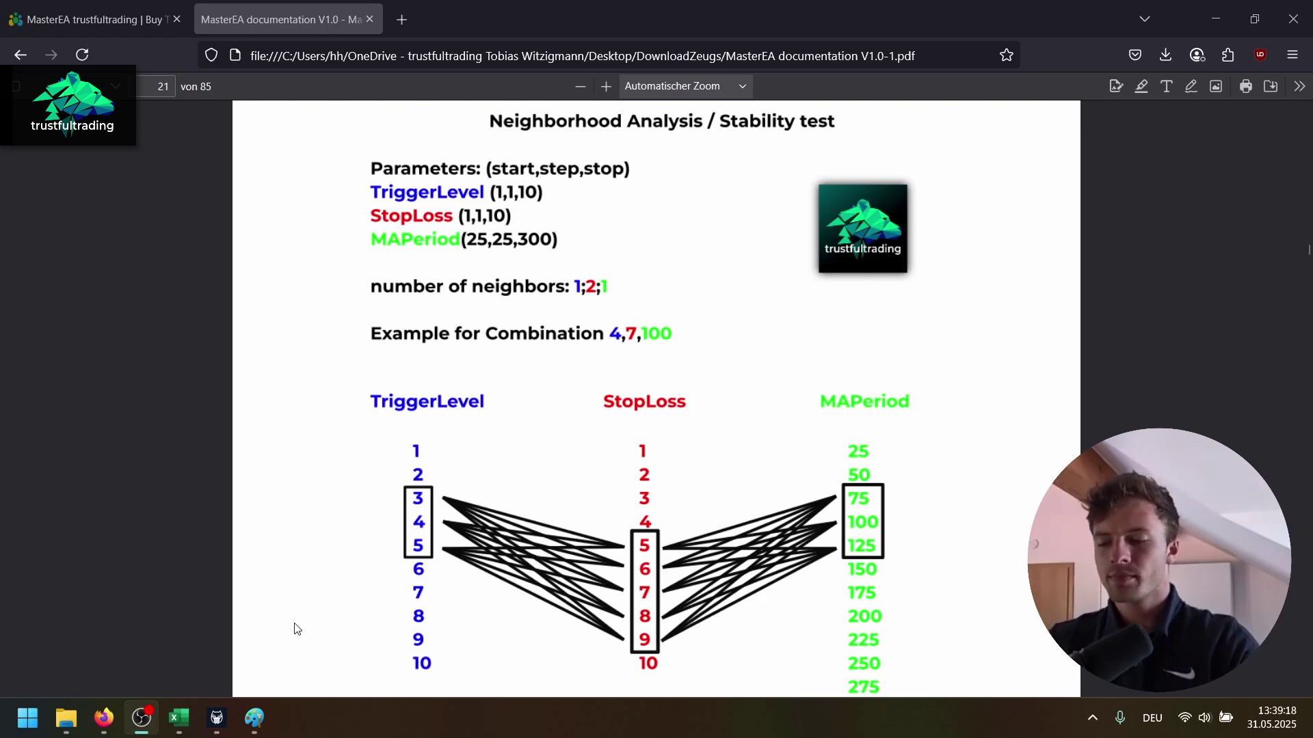
Step: Switch to Inkscape and underline 120 under Range start, 960 under Time exit and 80 under Stop loss with freehand strokes
{"action": "left_click", "coordinate": [230, 717]}
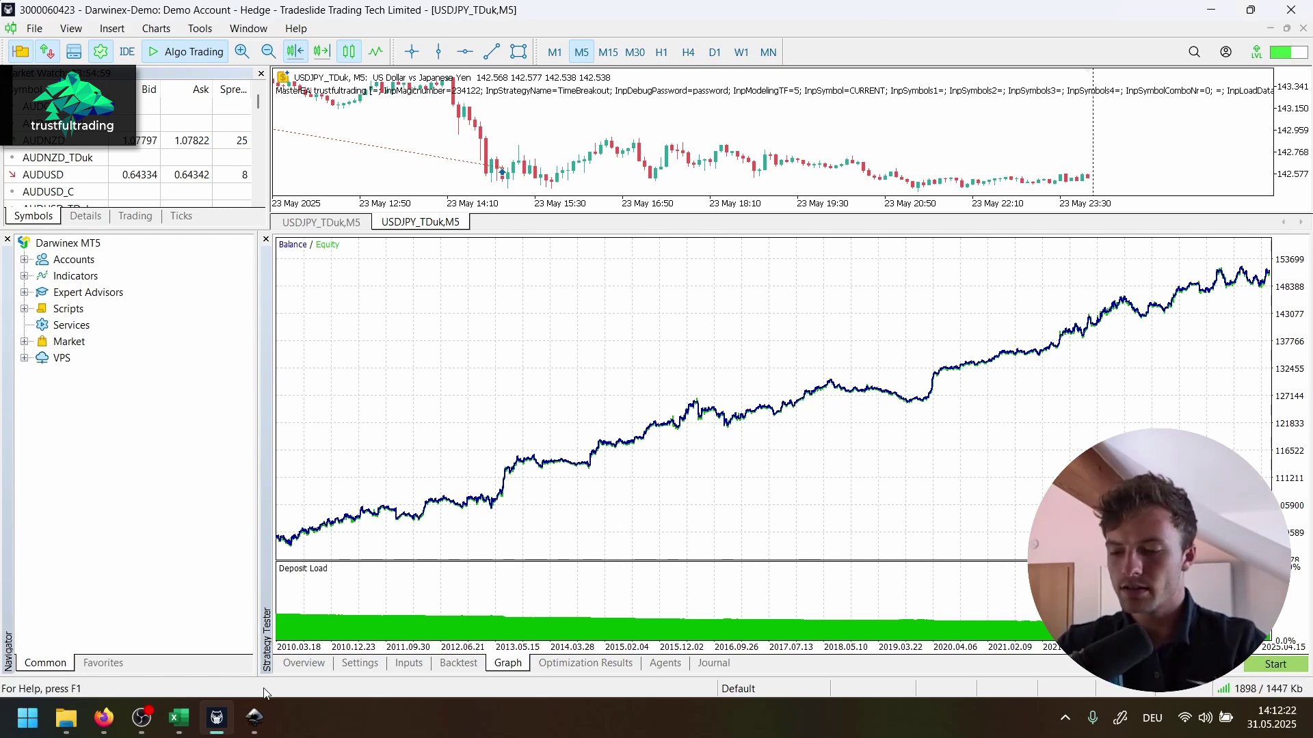
{"action": "left_click", "coordinate": [255, 717]}
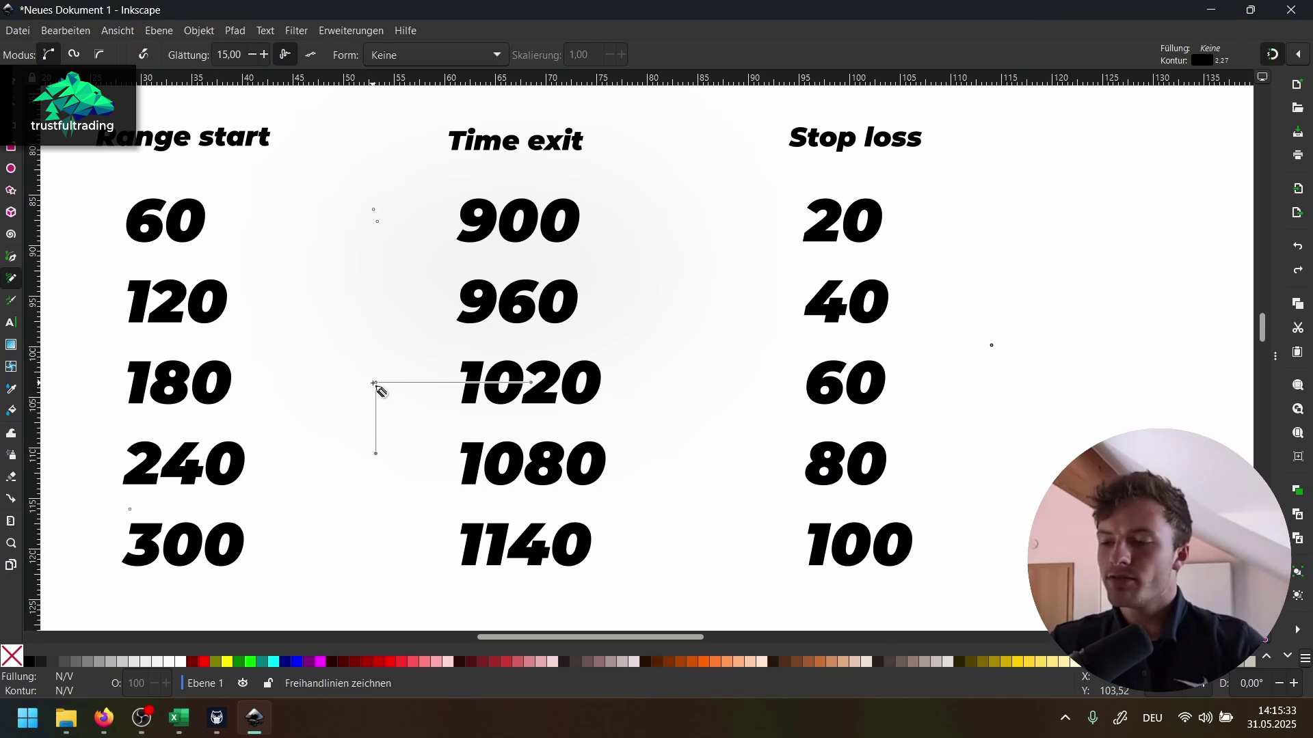
{"action": "key", "text": "Escape"}
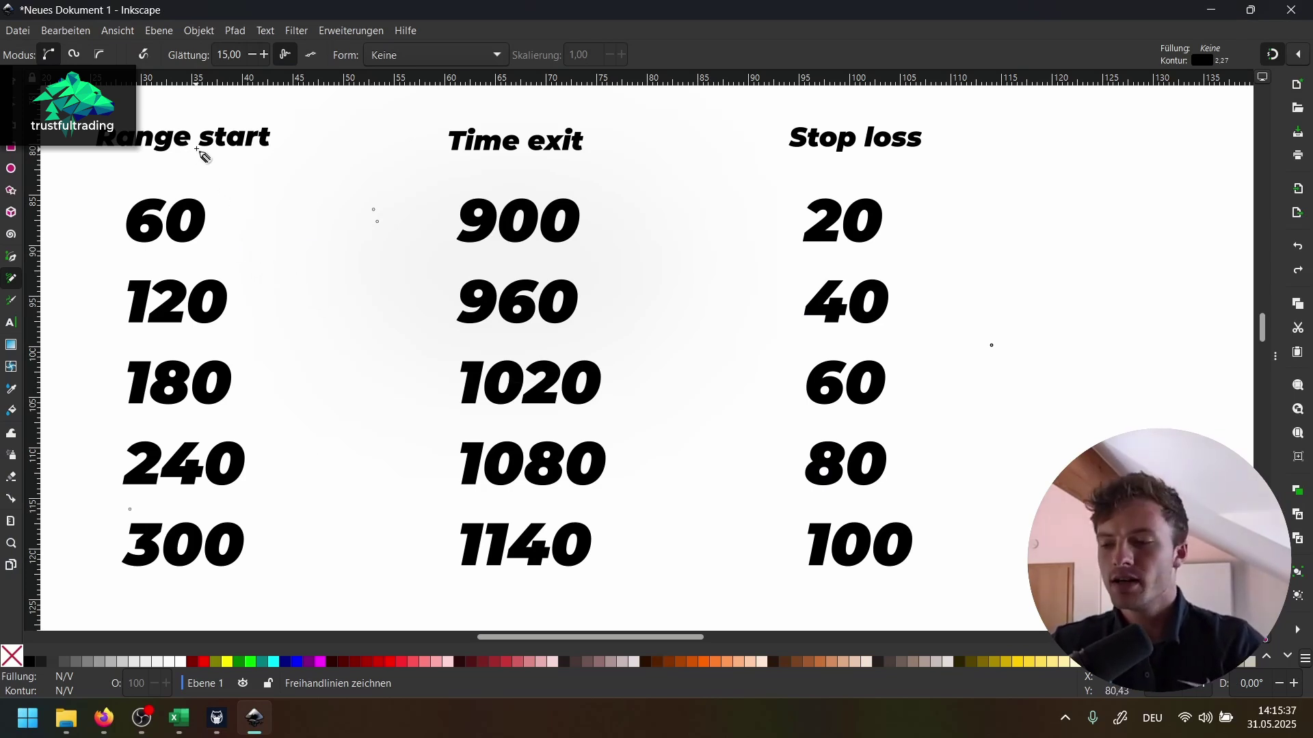
{"action": "left_click", "coordinate": [516, 139]}
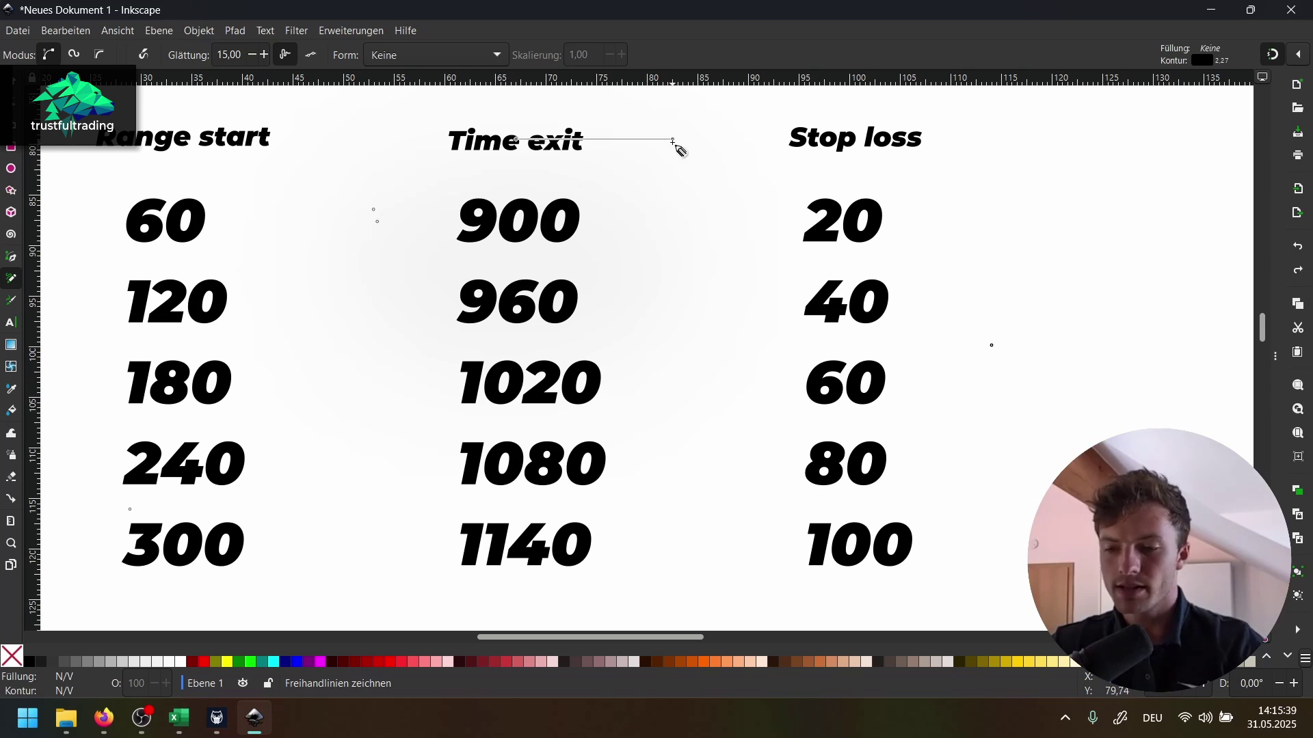
{"action": "key", "text": "Escape"}
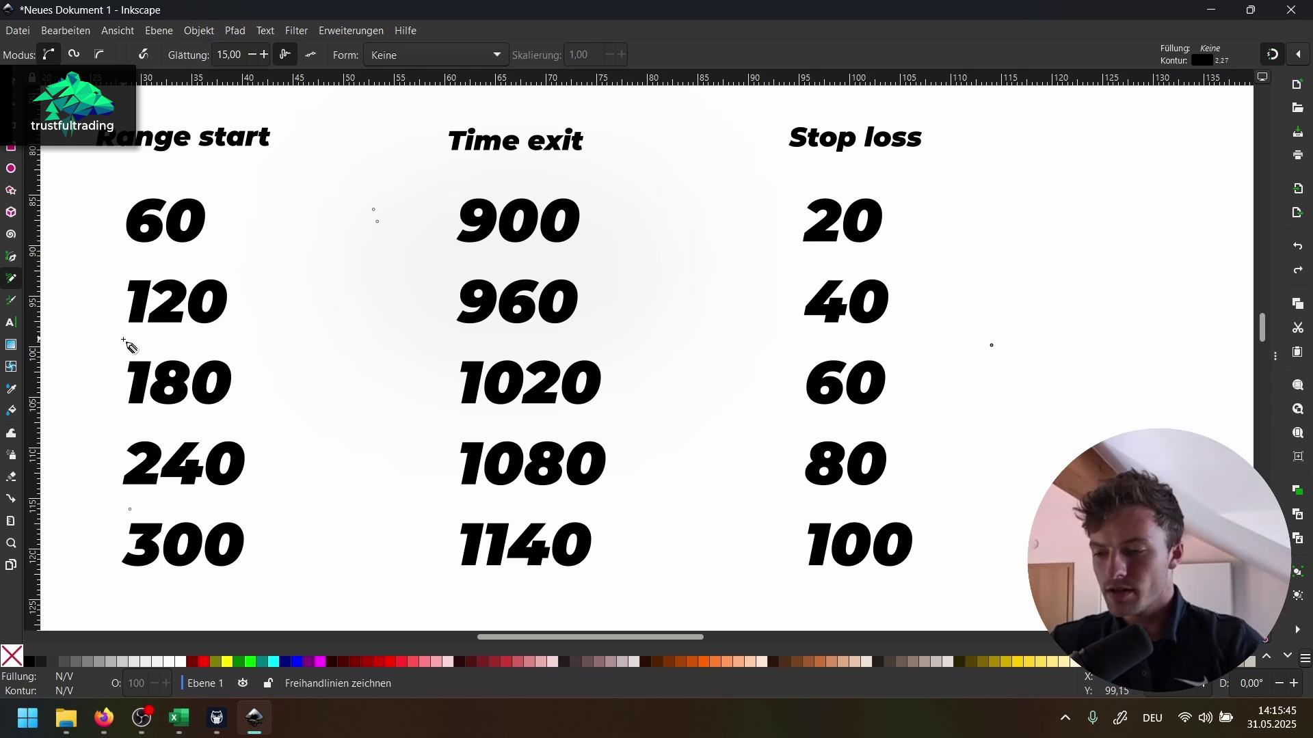
{"action": "left_click_drag", "start_coordinate": [116, 341], "coordinate": [243, 328]}
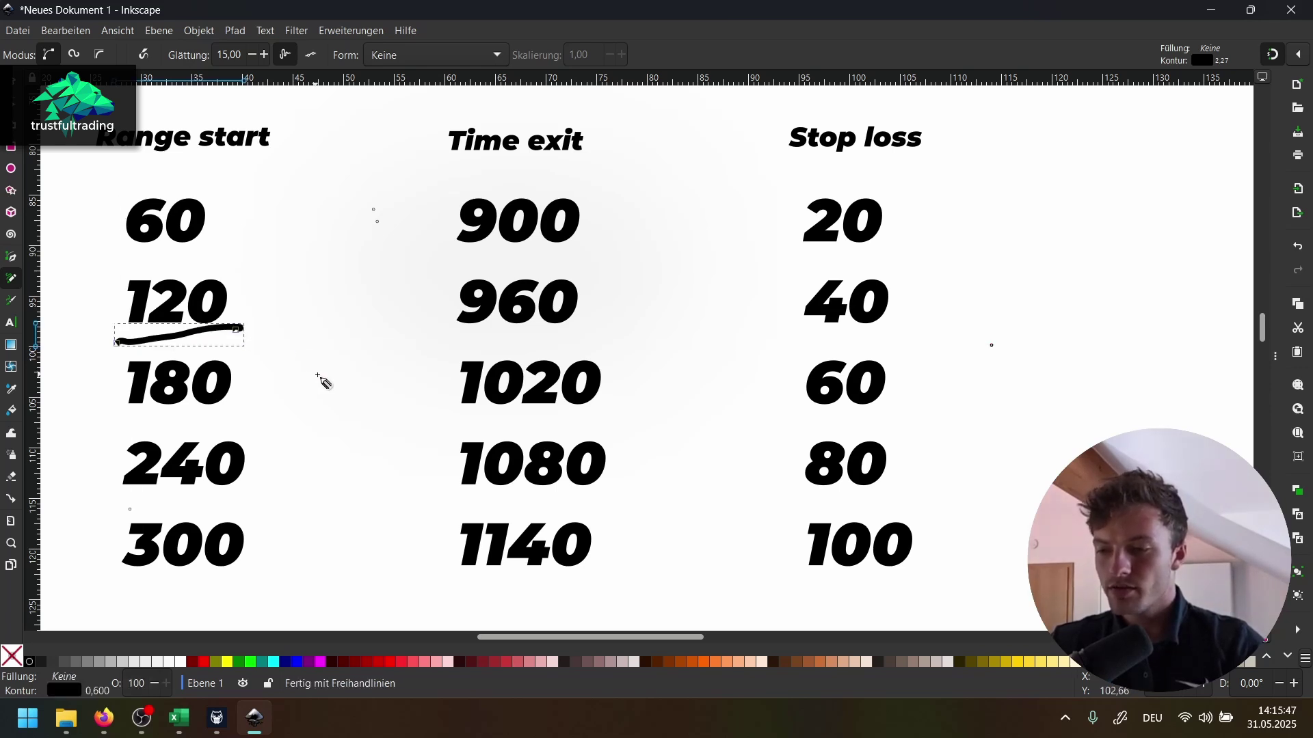
{"action": "mouse_move", "coordinate": [454, 339]}
{"action": "left_mouse_down"}
{"action": "mouse_move", "coordinate": [441, 335]}
{"action": "mouse_move", "coordinate": [493, 346]}
{"action": "mouse_move", "coordinate": [588, 334]}
{"action": "left_mouse_up"}
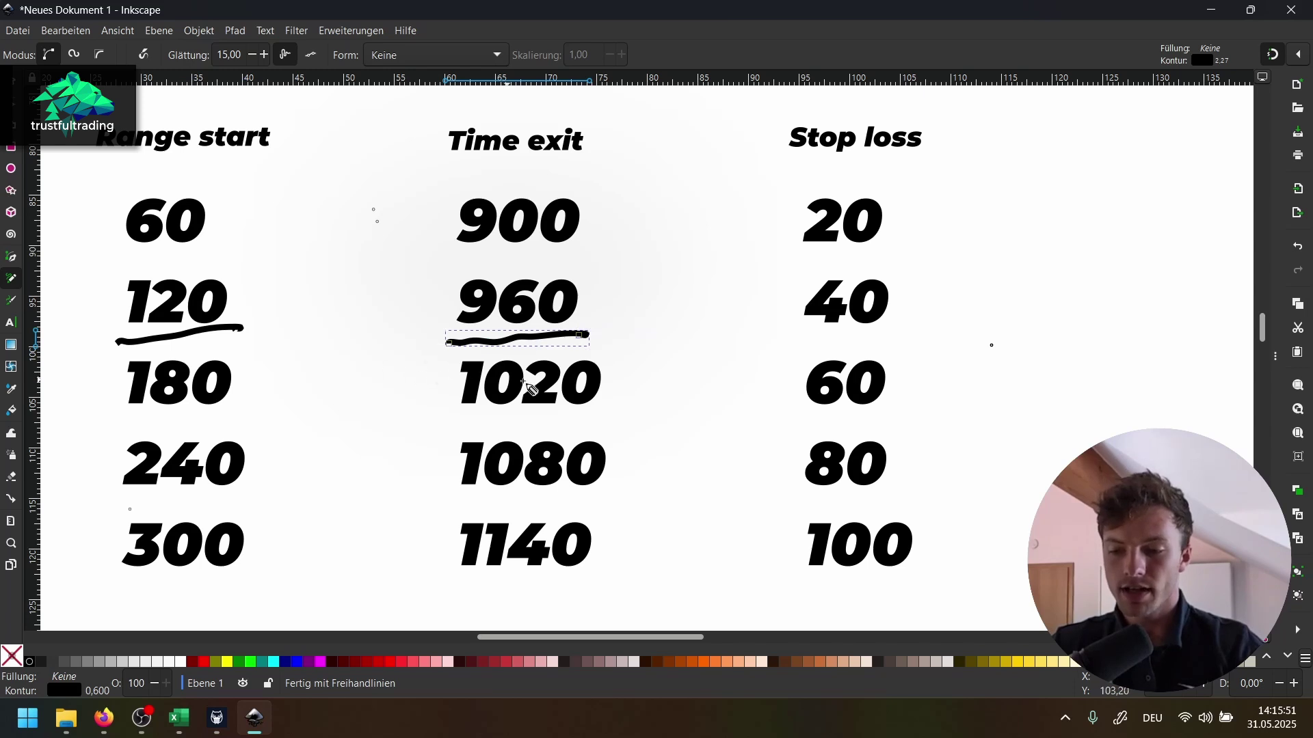
{"action": "left_click_drag", "start_coordinate": [782, 502], "coordinate": [900, 486]}
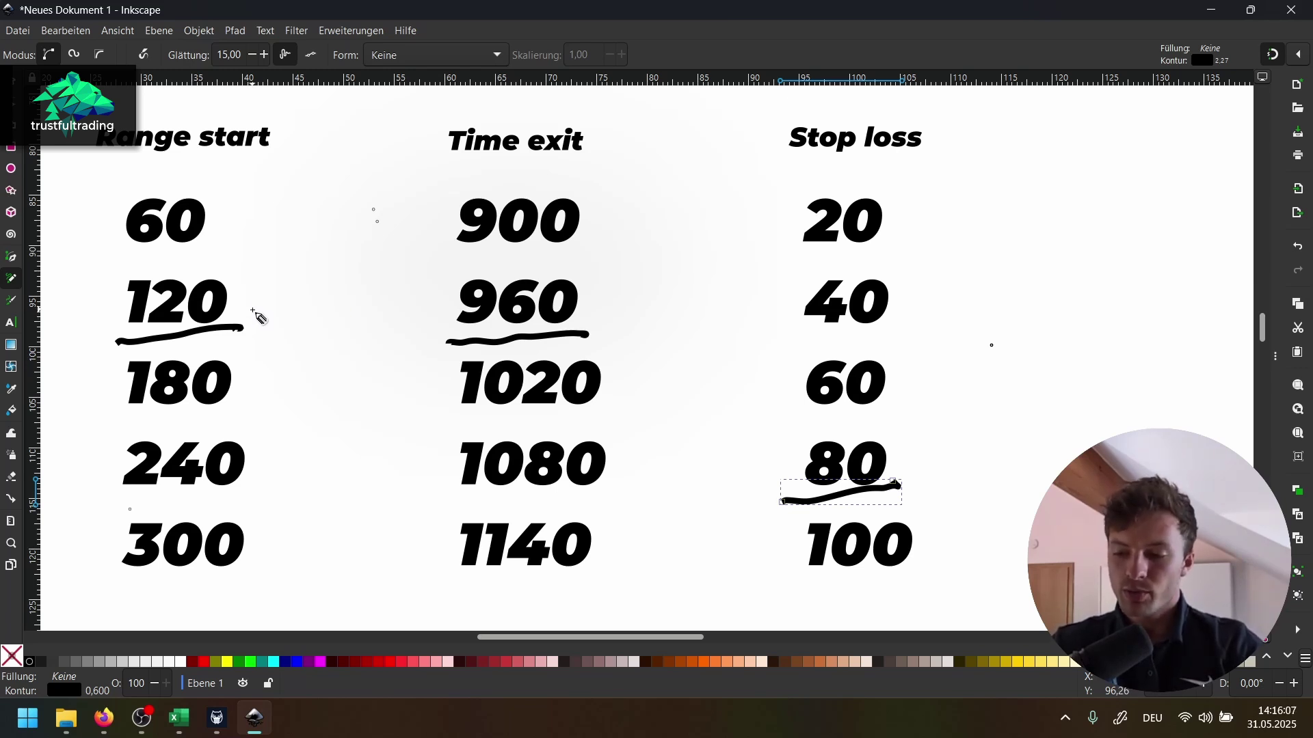
Step: Draw freehand lines connecting range start 120 to time exit 960 and on to stop loss 80
{"action": "left_click", "coordinate": [262, 304]}
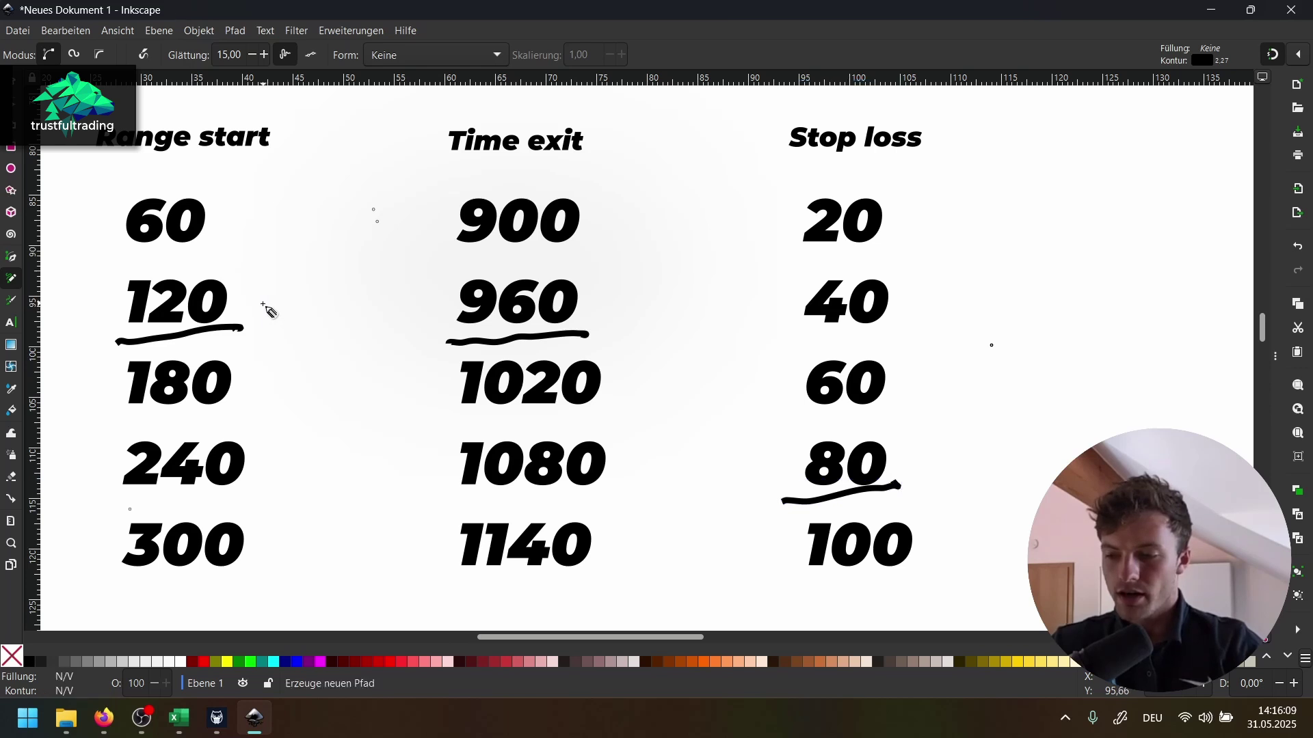
{"action": "left_click_drag", "start_coordinate": [264, 305], "coordinate": [448, 304]}
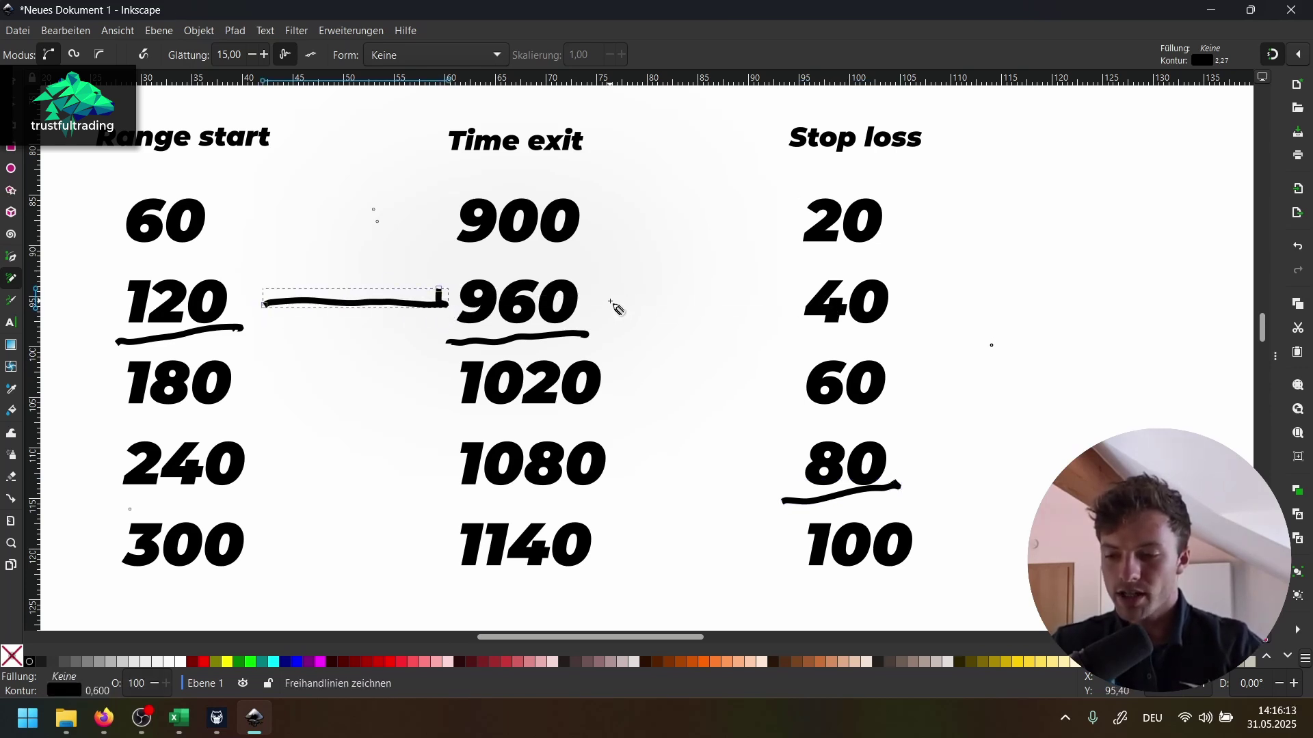
{"action": "mouse_move", "coordinate": [606, 308]}
{"action": "left_mouse_down"}
{"action": "mouse_move", "coordinate": [685, 391]}
{"action": "mouse_move", "coordinate": [793, 463]}
{"action": "left_mouse_up"}
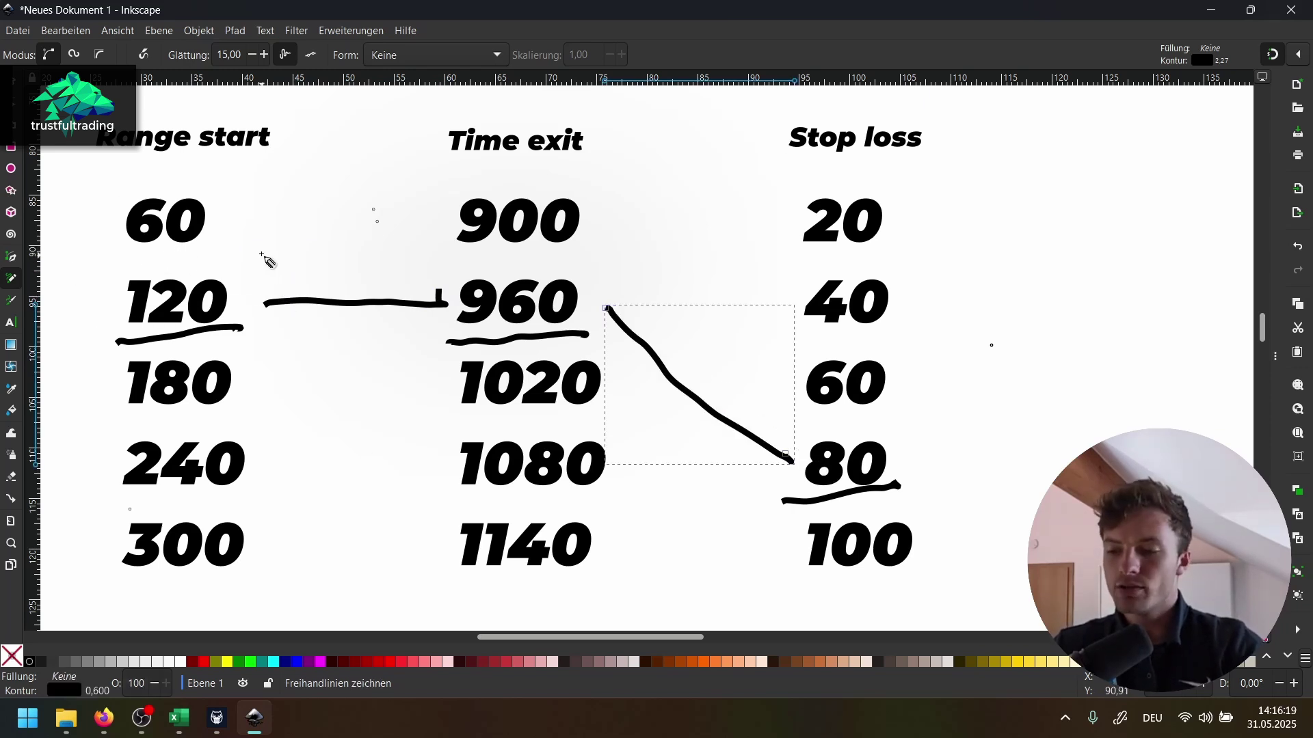
Step: Draw freehand lines connecting range start 60 to time exit 900 and on to stop loss 60
{"action": "left_click", "coordinate": [253, 221]}
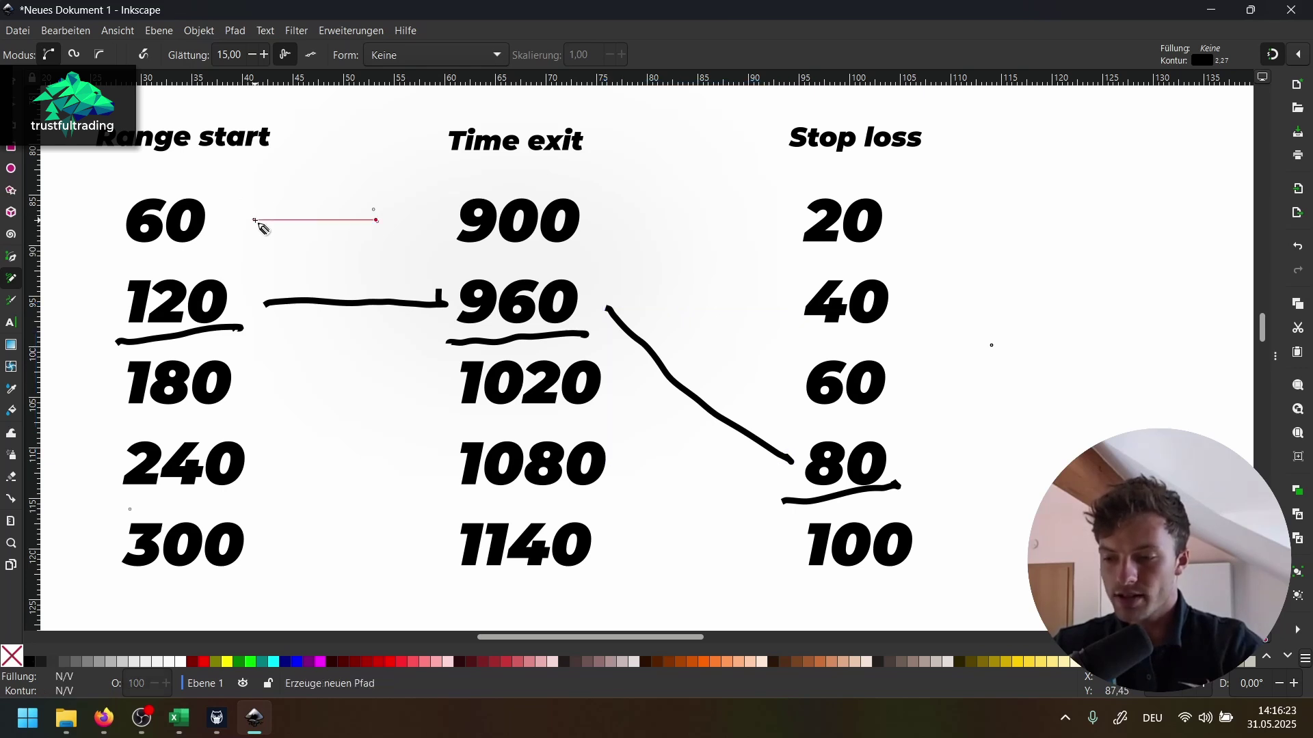
{"action": "left_click_drag", "start_coordinate": [255, 220], "coordinate": [258, 220]}
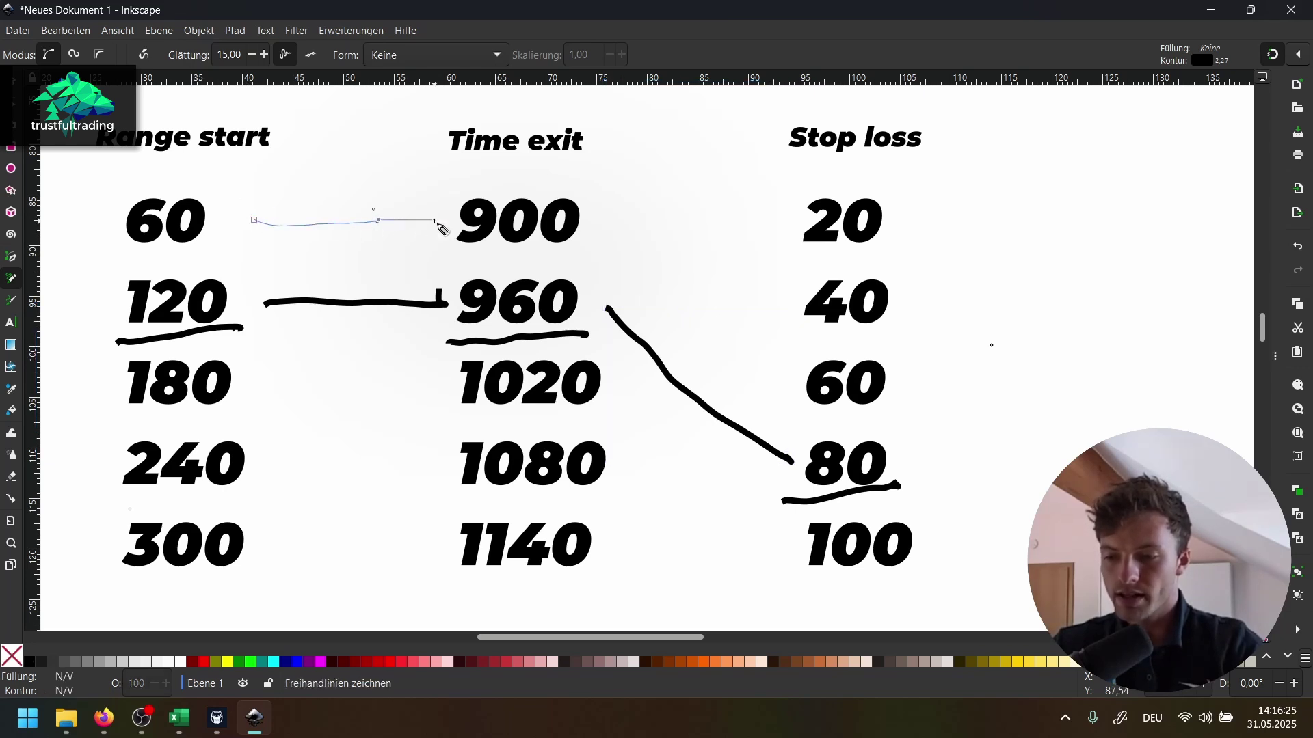
{"action": "left_click", "coordinate": [596, 221]}
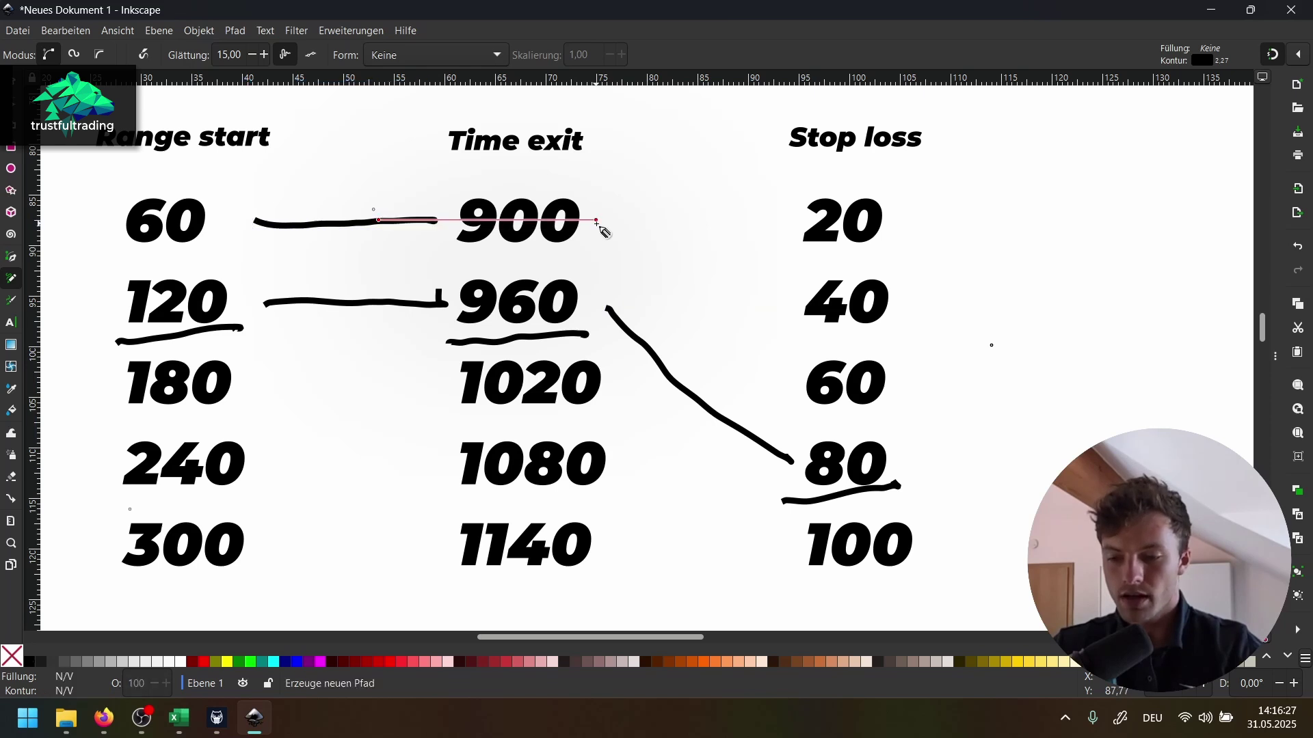
{"action": "left_click_drag", "start_coordinate": [596, 221], "coordinate": [779, 369]}
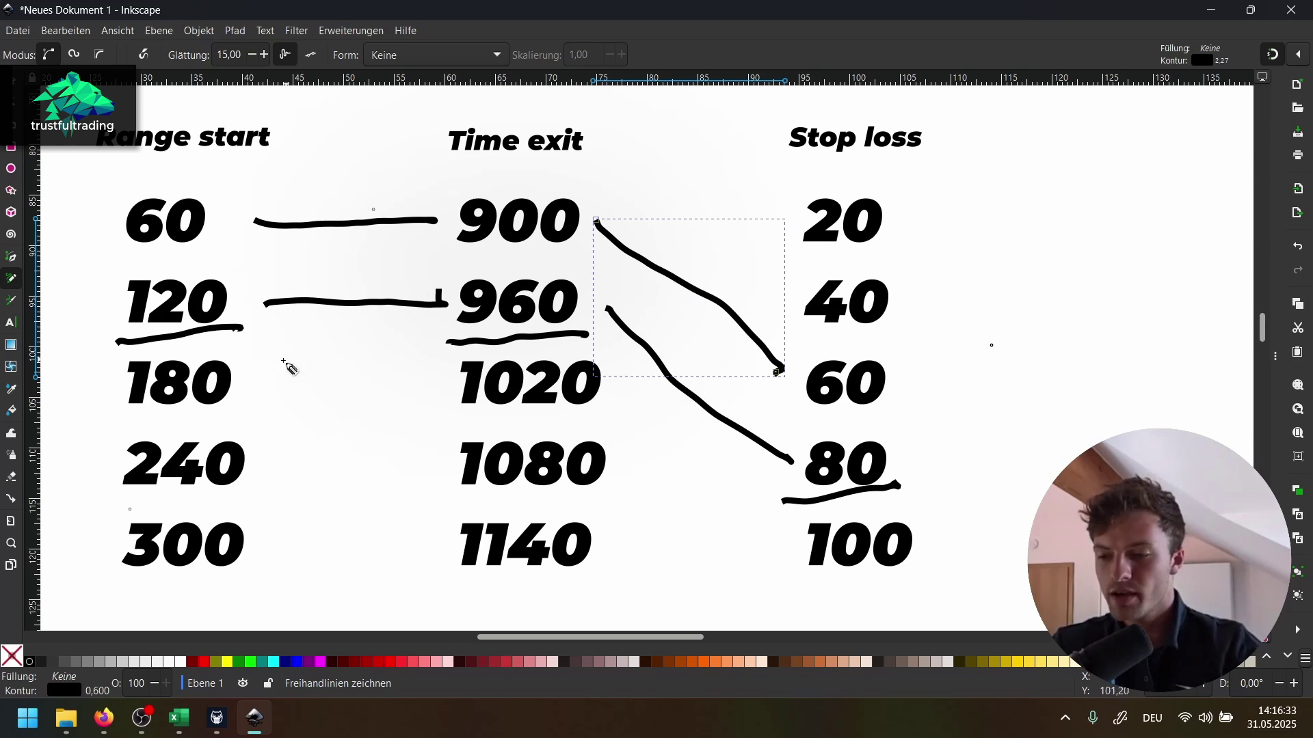
Step: Draw freehand lines connecting range start 180 to time exit 1020 and on to stop loss 100
{"action": "left_click", "coordinate": [267, 376]}
{"action": "left_click_drag", "start_coordinate": [264, 377], "coordinate": [435, 374]}
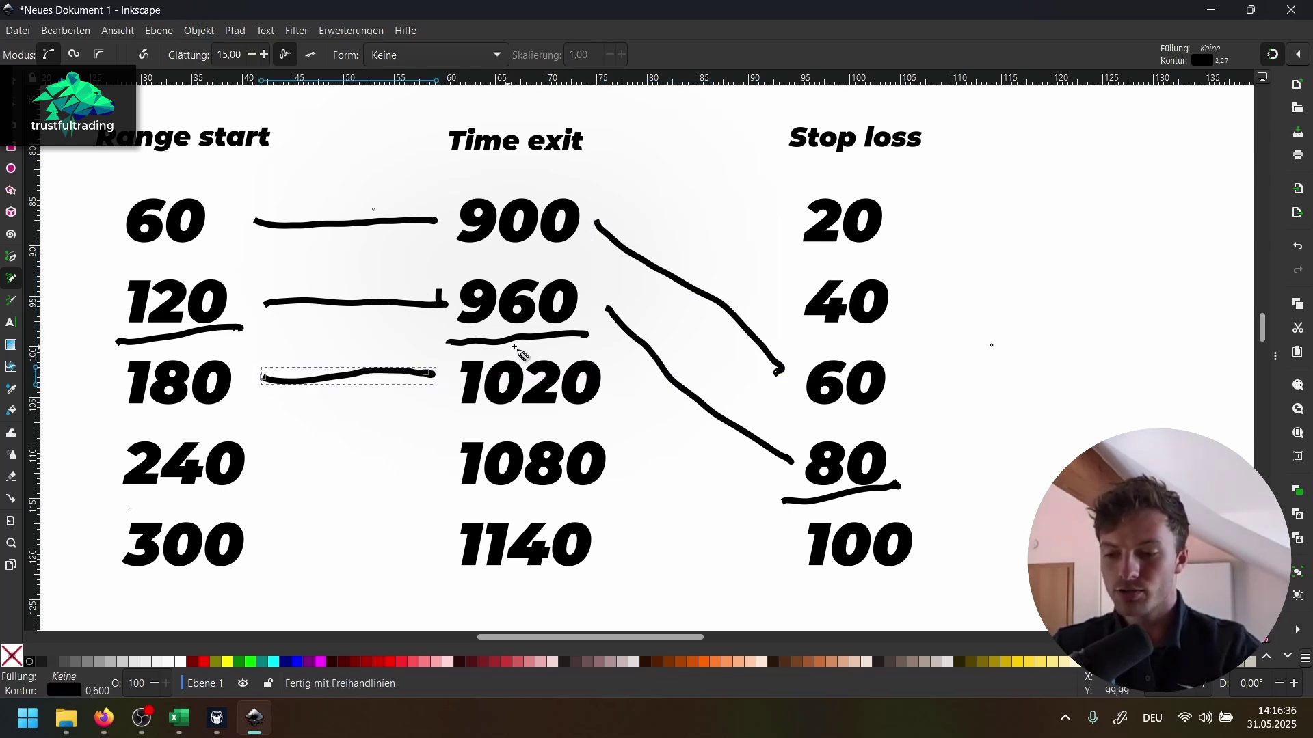
{"action": "left_click", "coordinate": [619, 385]}
{"action": "left_click_drag", "start_coordinate": [691, 445], "coordinate": [770, 541]}
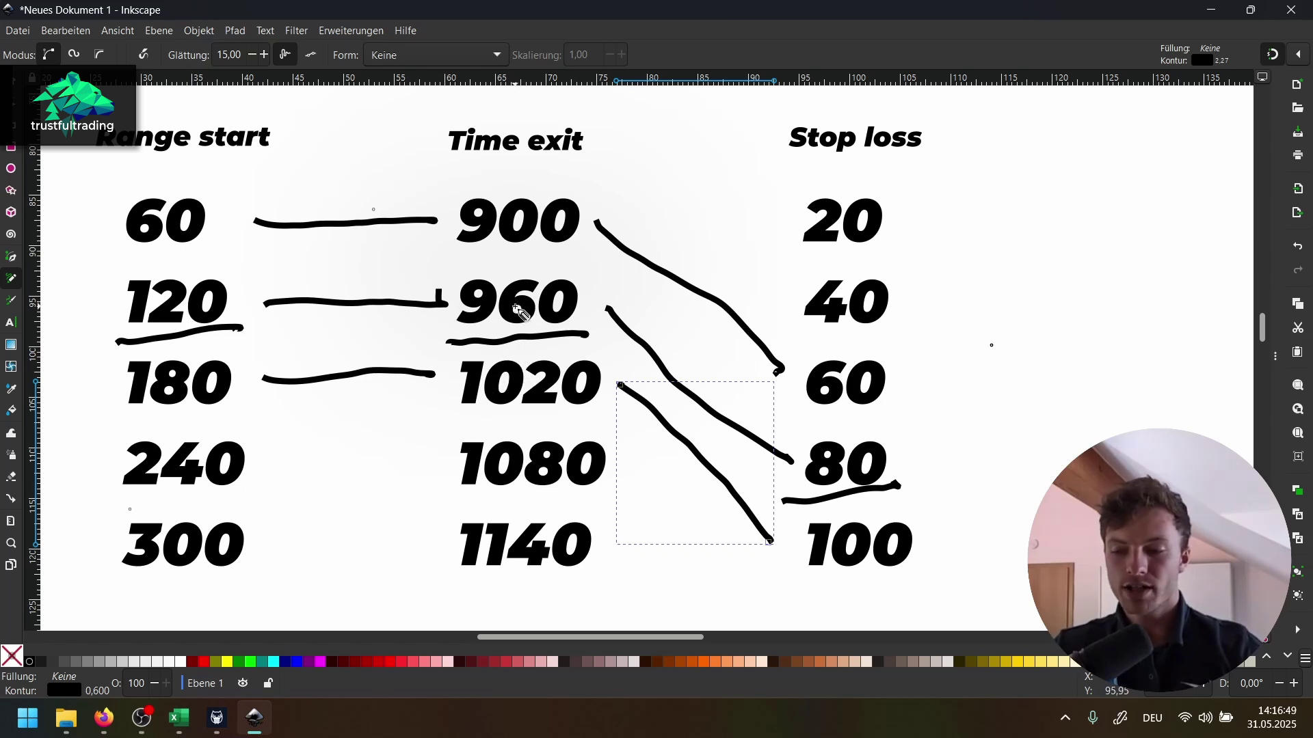
Step: Draw freehand lines connecting range start 120 to time exit 1020 and on to stop loss 60
{"action": "left_click", "coordinate": [268, 303]}
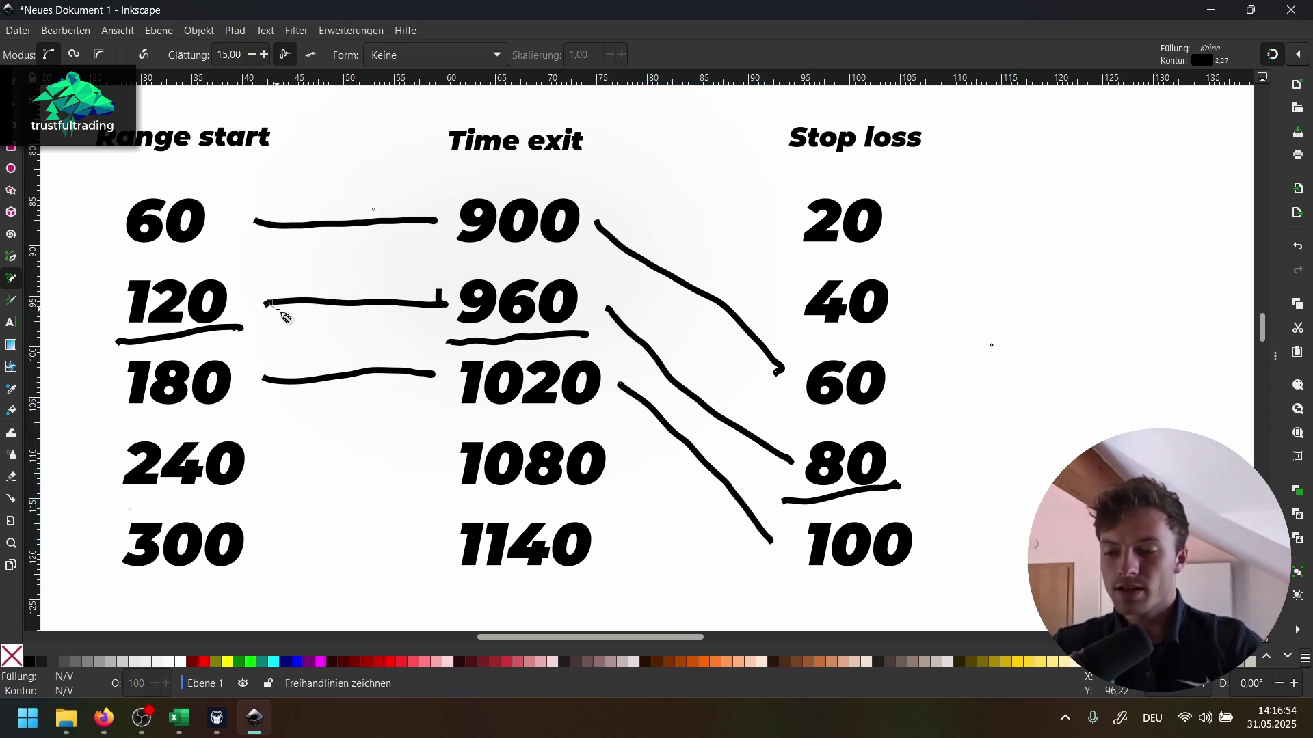
{"action": "left_click", "coordinate": [430, 376]}
{"action": "left_click_drag", "start_coordinate": [615, 380], "coordinate": [783, 371]}
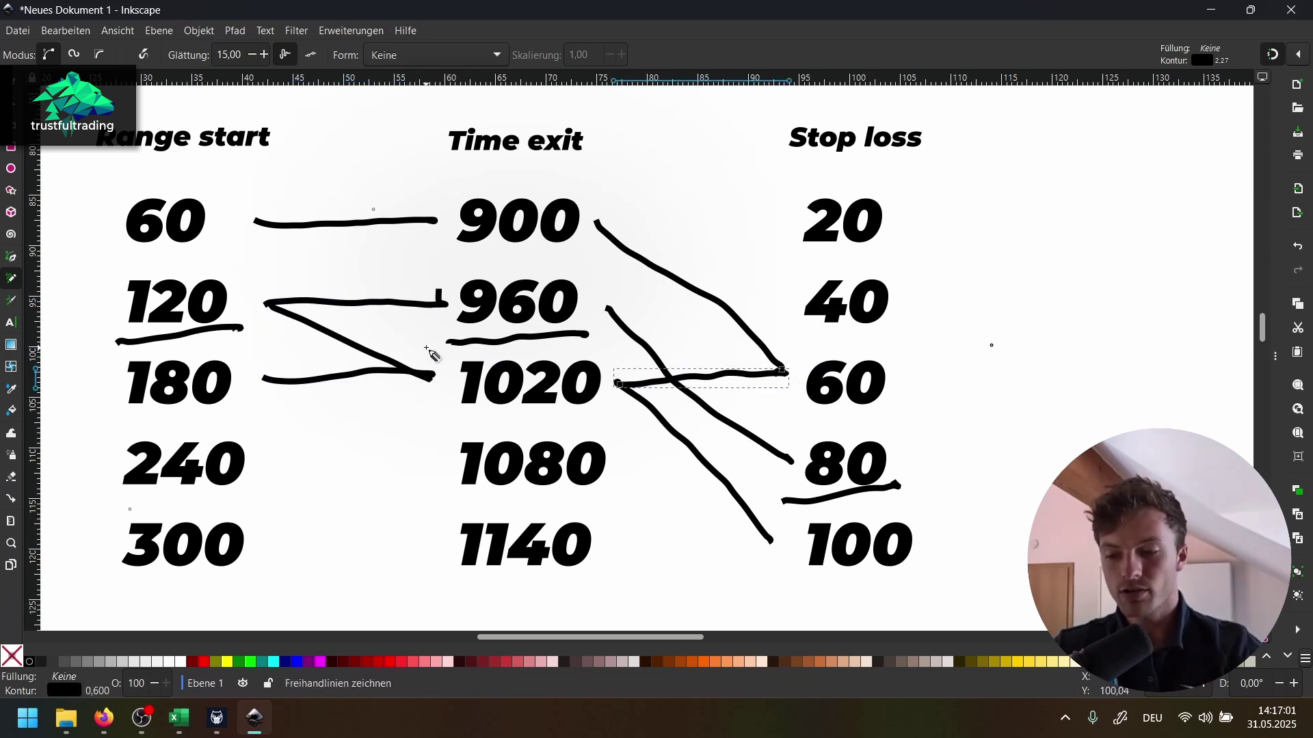
{"action": "key", "text": "Escape"}
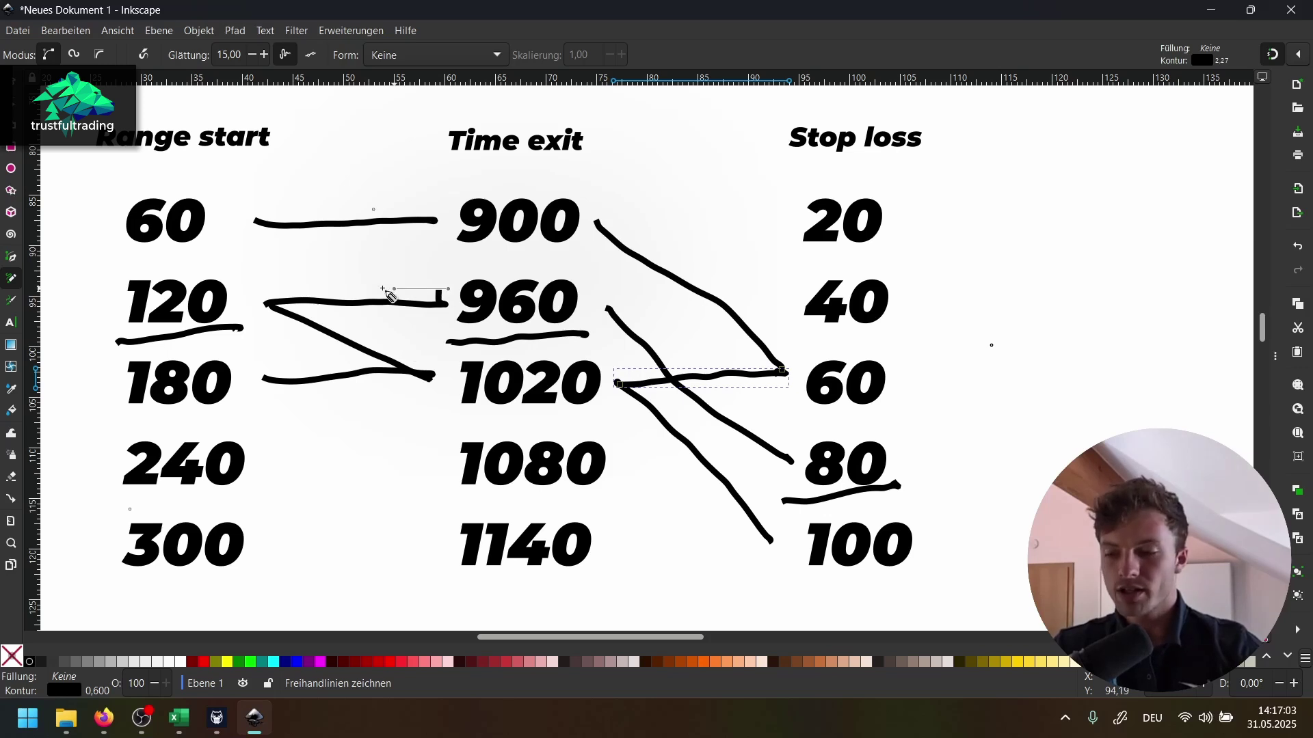
{"action": "key", "text": "Escape"}
Step: Draw freehand lines from range starts 60 and 180 to time exit 960, and from 960 to stop losses 60 and 100
{"action": "mouse_move", "coordinate": [258, 231]}
{"action": "left_mouse_down"}
{"action": "mouse_move", "coordinate": [333, 277]}
{"action": "mouse_move", "coordinate": [443, 309]}
{"action": "left_mouse_up"}
{"action": "mouse_move", "coordinate": [605, 310]}
{"action": "left_mouse_down"}
{"action": "mouse_move", "coordinate": [674, 351]}
{"action": "mouse_move", "coordinate": [796, 378]}
{"action": "left_mouse_up"}
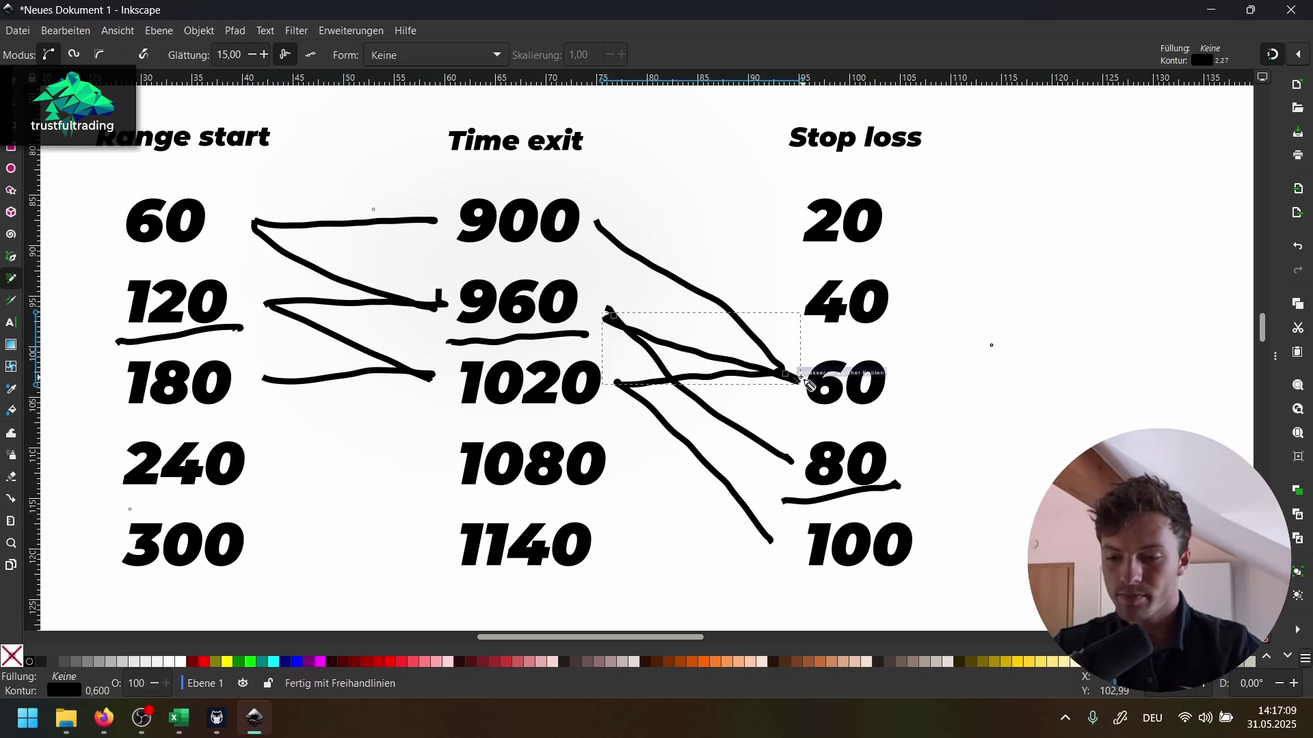
{"action": "left_click", "coordinate": [264, 378]}
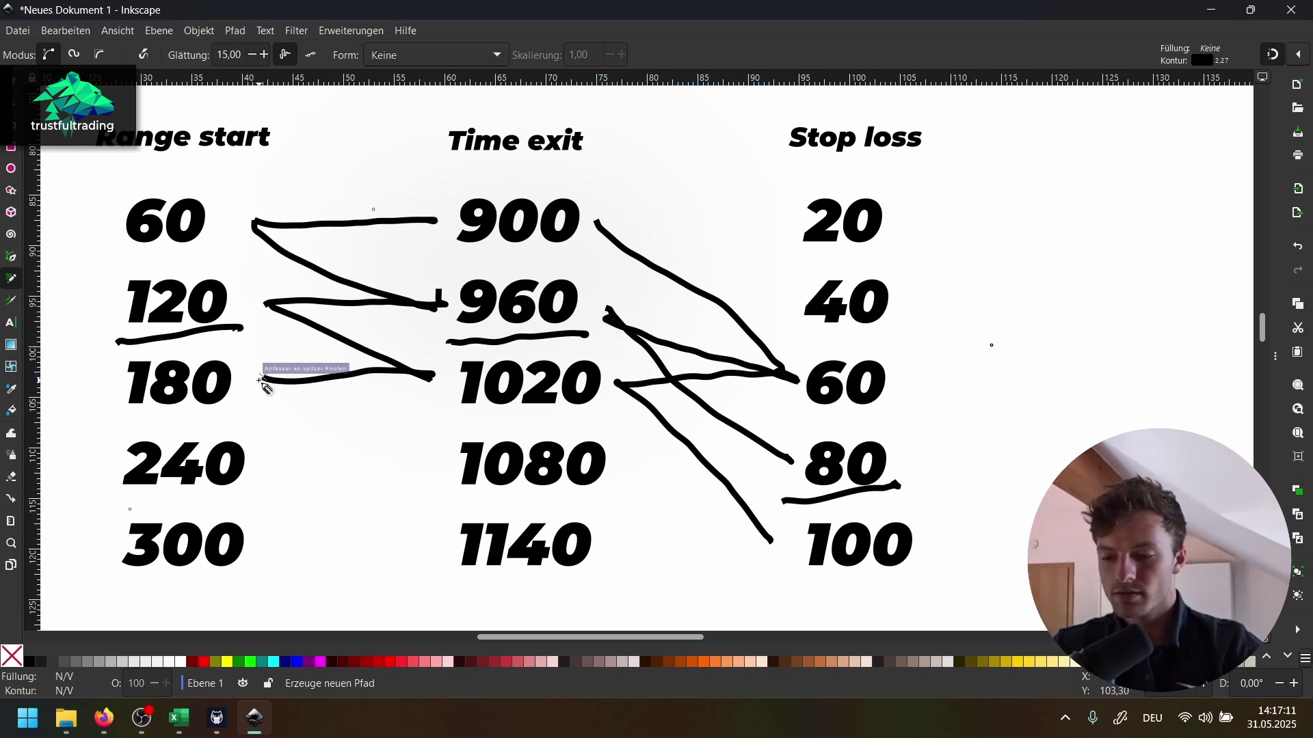
{"action": "mouse_move", "coordinate": [298, 366]}
{"action": "left_mouse_down"}
{"action": "mouse_move", "coordinate": [401, 296]}
{"action": "mouse_move", "coordinate": [417, 301]}
{"action": "left_mouse_up"}
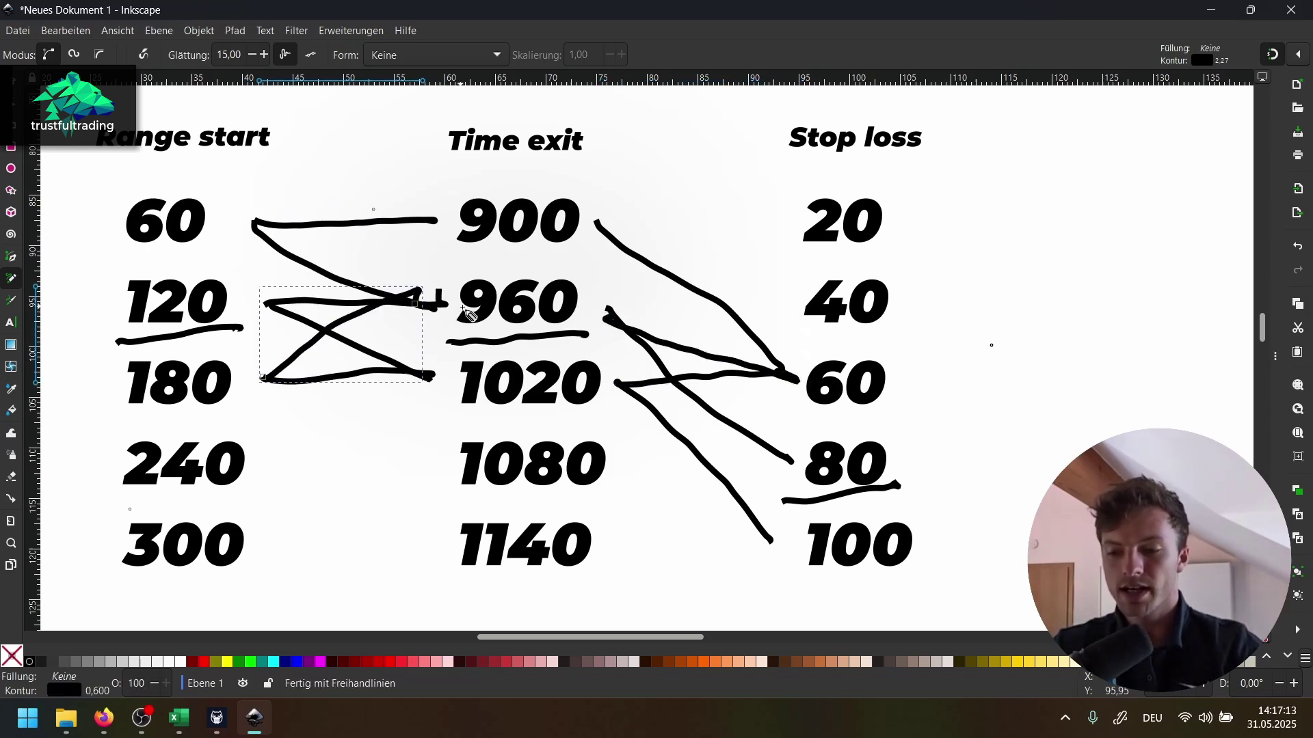
{"action": "left_click", "coordinate": [603, 312]}
{"action": "mouse_move", "coordinate": [603, 312]}
{"action": "left_mouse_down"}
{"action": "mouse_move", "coordinate": [752, 470]}
{"action": "mouse_move", "coordinate": [793, 533]}
{"action": "left_mouse_up"}
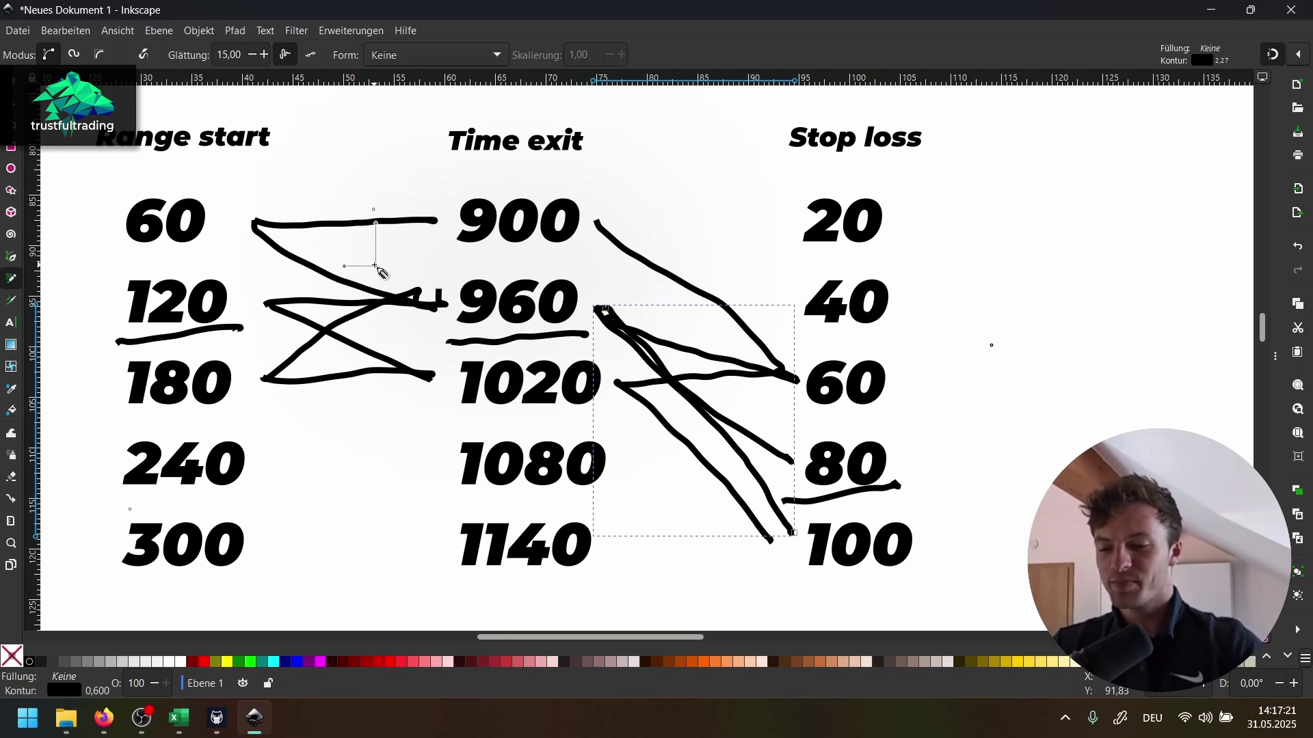
Step: View the Neighborhood Analysis page of the documentation in Firefox and the Strategy Tester settings for USDJPY_TDuk in MetaTrader 5
{"action": "left_click", "coordinate": [103, 717]}
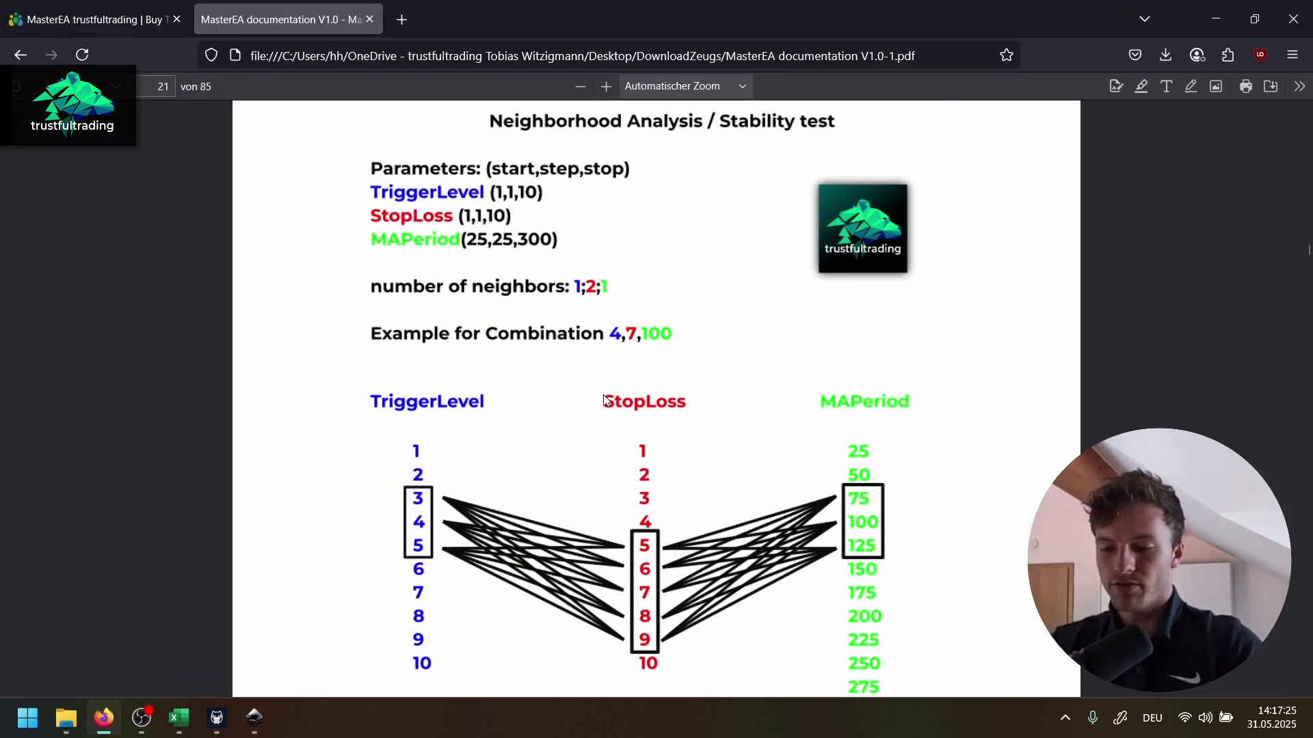
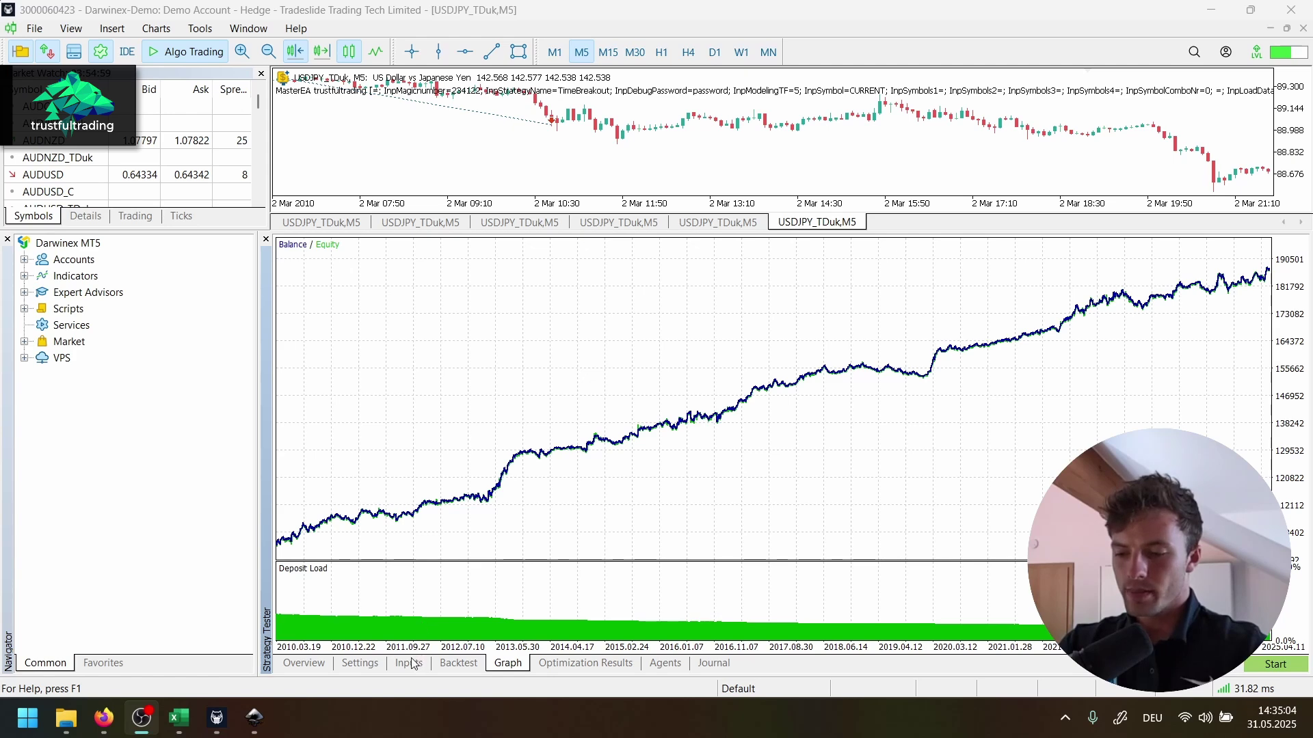
{"action": "left_click", "coordinate": [408, 663]}
{"action": "left_click", "coordinate": [358, 663]}
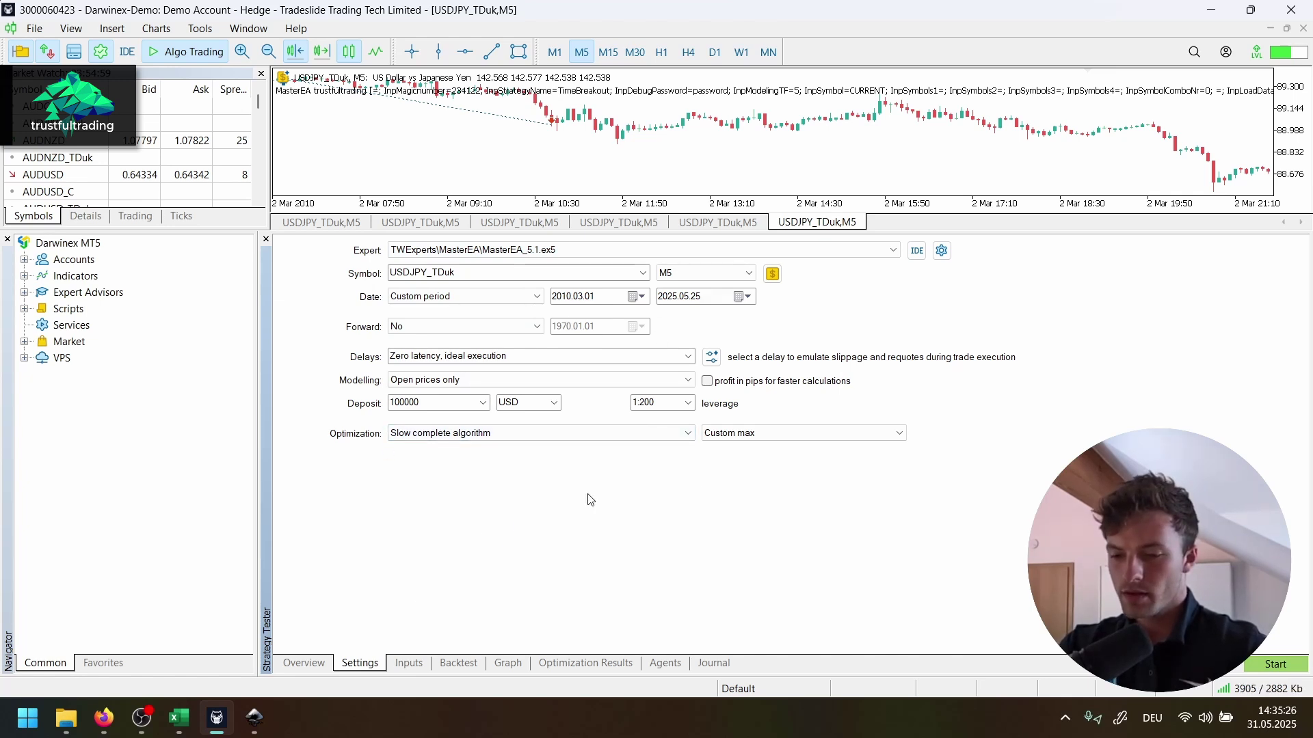
Step: Set the start value of the stop loss optimization range to 20 in the expert's input parameters
{"action": "left_click", "coordinate": [413, 660]}
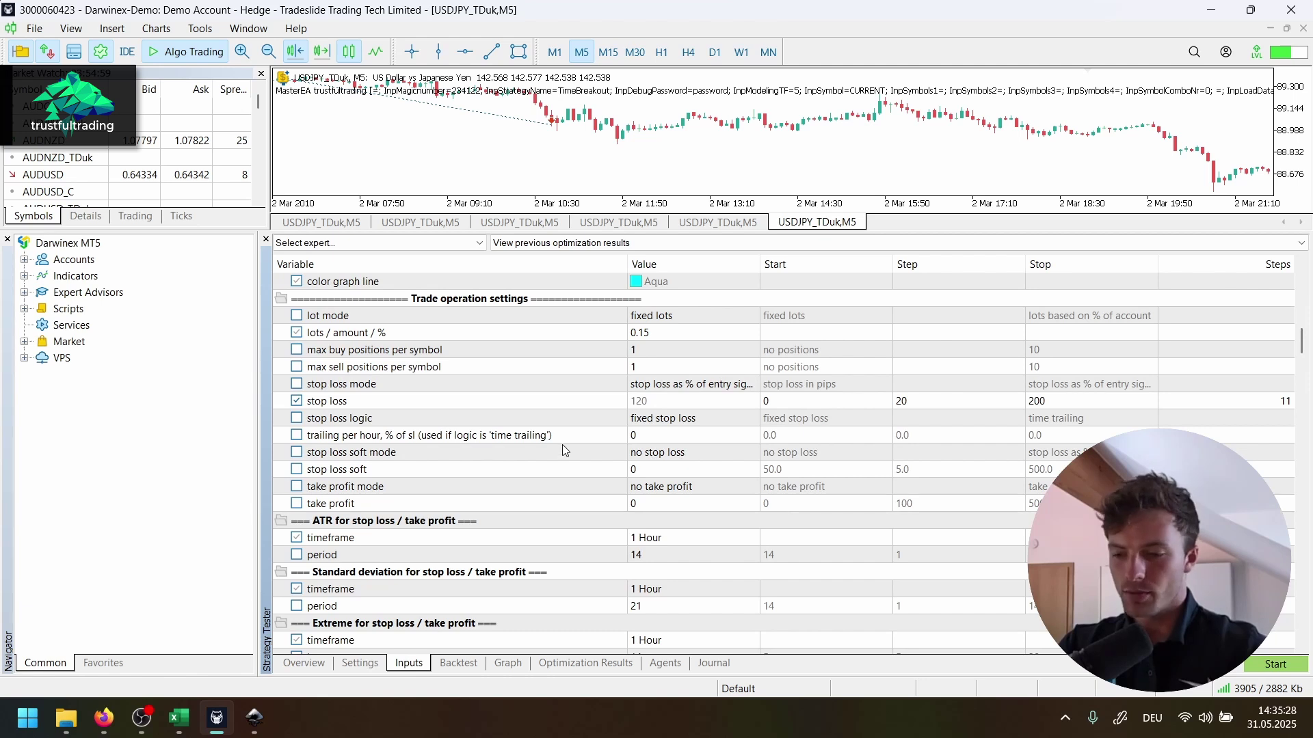
{"action": "left_click", "coordinate": [363, 404]}
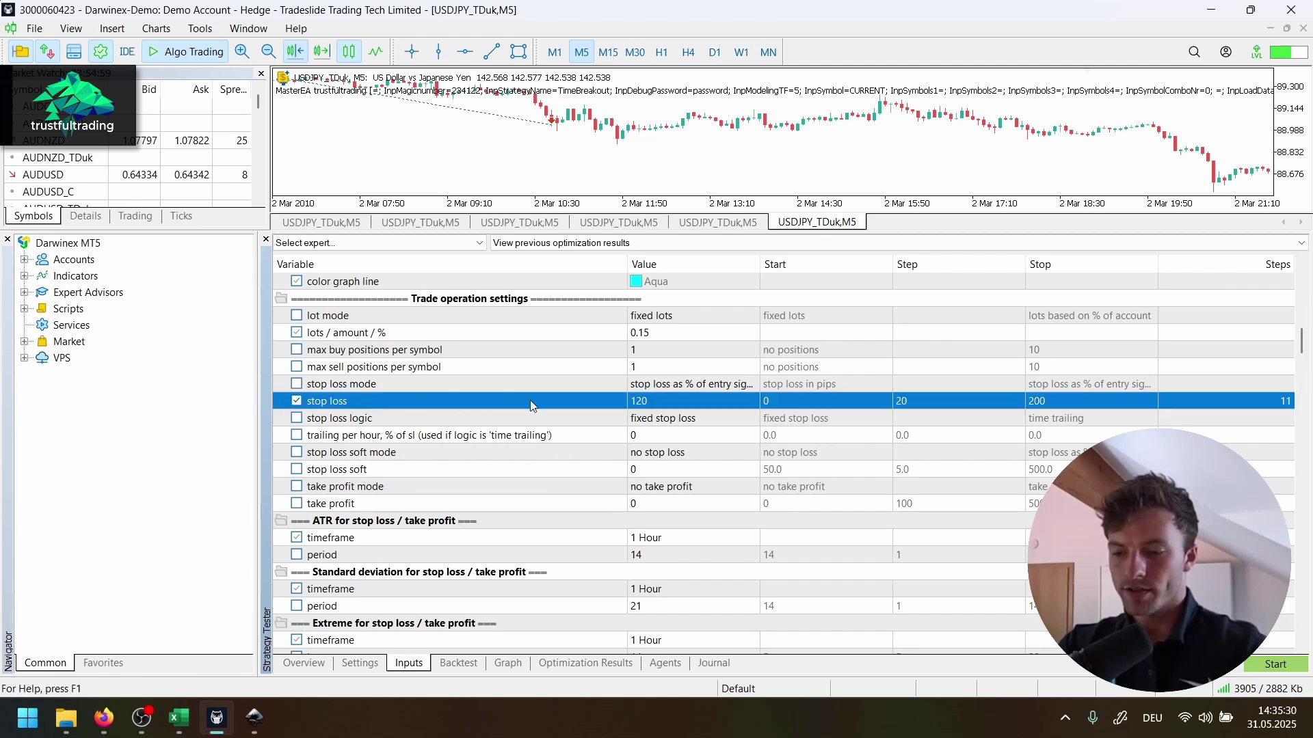
{"action": "left_click", "coordinate": [834, 401]}
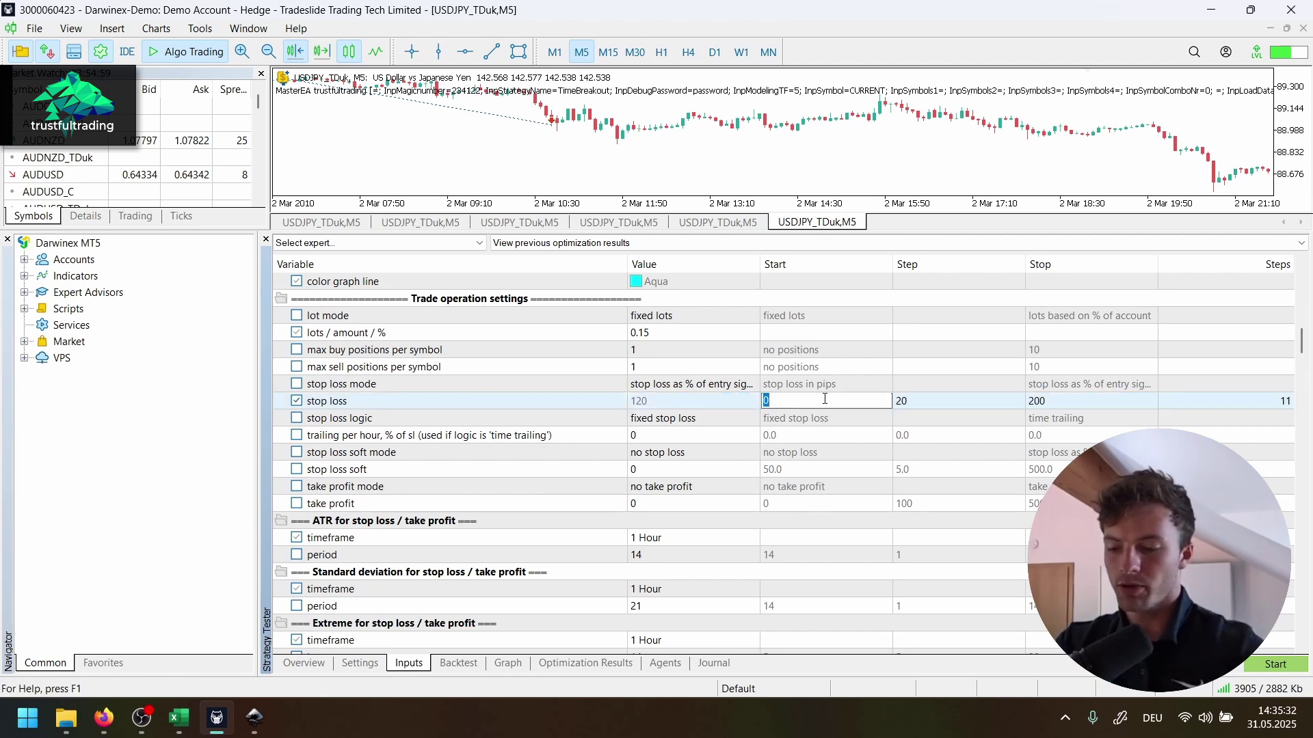
{"action": "type", "text": "20"}
{"action": "left_click", "coordinate": [959, 398]}
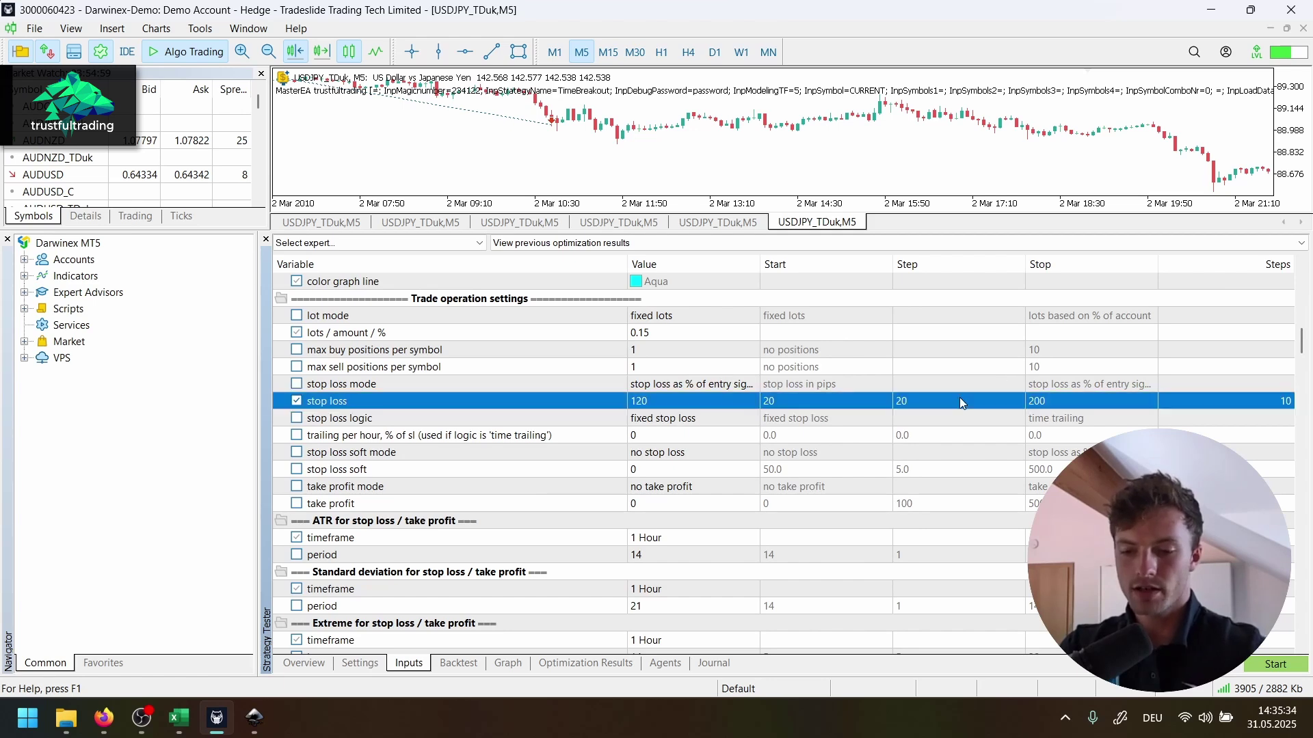
Step: Enable optimization of the range start time in minutes after reference point, with start value 30 and stop value 300
{"action": "scroll", "coordinate": [1100, 401], "scroll_direction": "down", "scroll_amount": 7}
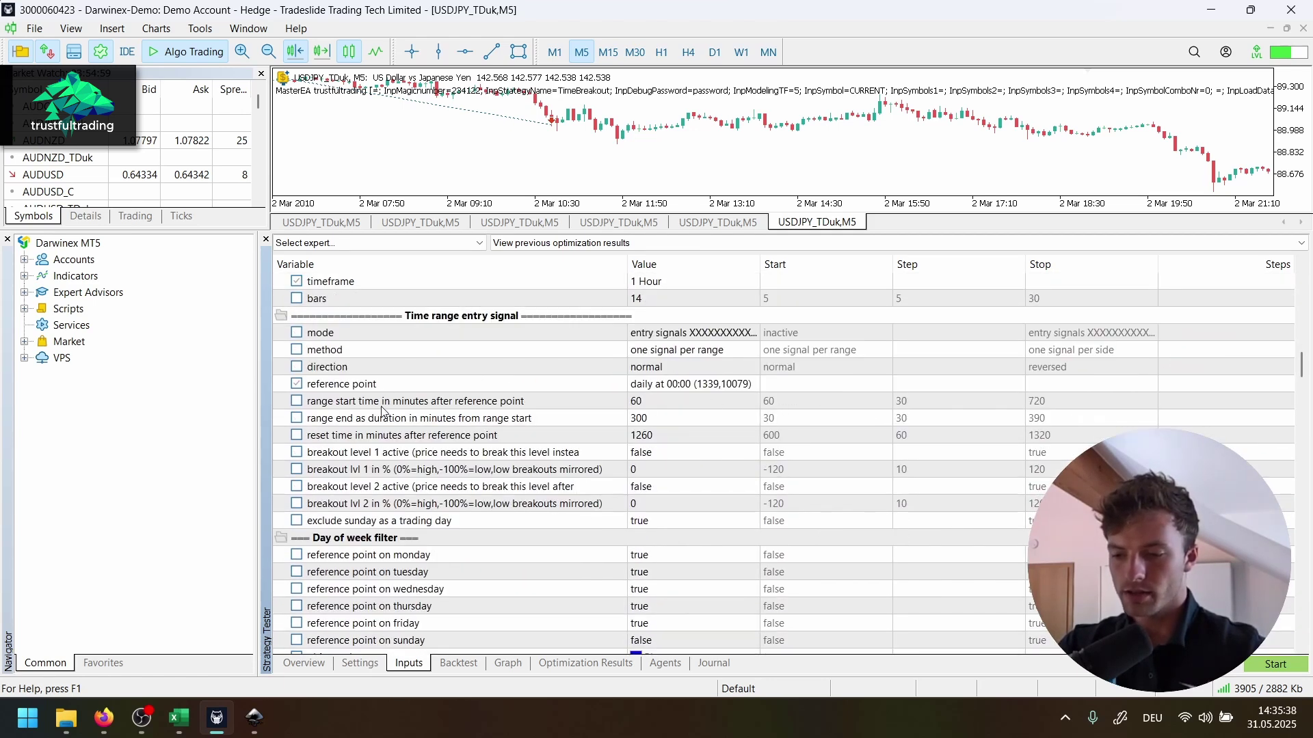
{"action": "left_click", "coordinate": [382, 406]}
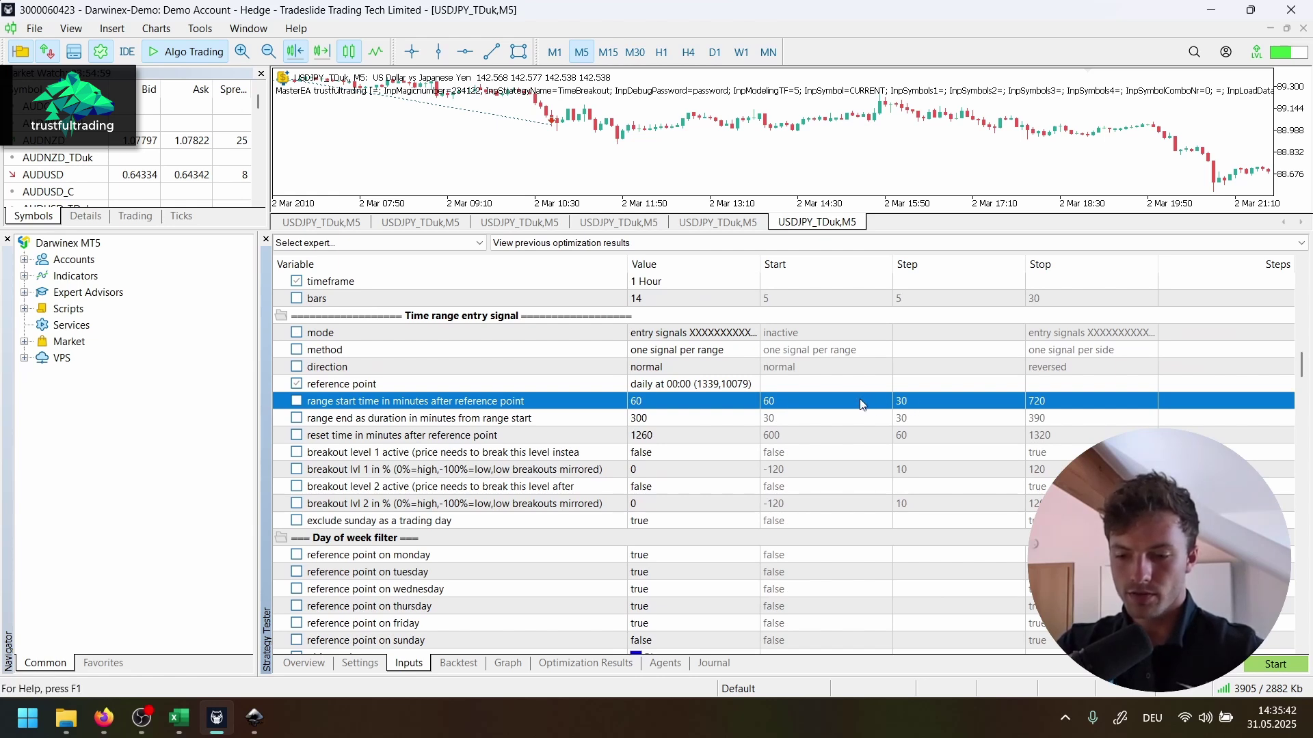
{"action": "key", "text": "space"}
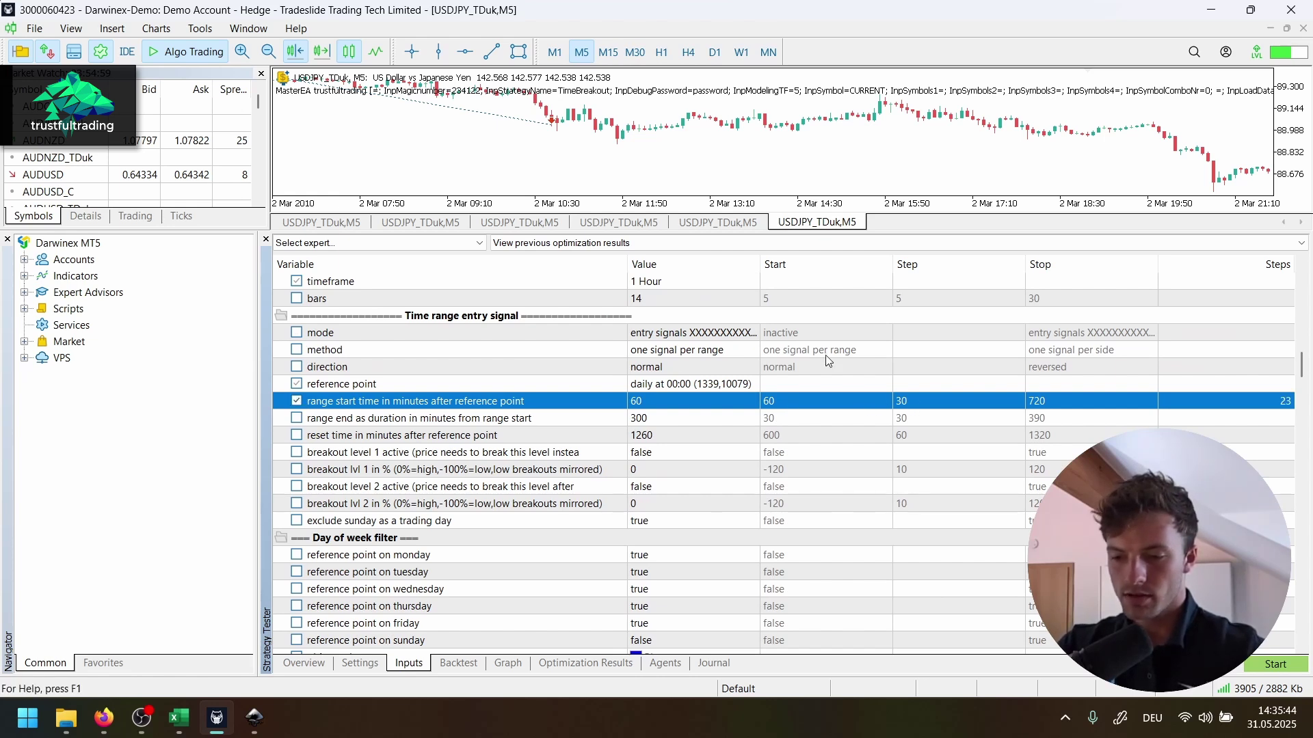
{"action": "left_click", "coordinate": [814, 399]}
{"action": "type", "text": "30"}
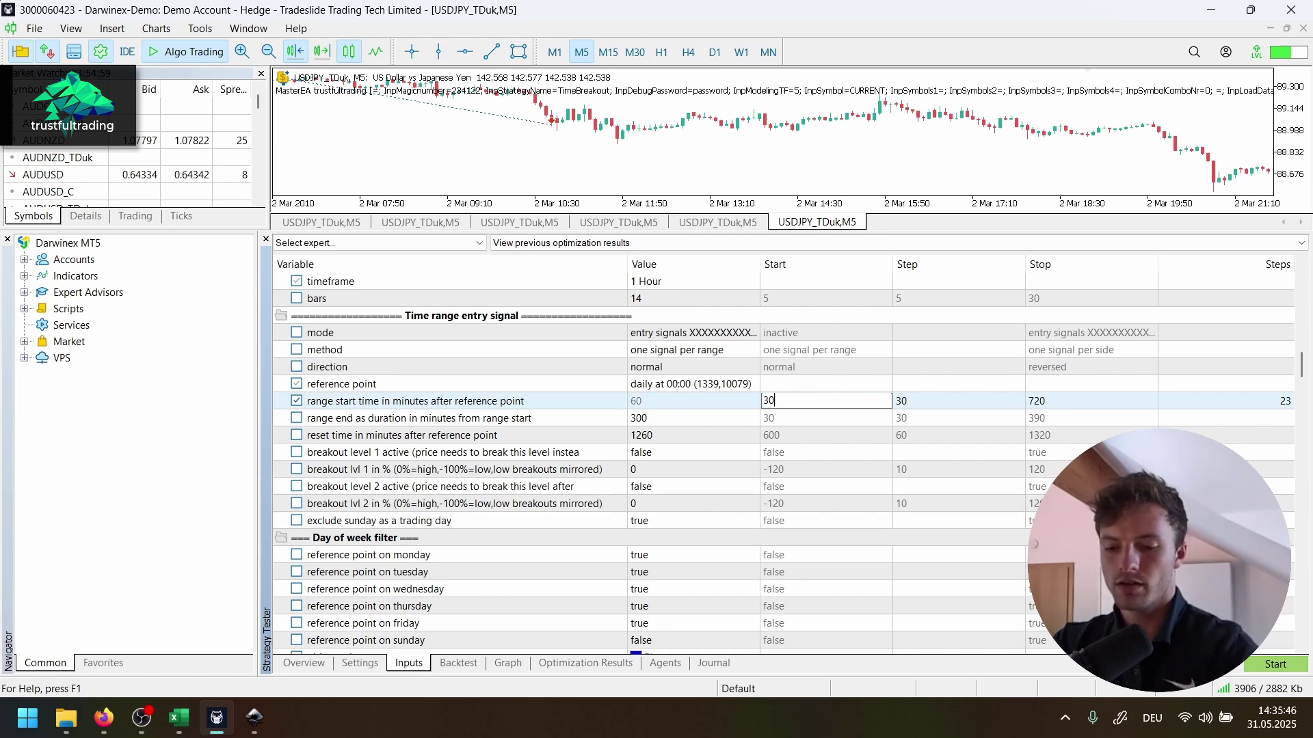
{"action": "key", "text": "Return"}
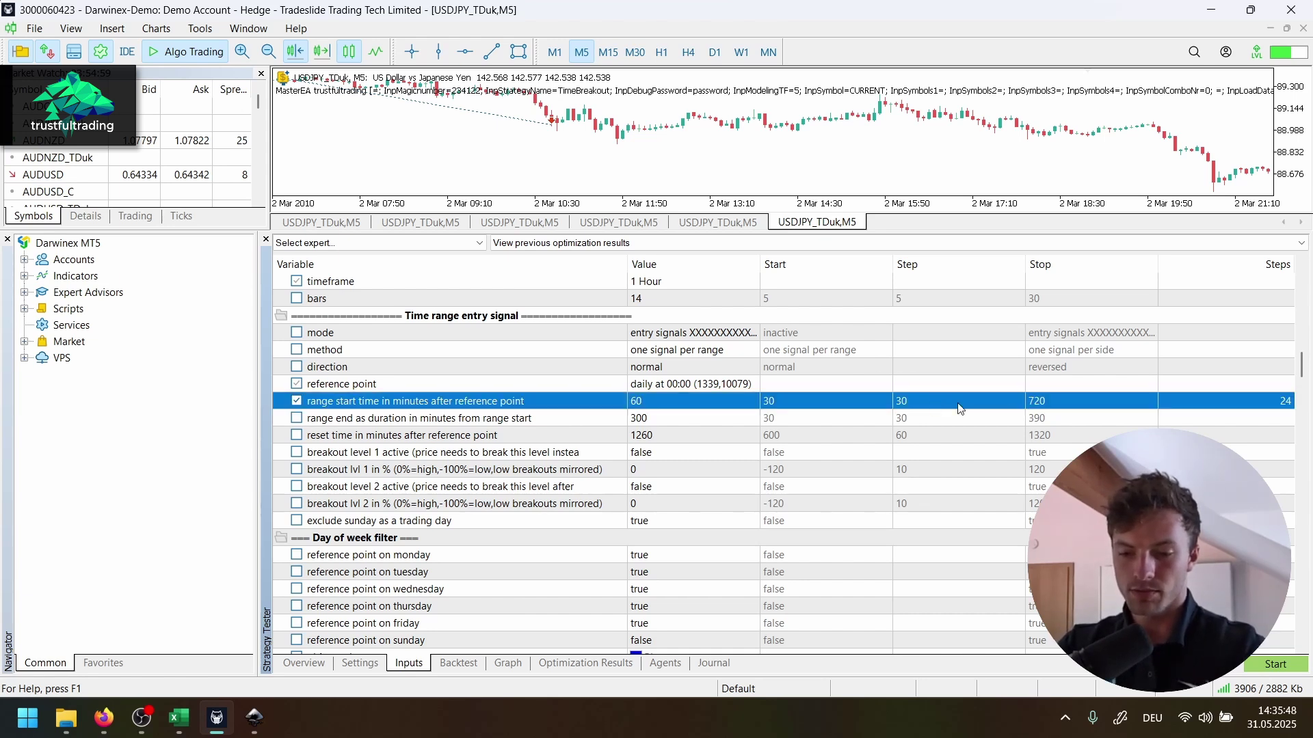
{"action": "left_click", "coordinate": [1063, 398]}
{"action": "type", "text": "300"}
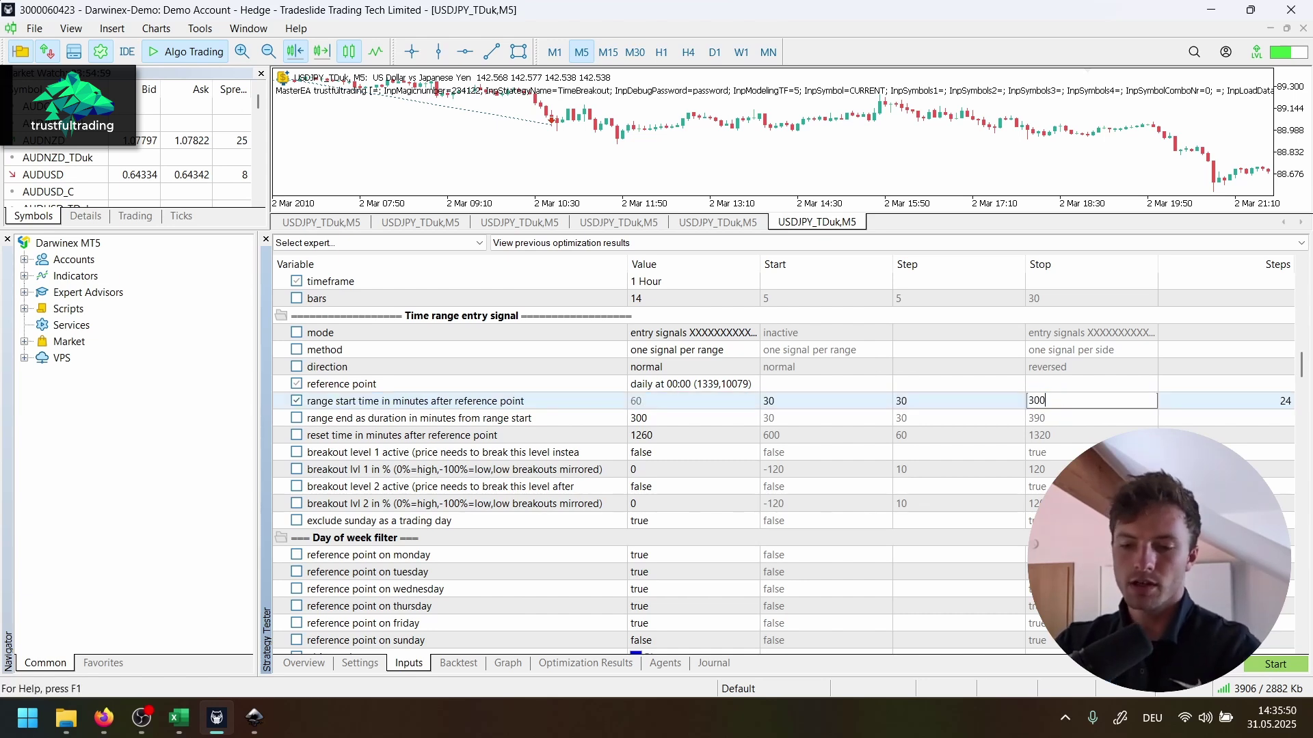
{"action": "left_click", "coordinate": [1074, 416]}
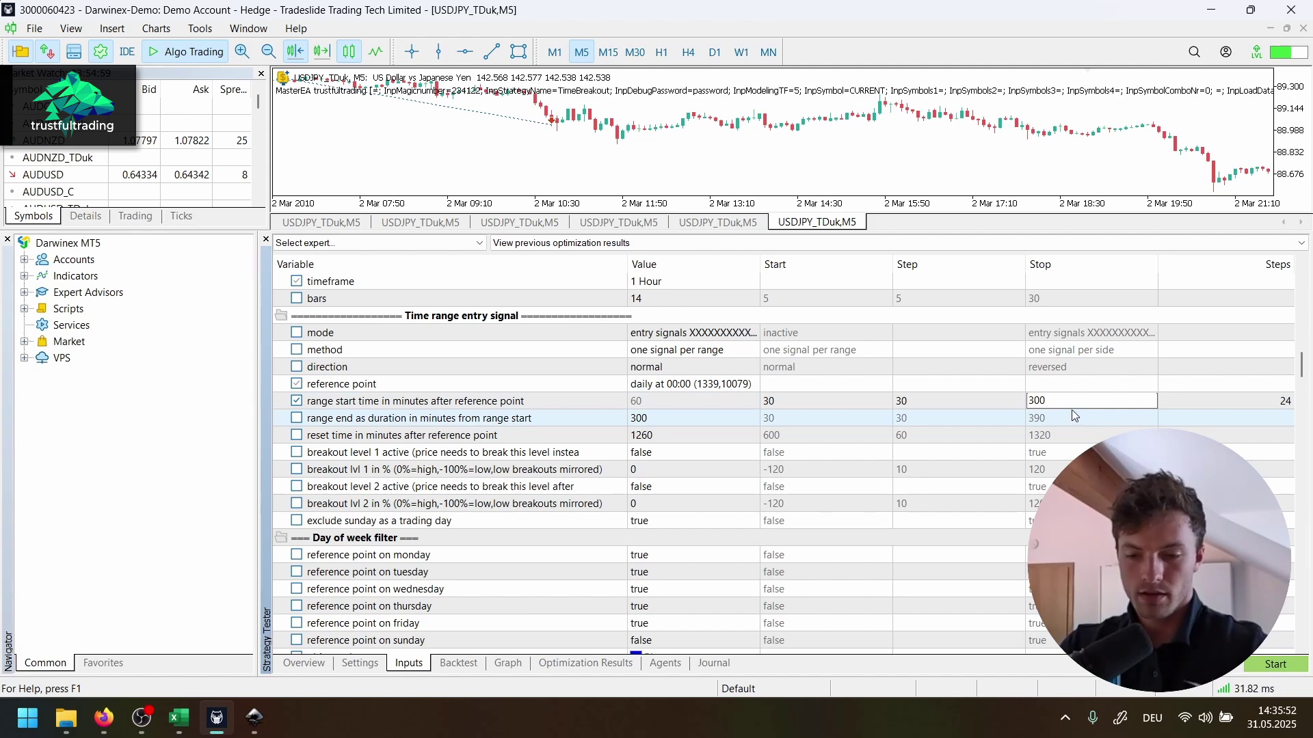
{"action": "left_click", "coordinate": [1074, 416]}
{"action": "left_click", "coordinate": [1253, 403]}
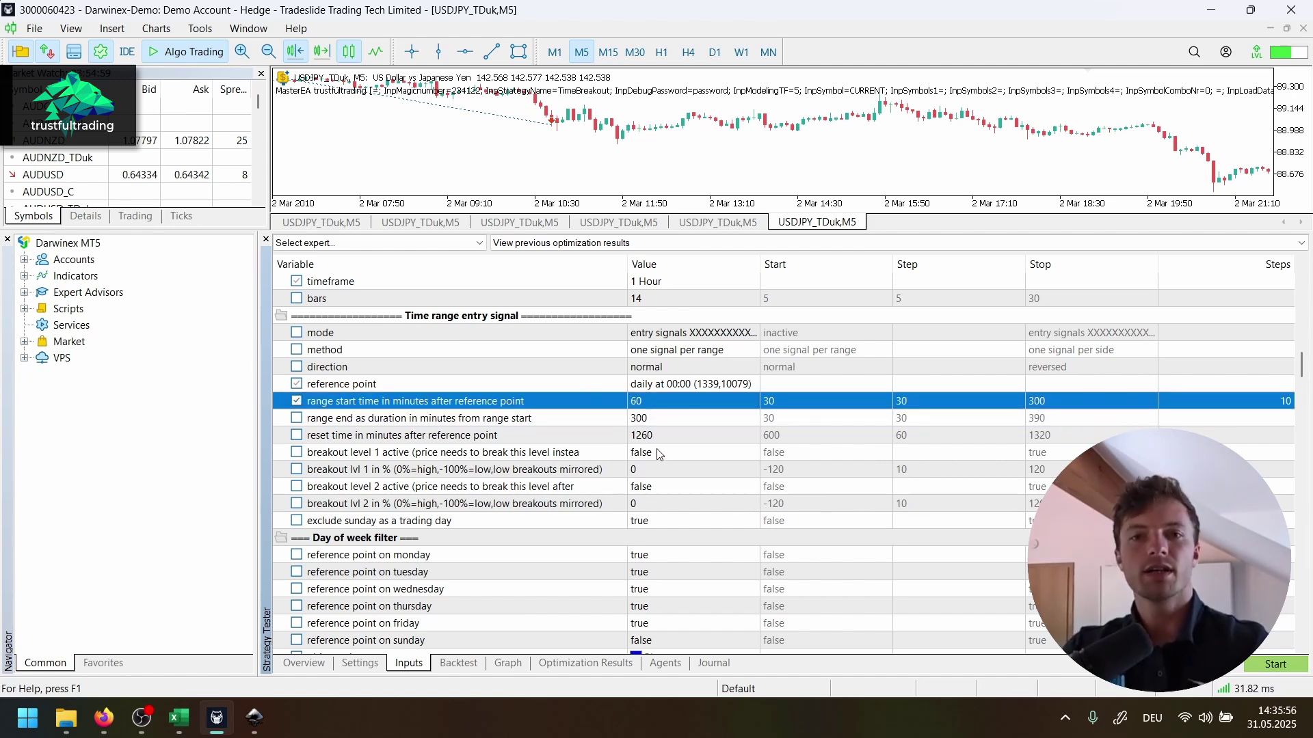
Step: Include time exit 1 from the Time exit signal settings in the optimization
{"action": "scroll", "coordinate": [643, 505], "scroll_direction": "down", "scroll_amount": 2}
{"action": "scroll", "coordinate": [644, 505], "scroll_direction": "down", "scroll_amount": 2}
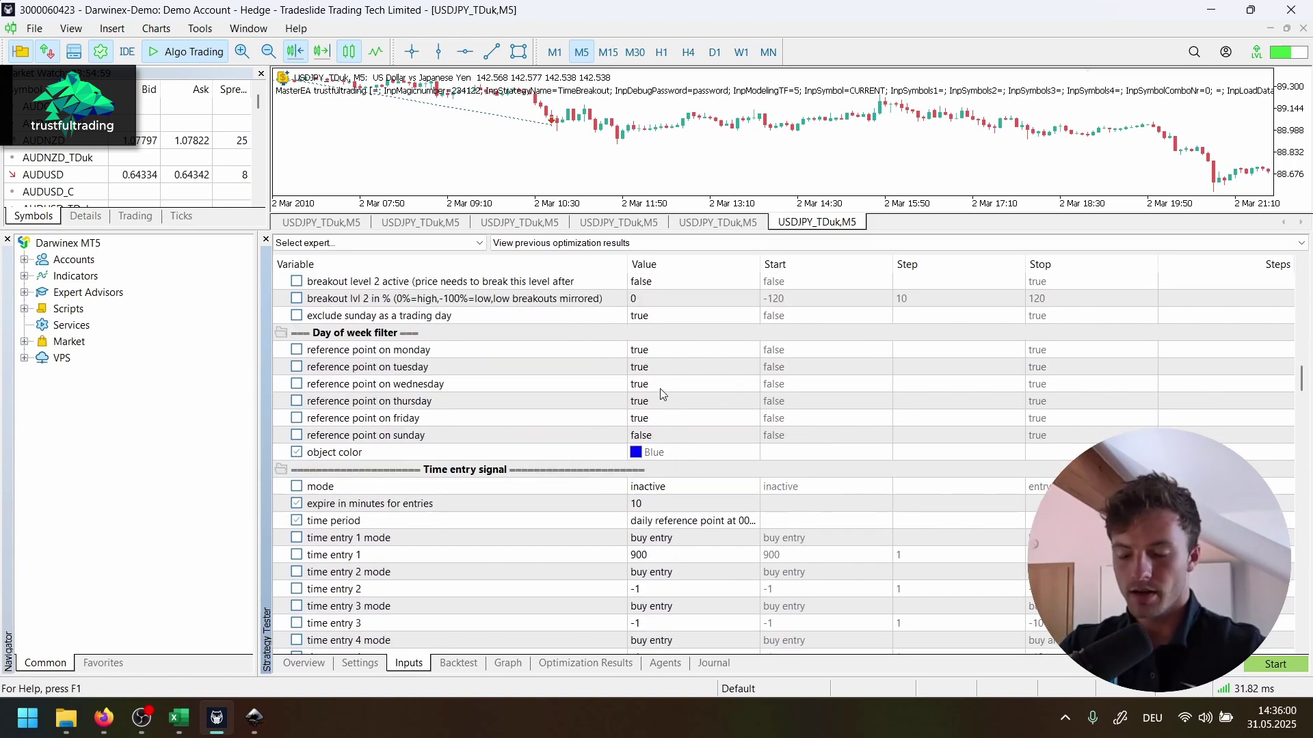
{"action": "scroll", "coordinate": [659, 388], "scroll_direction": "down", "scroll_amount": 8}
{"action": "scroll", "coordinate": [651, 448], "scroll_direction": "down", "scroll_amount": 15}
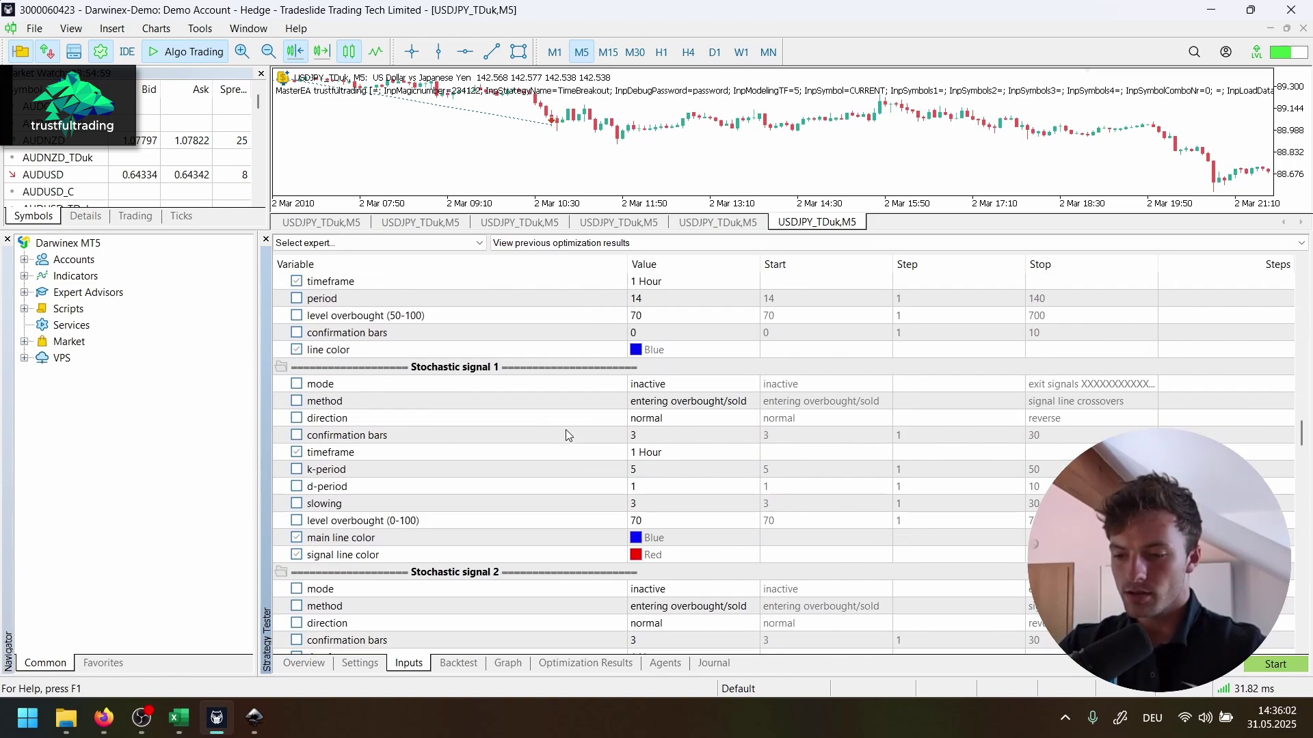
{"action": "scroll", "coordinate": [542, 429], "scroll_direction": "down", "scroll_amount": 12}
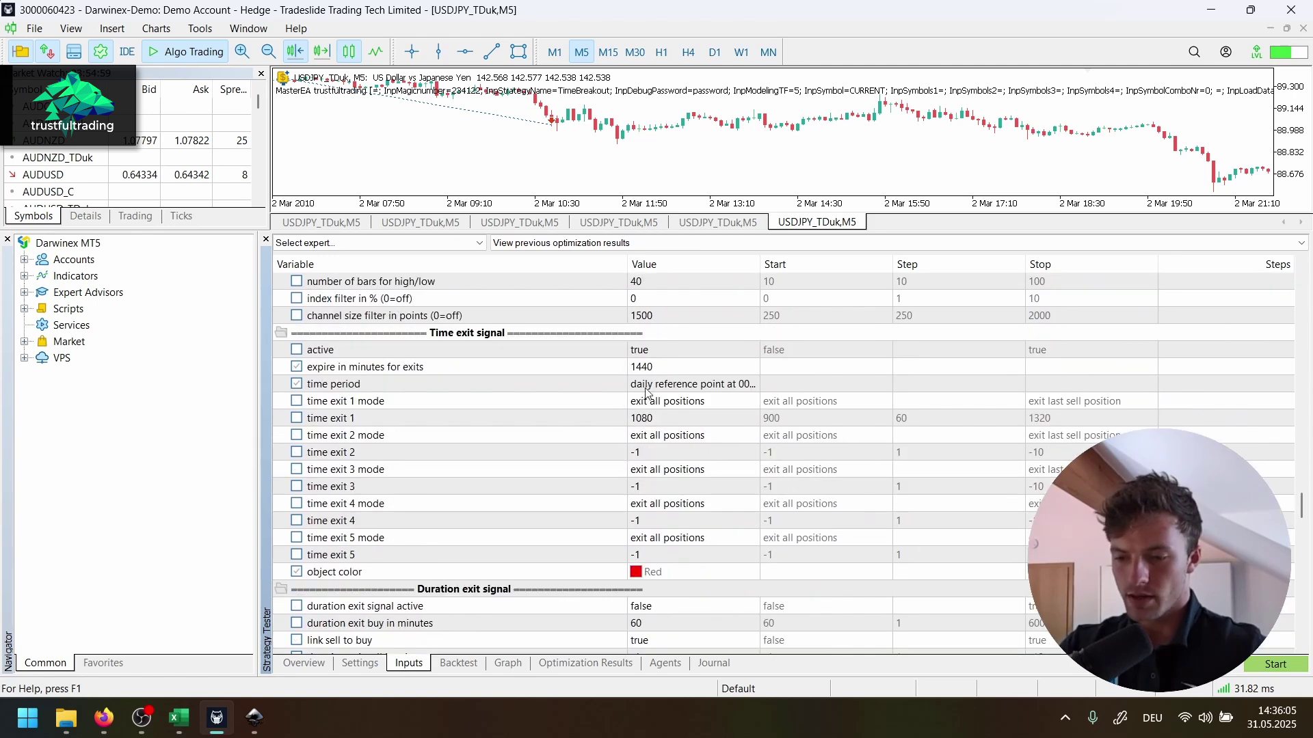
{"action": "left_click", "coordinate": [658, 432]}
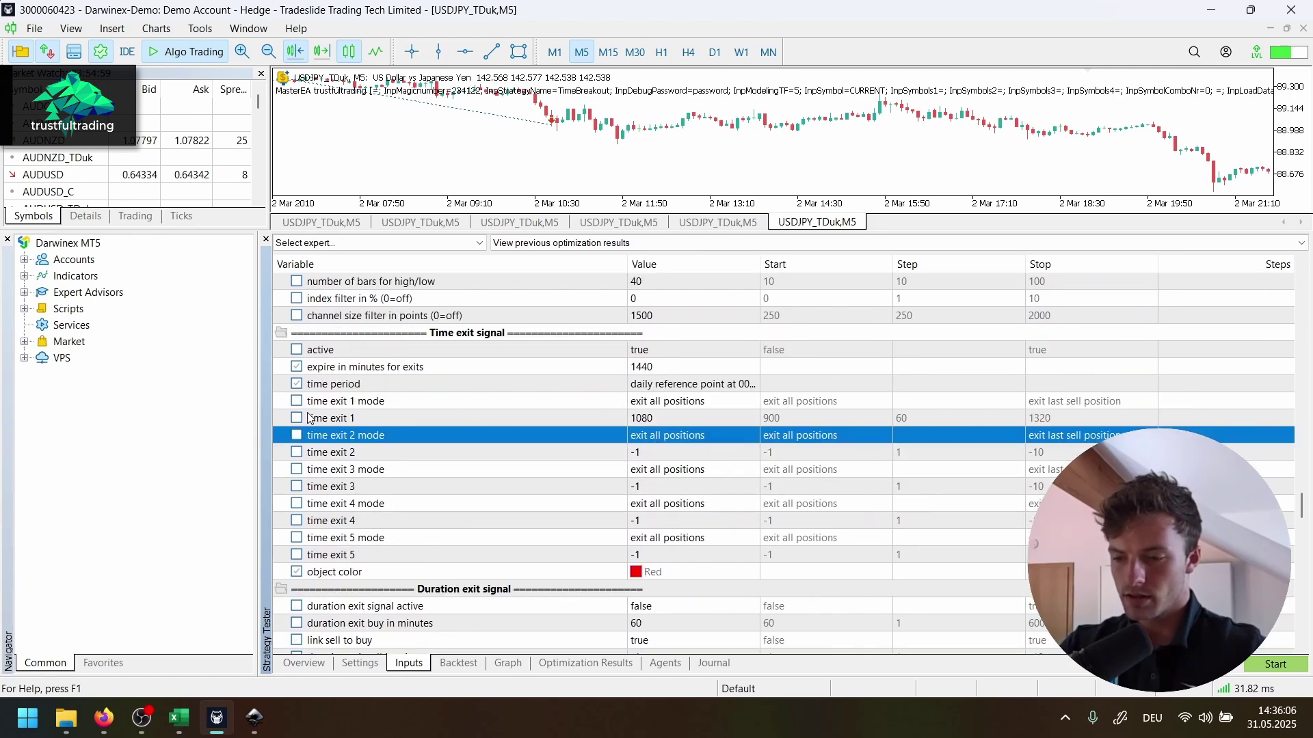
{"action": "left_click", "coordinate": [296, 418]}
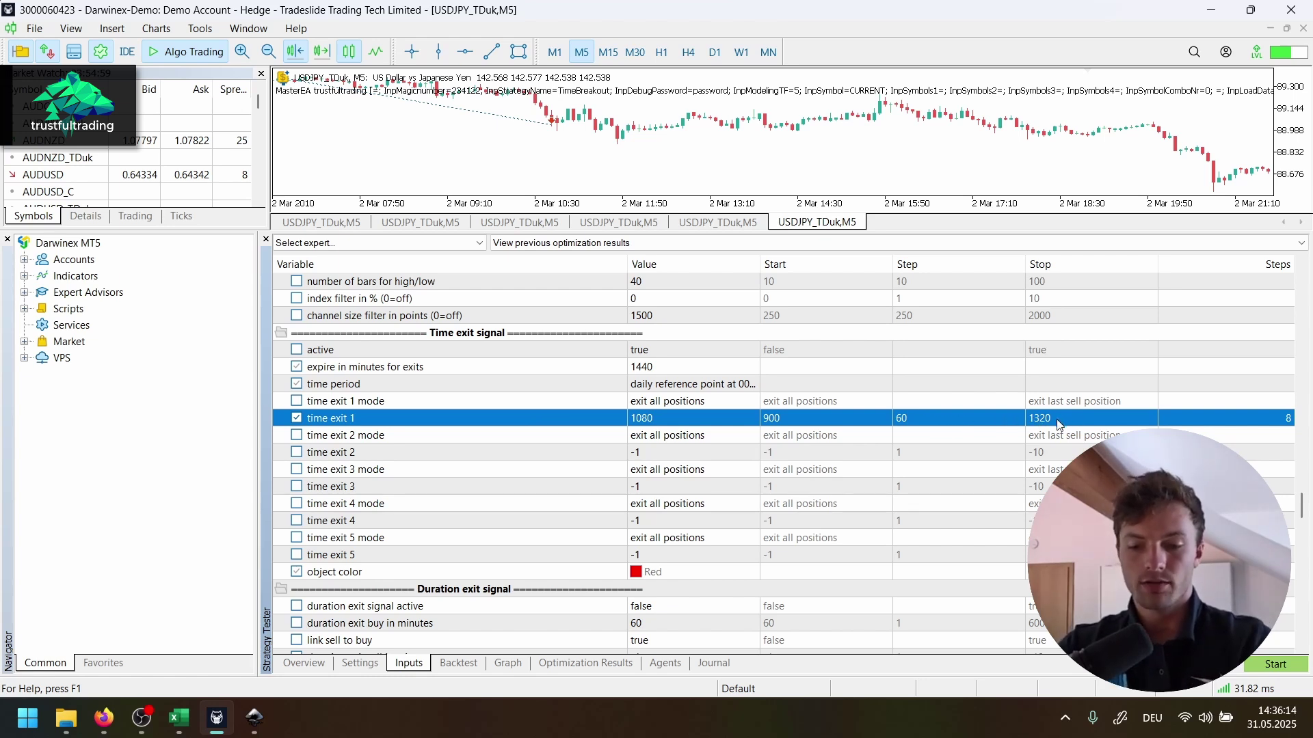
Step: Set the create optimization report option to true in the tester's optimization settings
{"action": "scroll", "coordinate": [1230, 424], "scroll_direction": "down", "scroll_amount": 15}
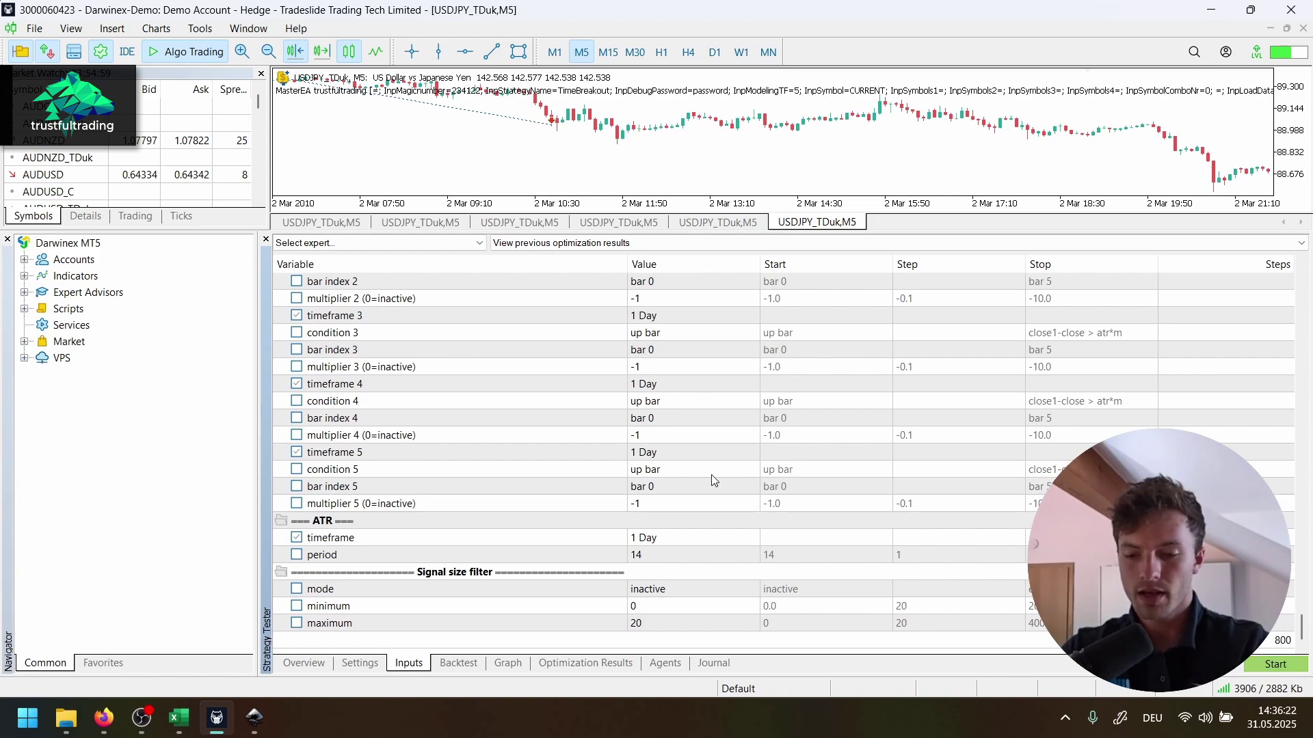
{"action": "scroll", "coordinate": [711, 478], "scroll_direction": "down", "scroll_amount": 10}
{"action": "scroll", "coordinate": [733, 479], "scroll_direction": "up", "scroll_amount": 15}
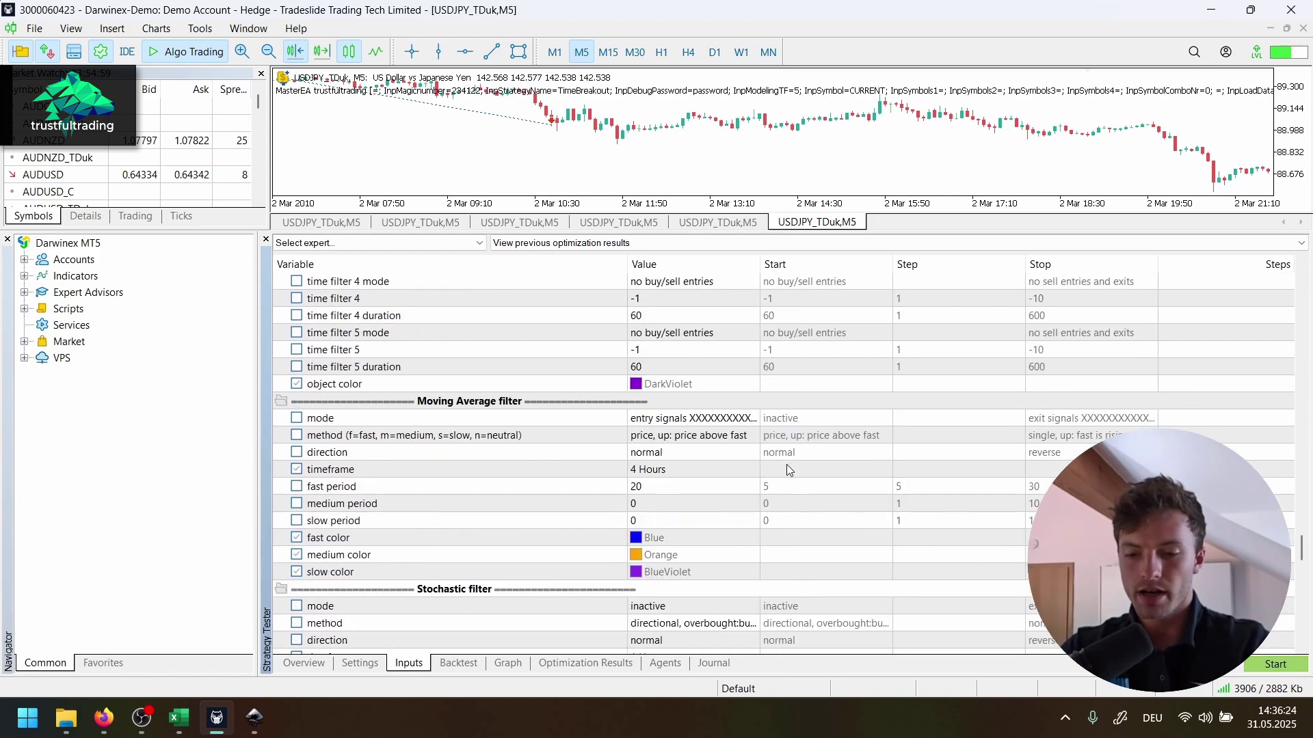
{"action": "scroll", "coordinate": [838, 445], "scroll_direction": "down", "scroll_amount": 5}
{"action": "scroll", "coordinate": [801, 448], "scroll_direction": "up", "scroll_amount": 2}
{"action": "scroll", "coordinate": [797, 444], "scroll_direction": "up", "scroll_amount": 8}
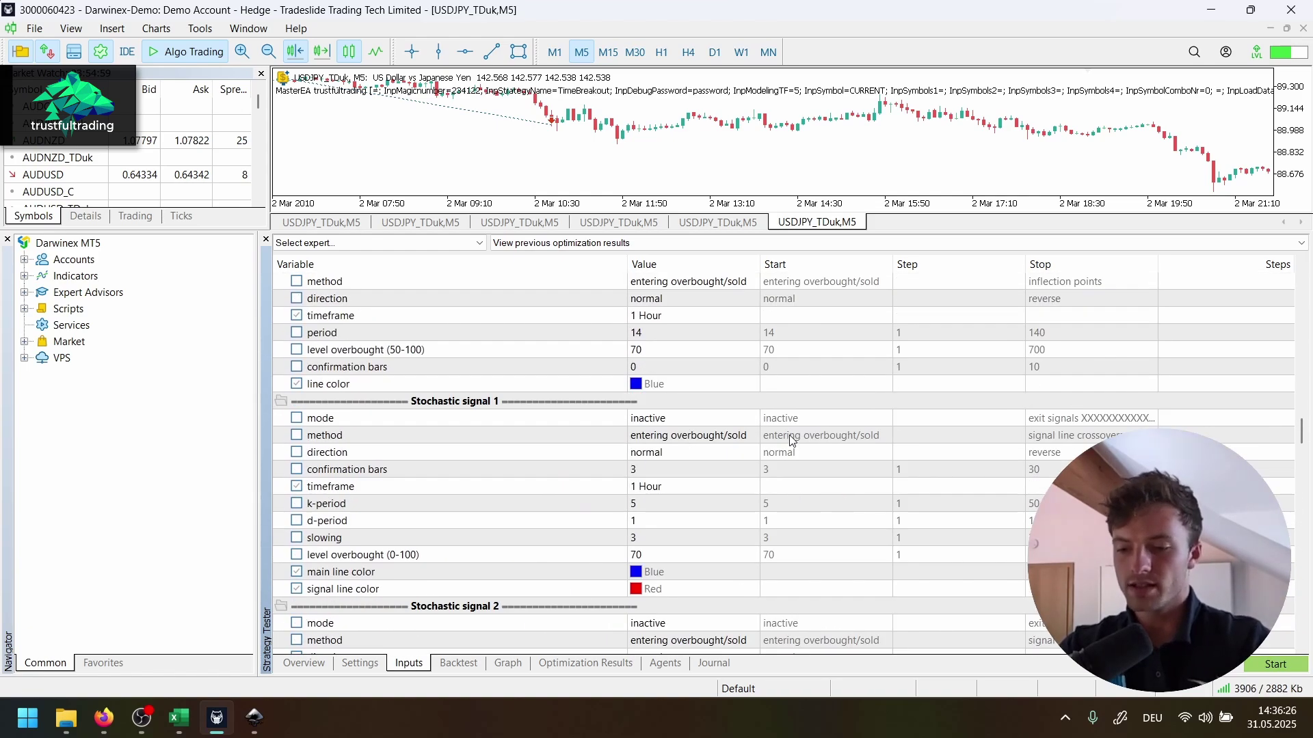
{"action": "scroll", "coordinate": [791, 438], "scroll_direction": "up", "scroll_amount": 20}
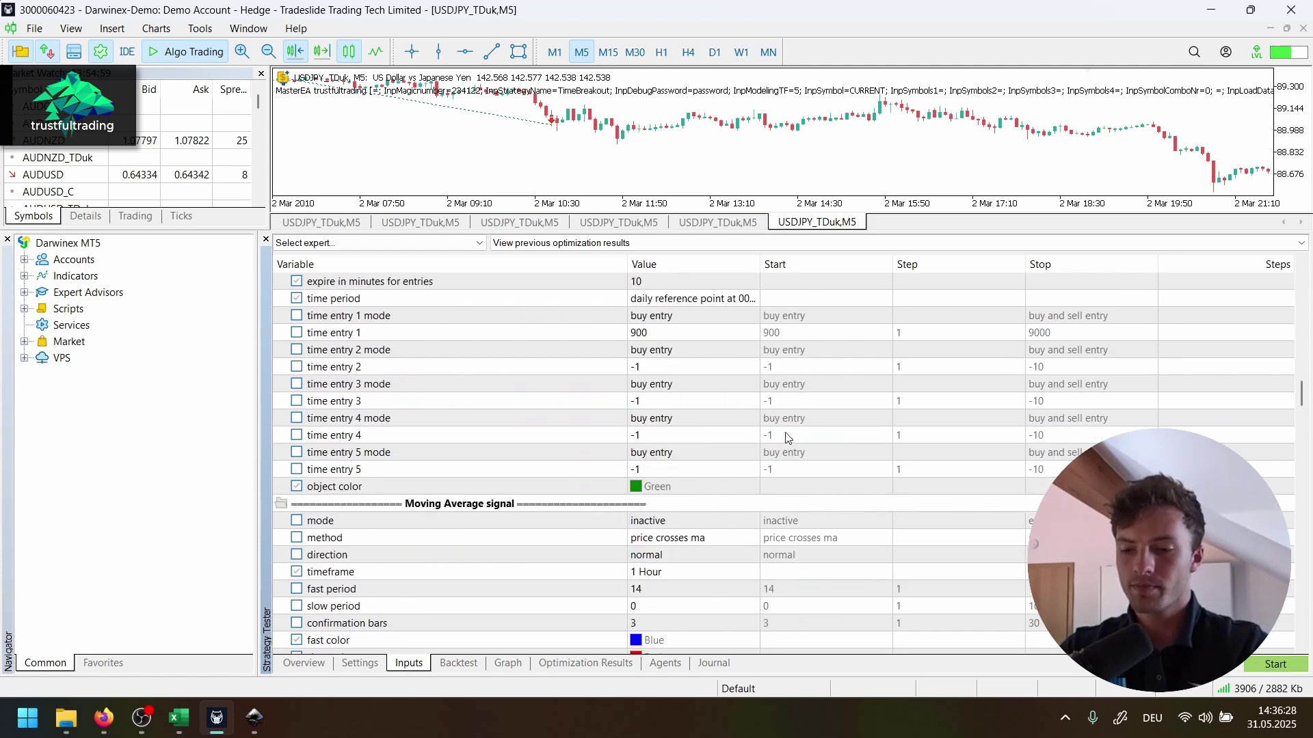
{"action": "scroll", "coordinate": [751, 394], "scroll_direction": "up", "scroll_amount": 5}
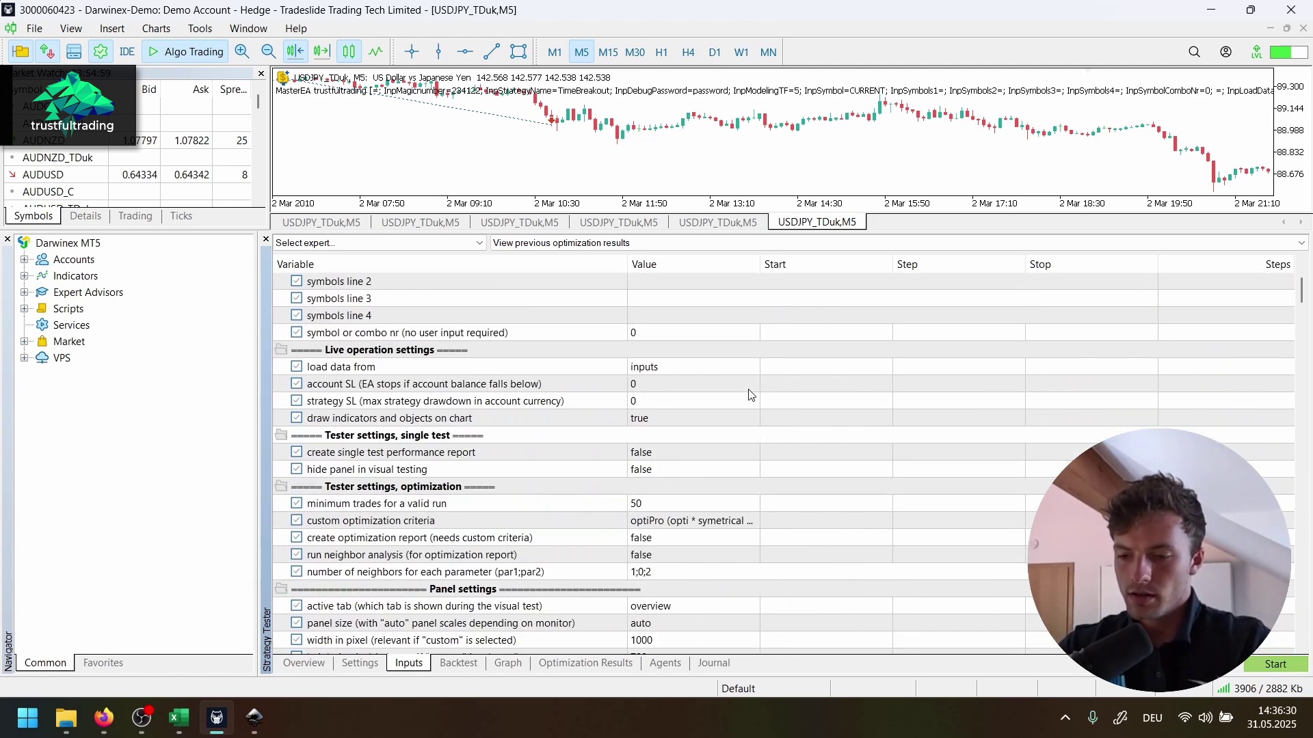
{"action": "scroll", "coordinate": [668, 530], "scroll_direction": "down", "scroll_amount": 1}
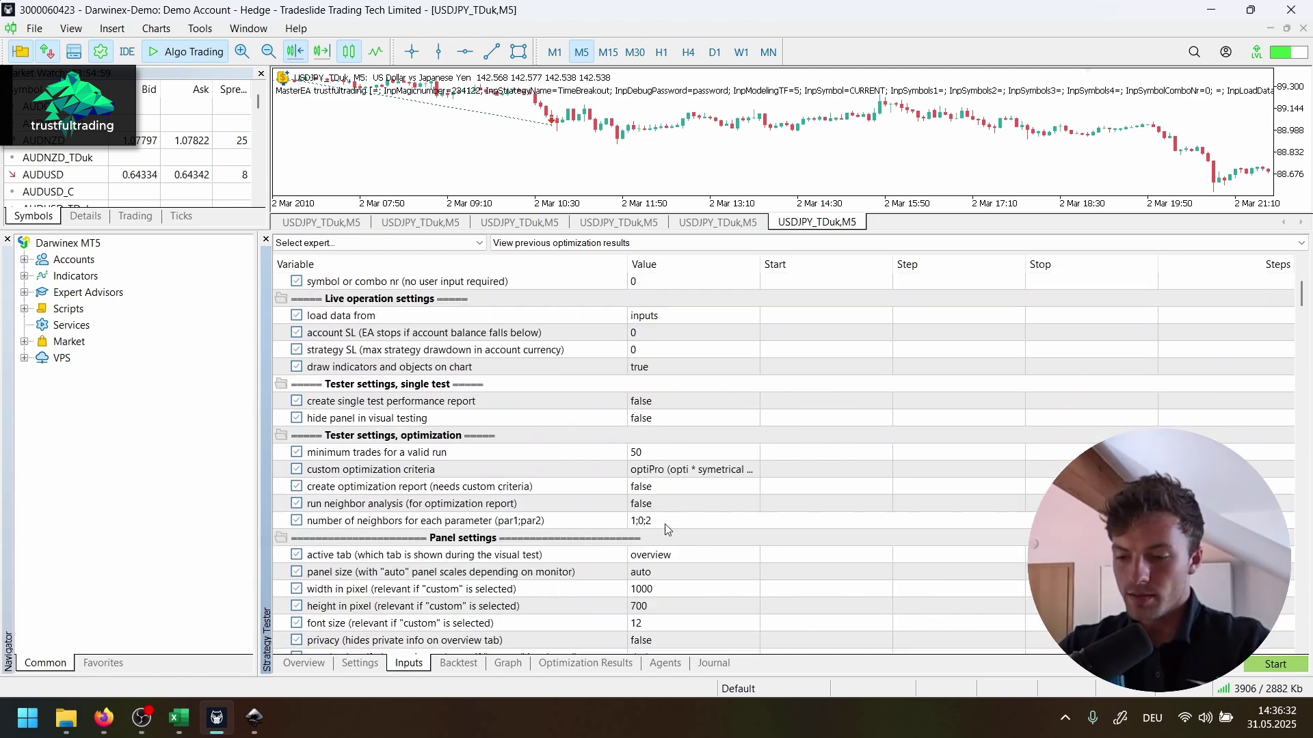
{"action": "left_click", "coordinate": [649, 489]}
{"action": "left_click", "coordinate": [666, 490]}
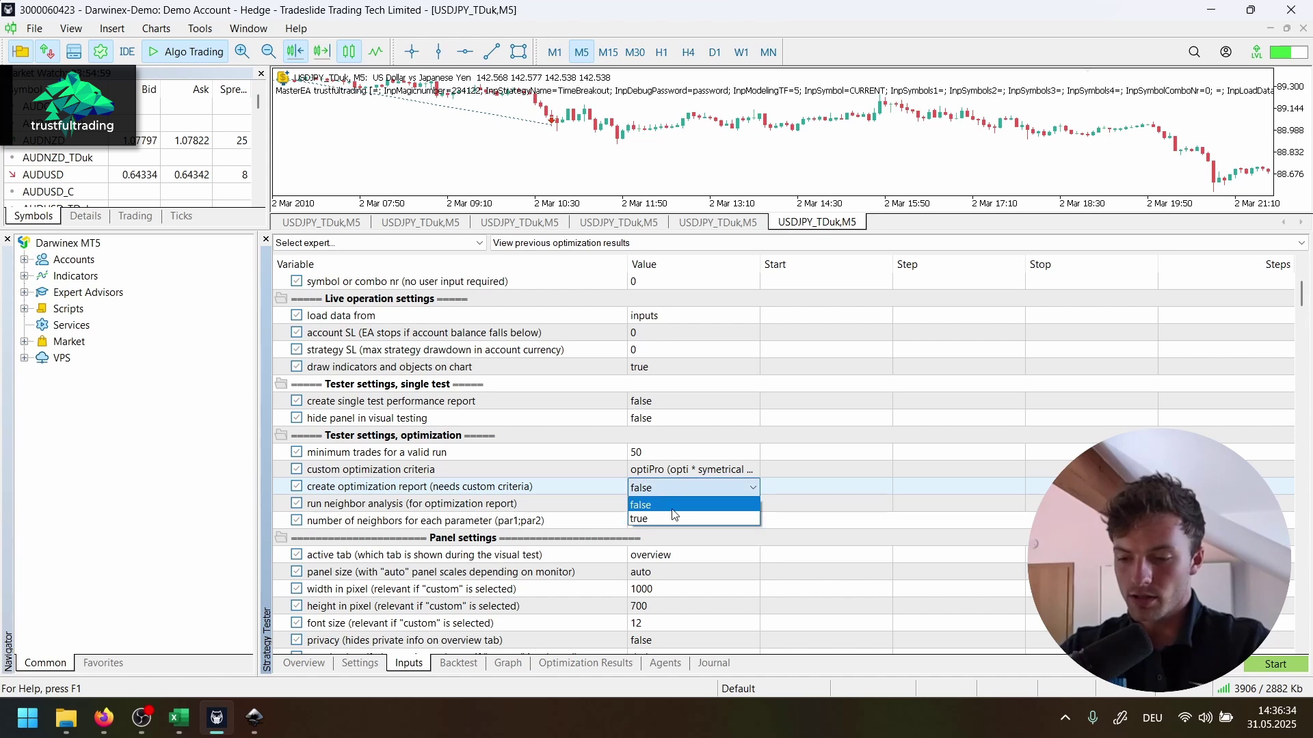
{"action": "left_click", "coordinate": [674, 518]}
Step: Set the run neighbor analysis option for the optimization report to true
{"action": "left_click", "coordinate": [665, 510]}
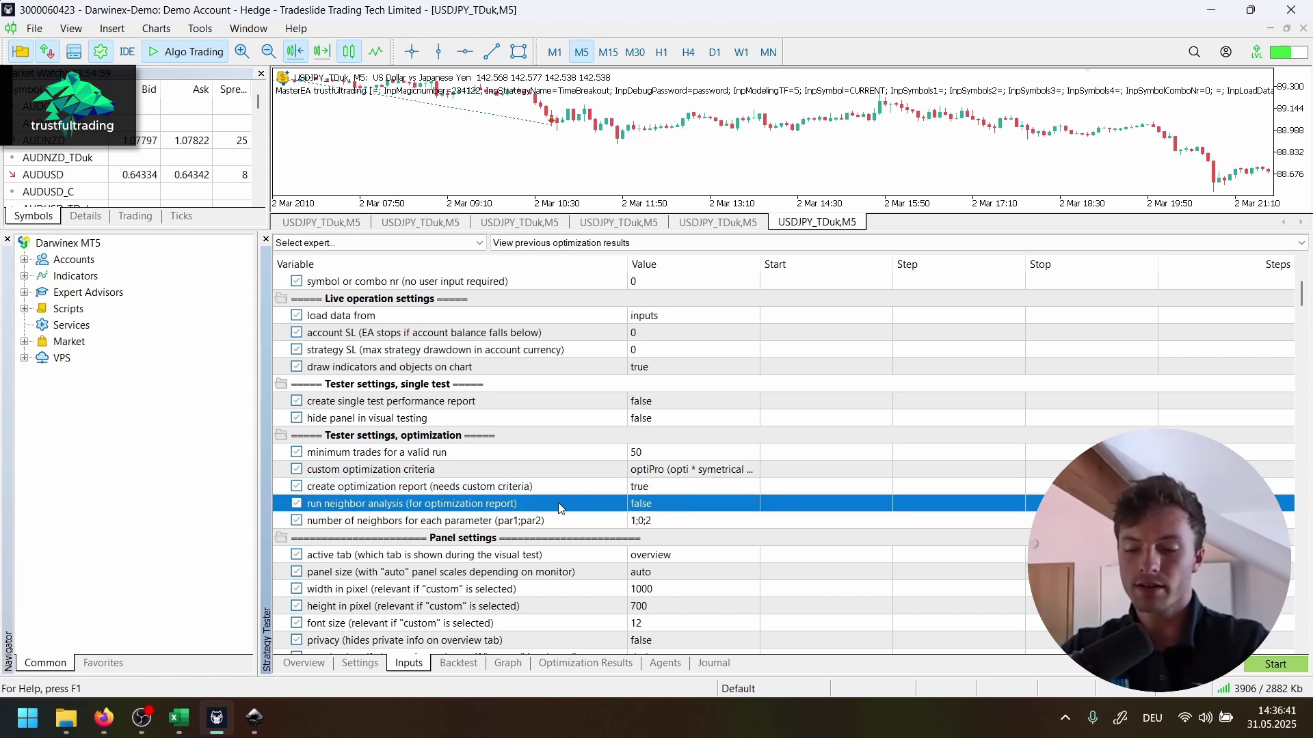
{"action": "left_click", "coordinate": [640, 512]}
{"action": "left_click", "coordinate": [646, 514]}
{"action": "left_click", "coordinate": [658, 531]}
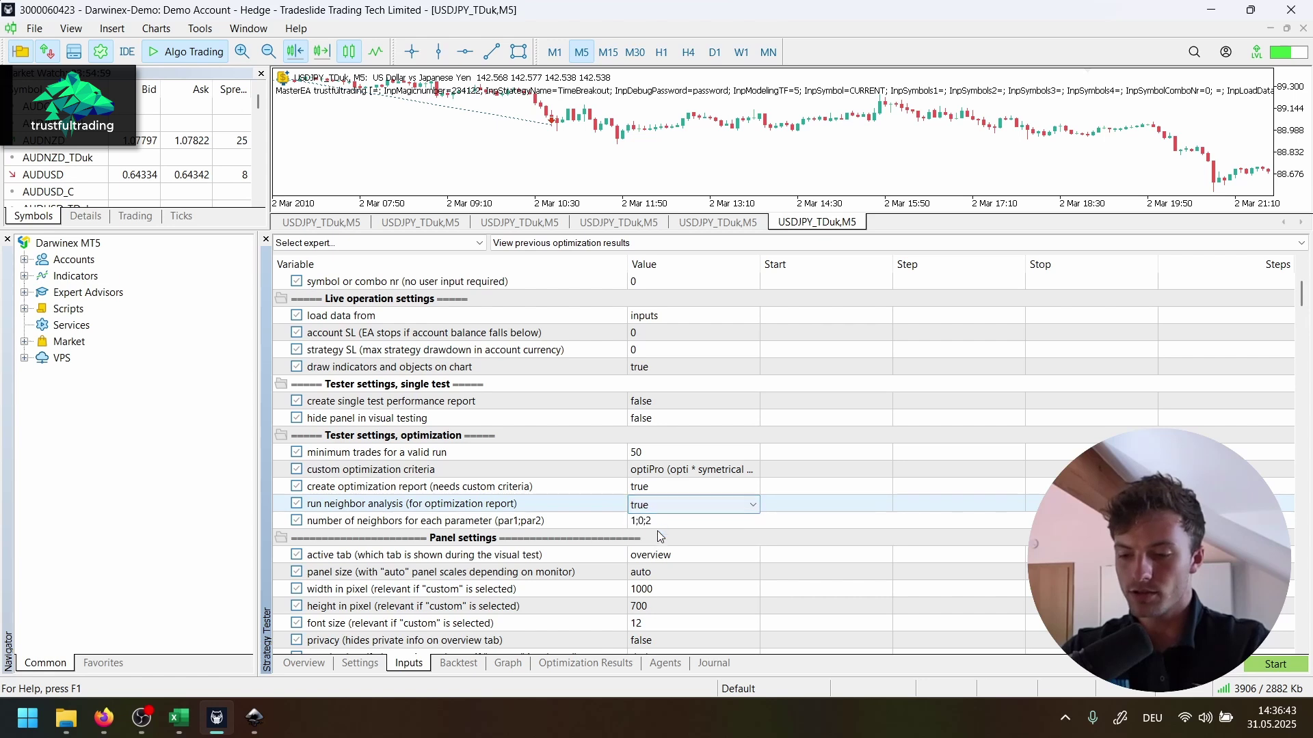
{"action": "left_click", "coordinate": [662, 492]}
Step: Set the number of neighbors for each parameter to 1;2;1
{"action": "left_click", "coordinate": [651, 520]}
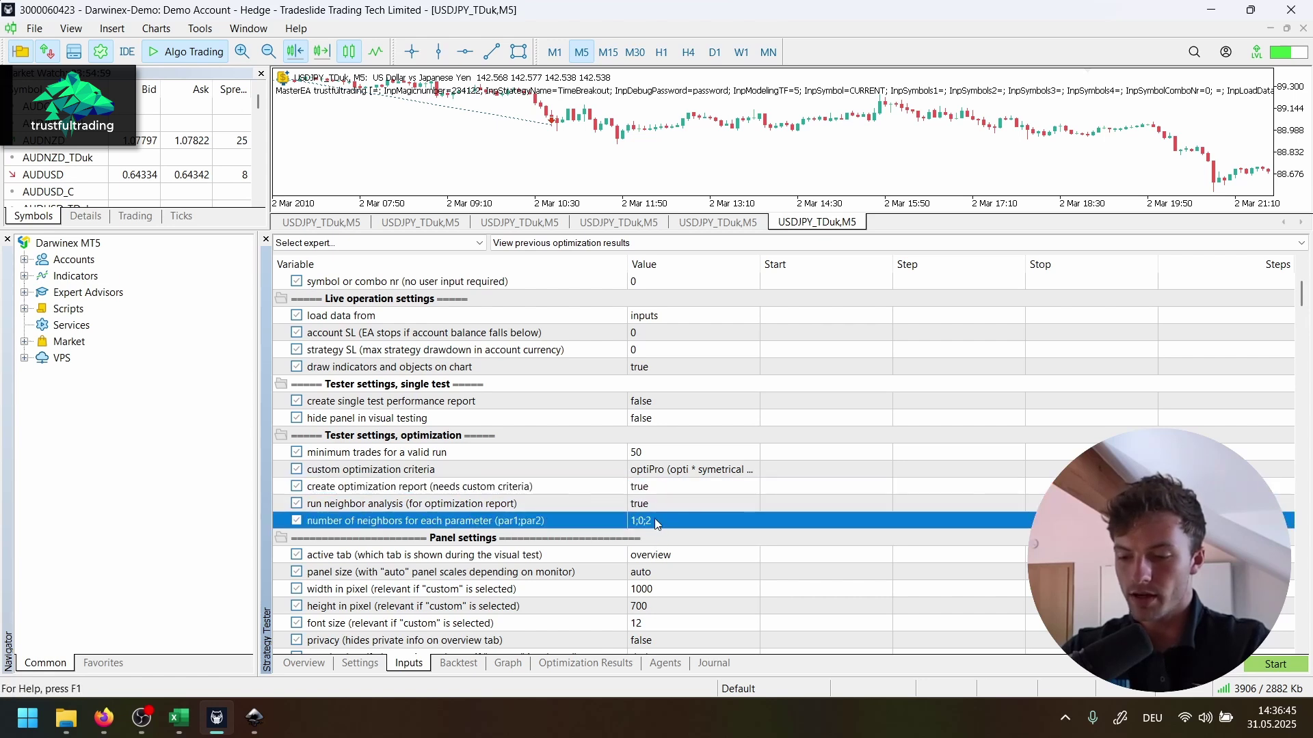
{"action": "left_click", "coordinate": [656, 521]}
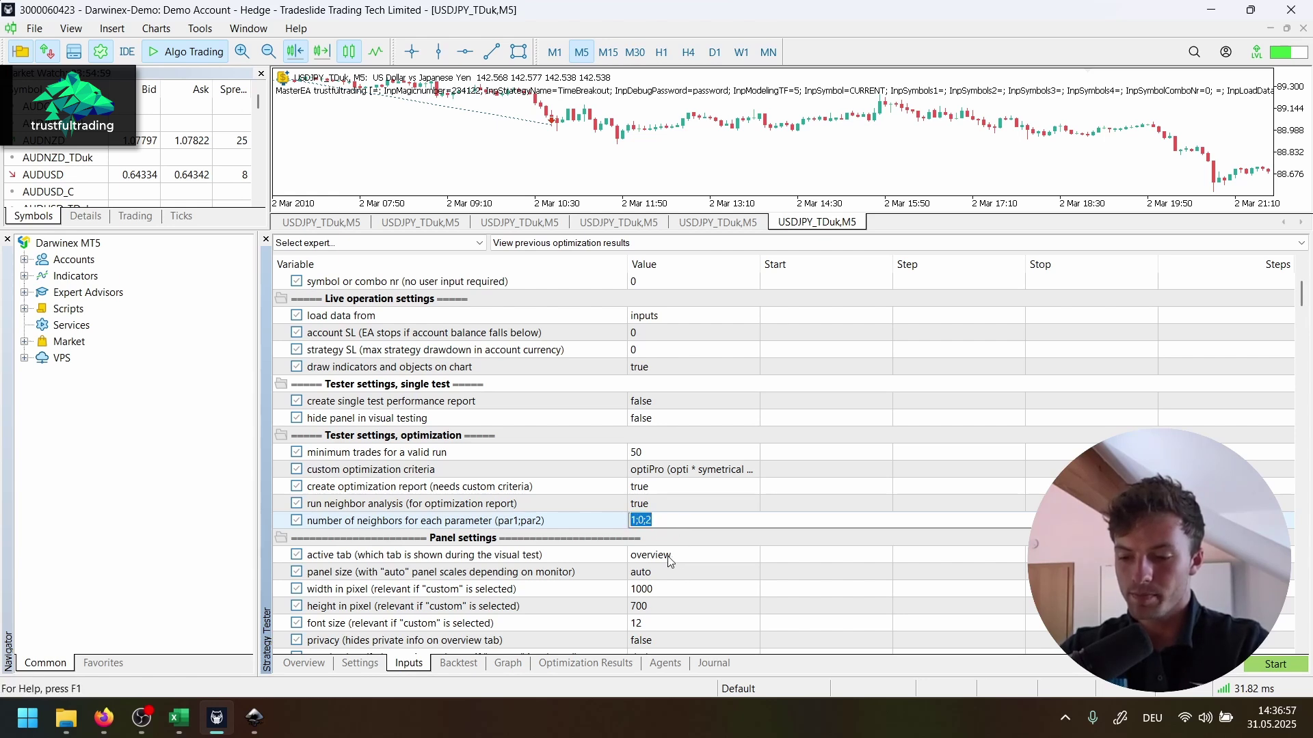
{"action": "type", "text": "1"}
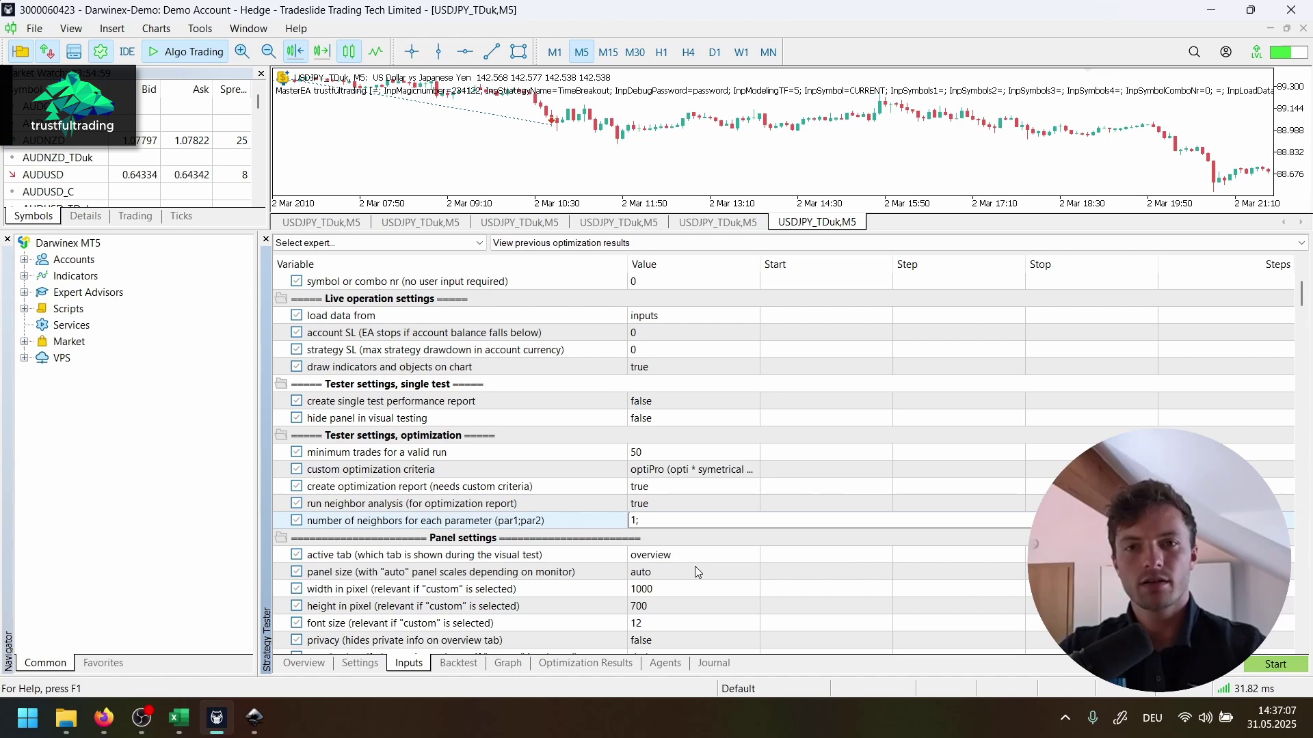
{"action": "type", "text": "2"}
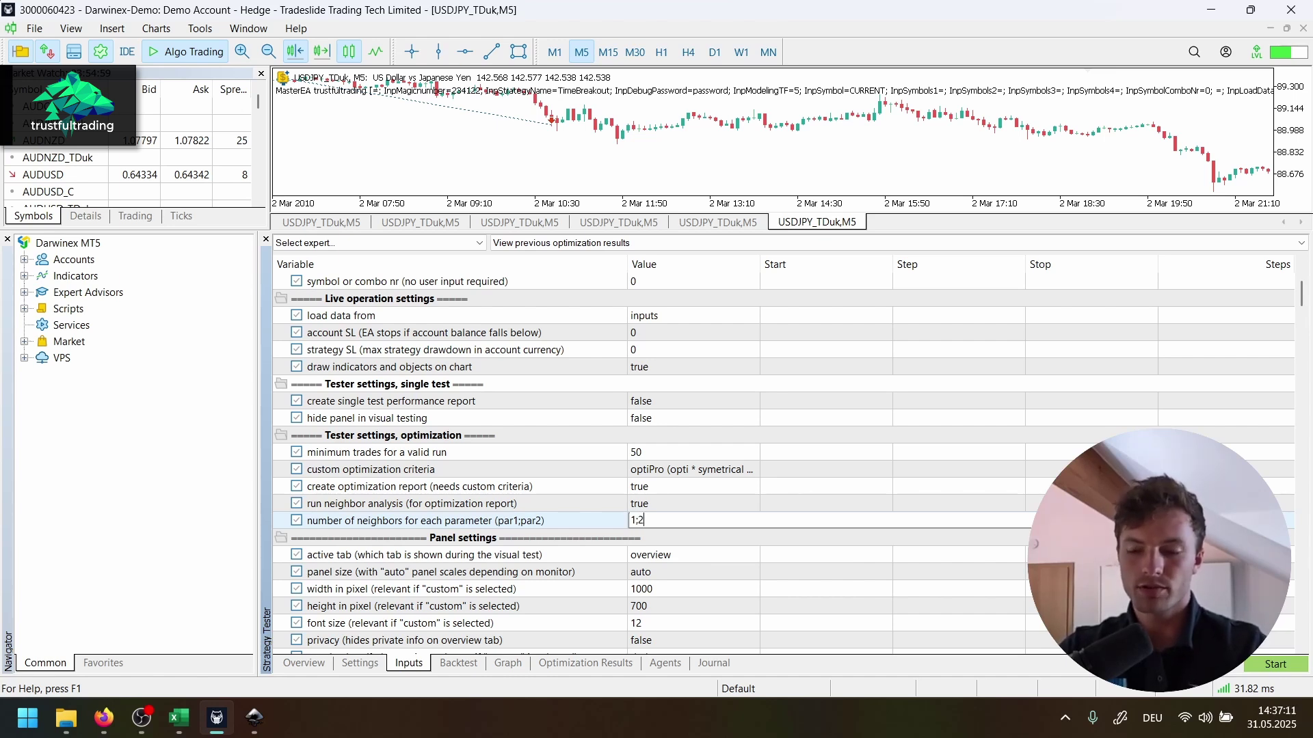
{"action": "left_click", "coordinate": [605, 524]}
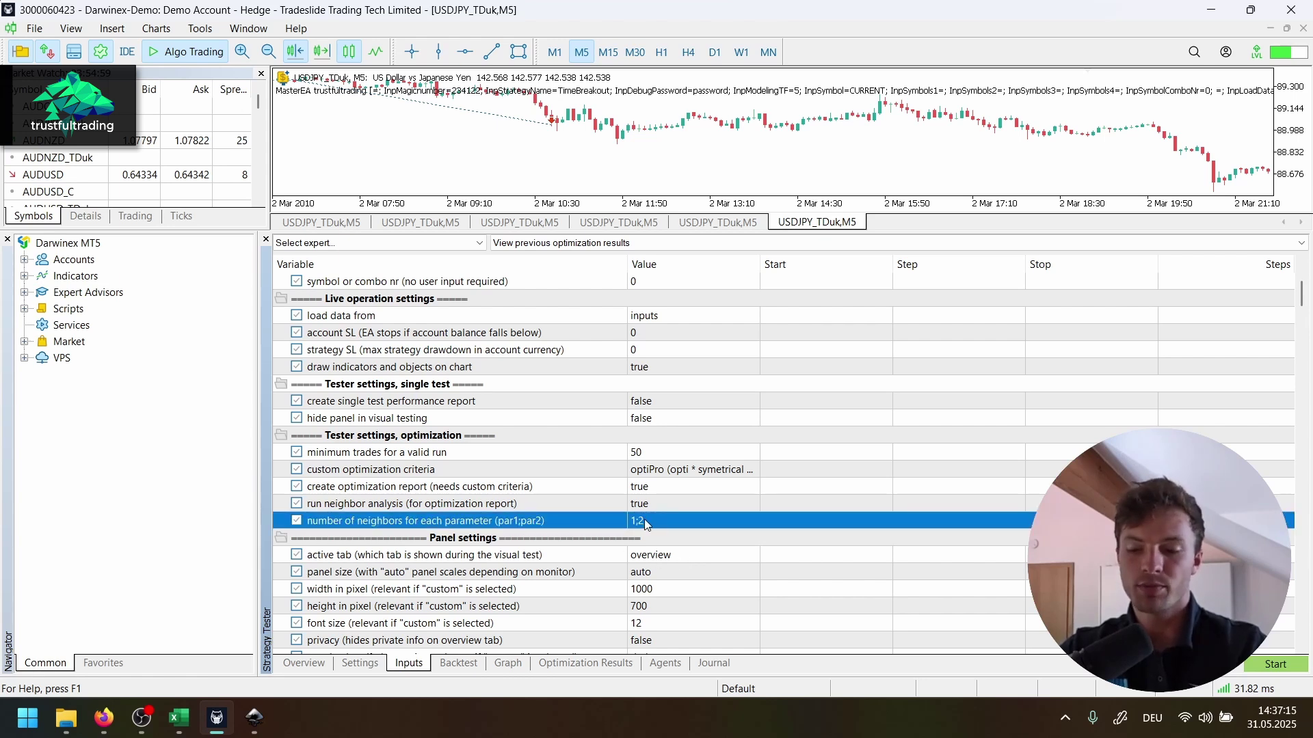
{"action": "left_click", "coordinate": [645, 522]}
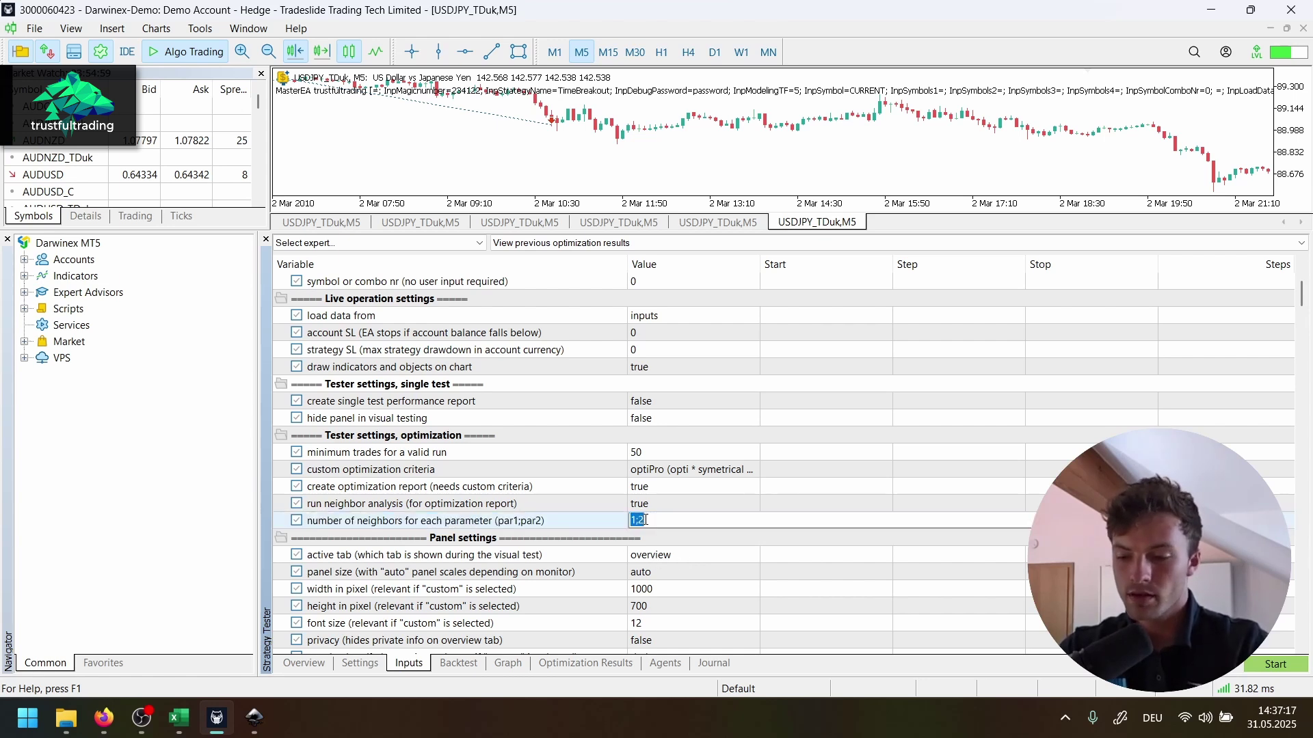
{"action": "left_click", "coordinate": [646, 520]}
{"action": "type", "text": ";"}
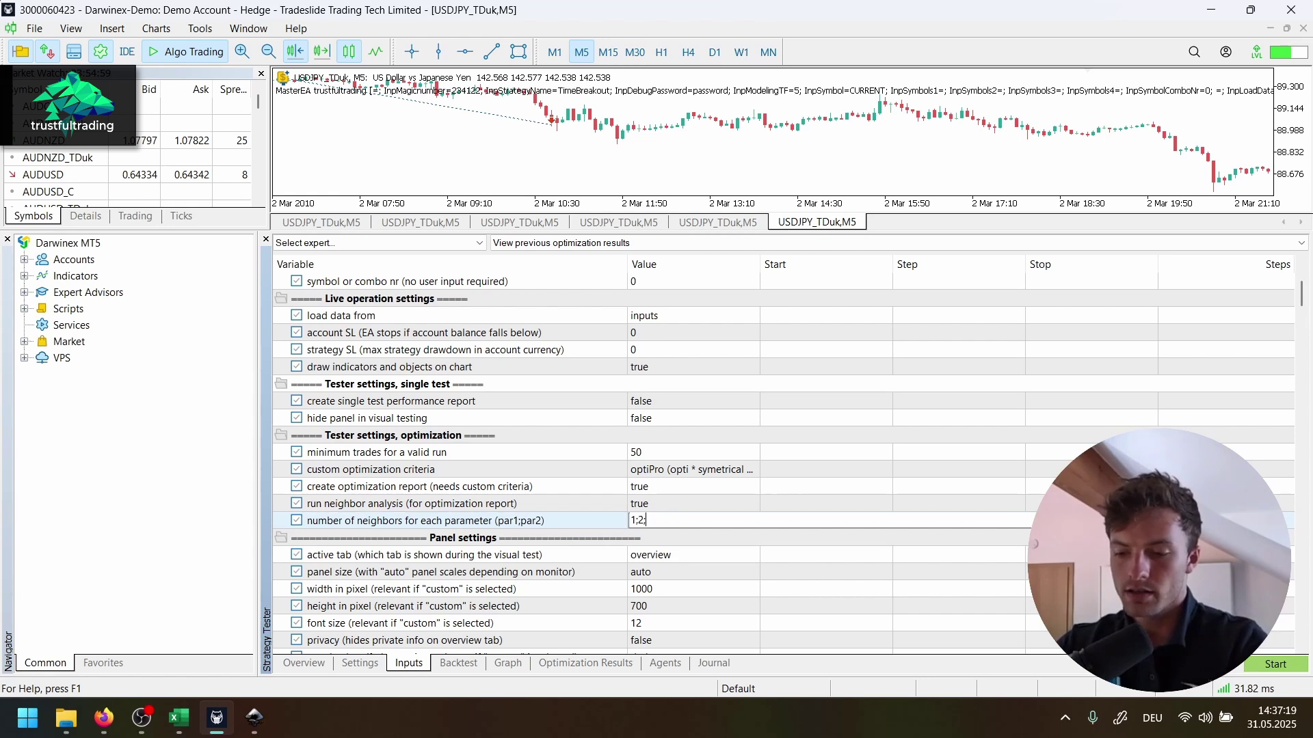
{"action": "type", "text": "1"}
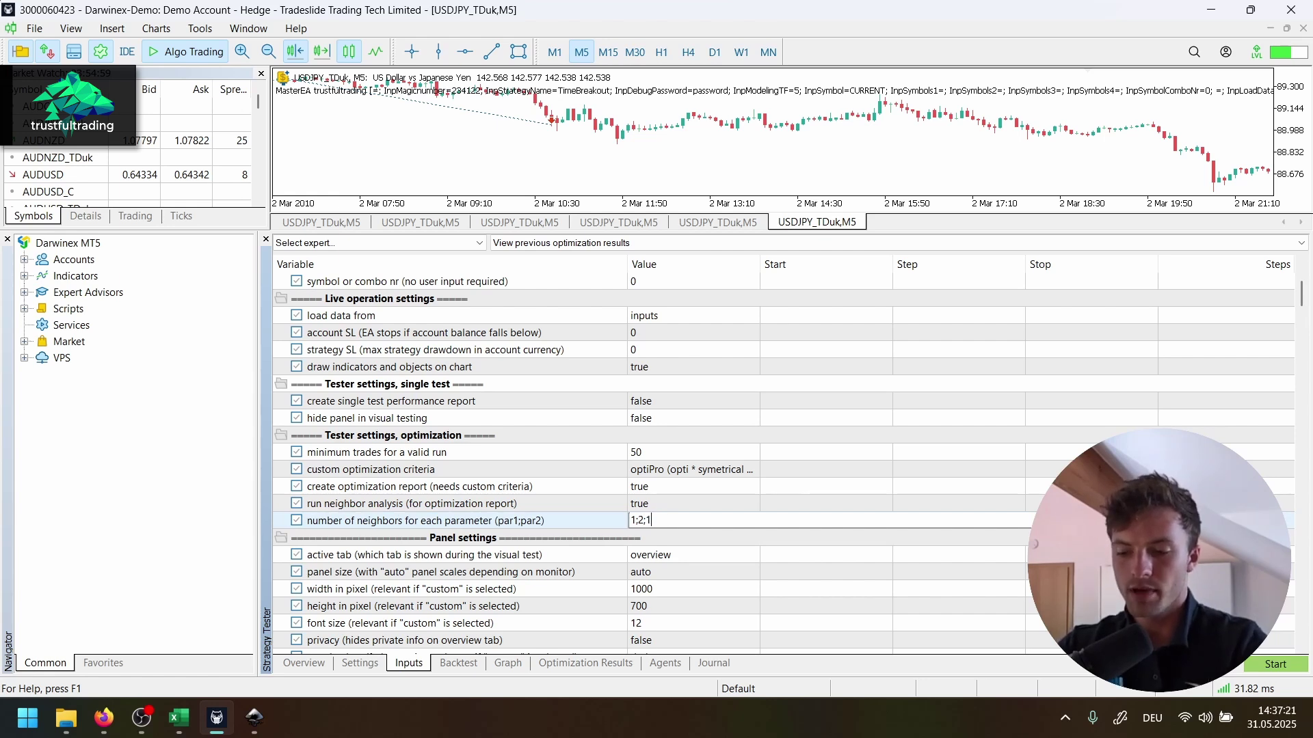
{"action": "left_click", "coordinate": [698, 491]}
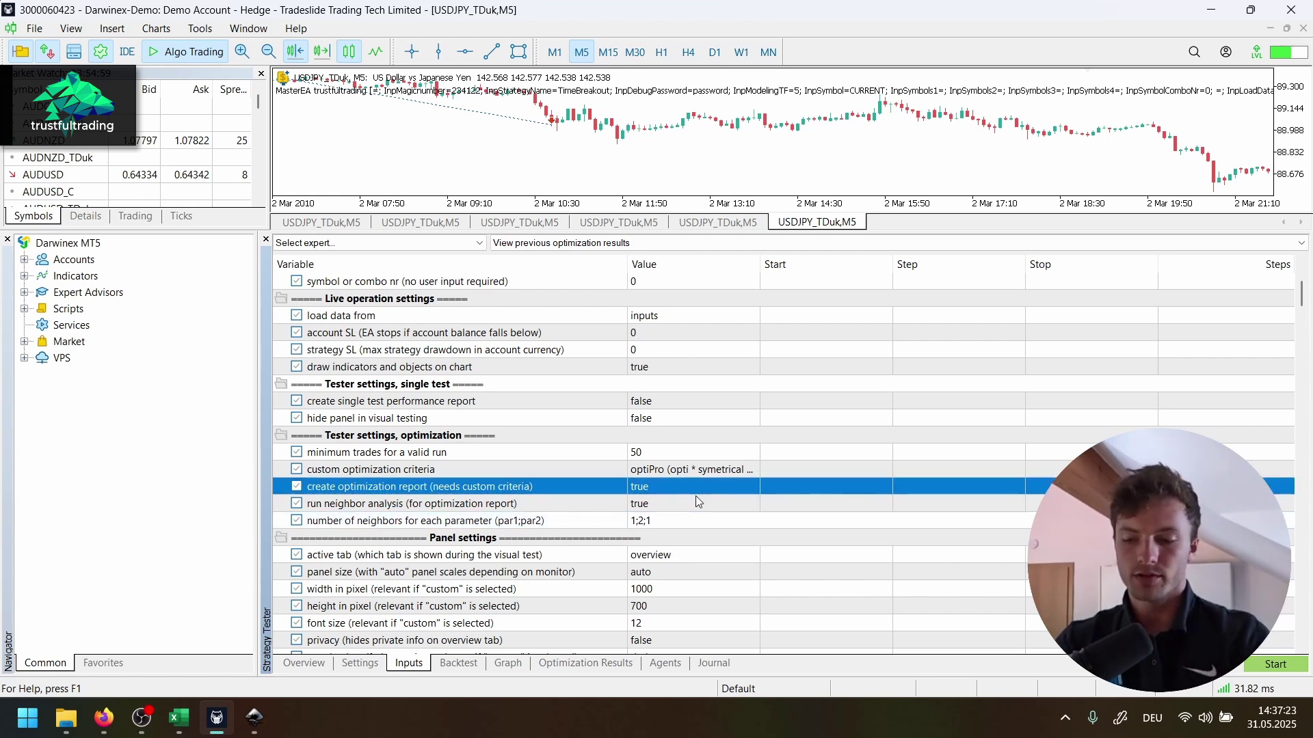
{"action": "left_click", "coordinate": [682, 526]}
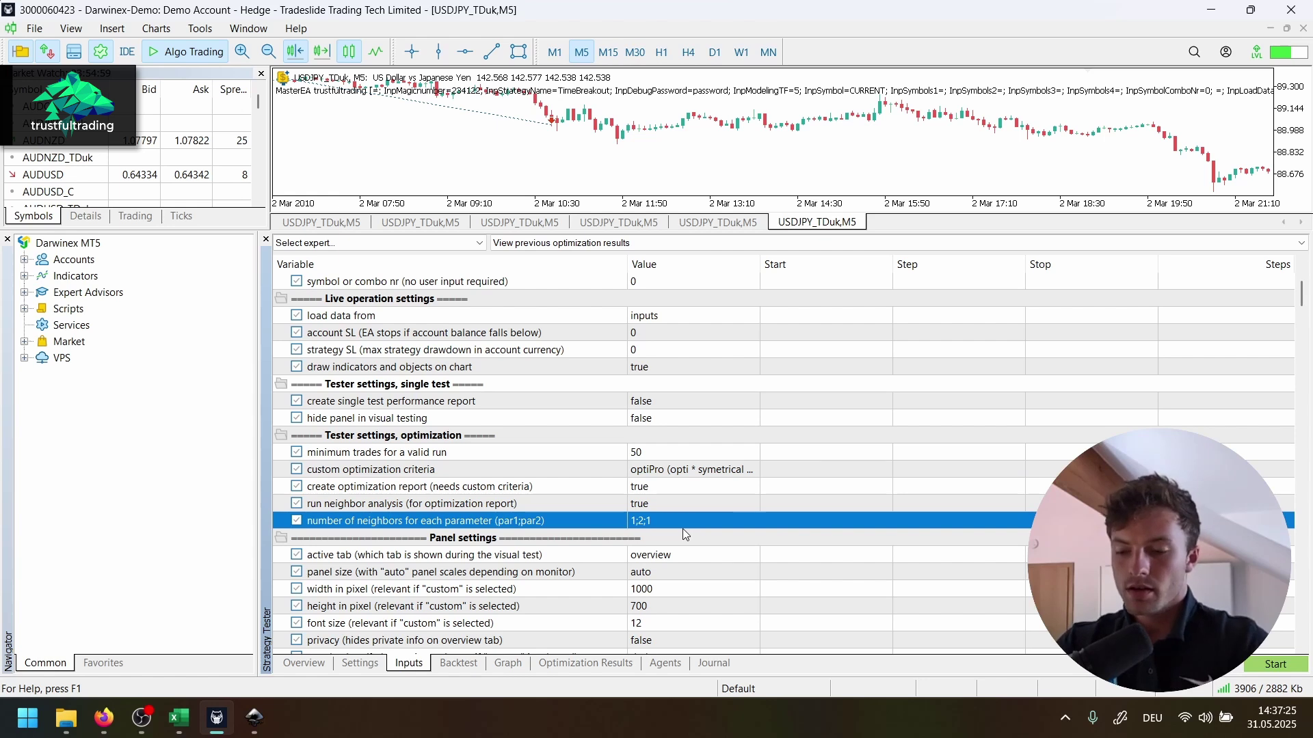
Step: Run the optimization, dismissing the report alert, and select the pass with the highest result in the optimization results
{"action": "left_click", "coordinate": [1270, 664]}
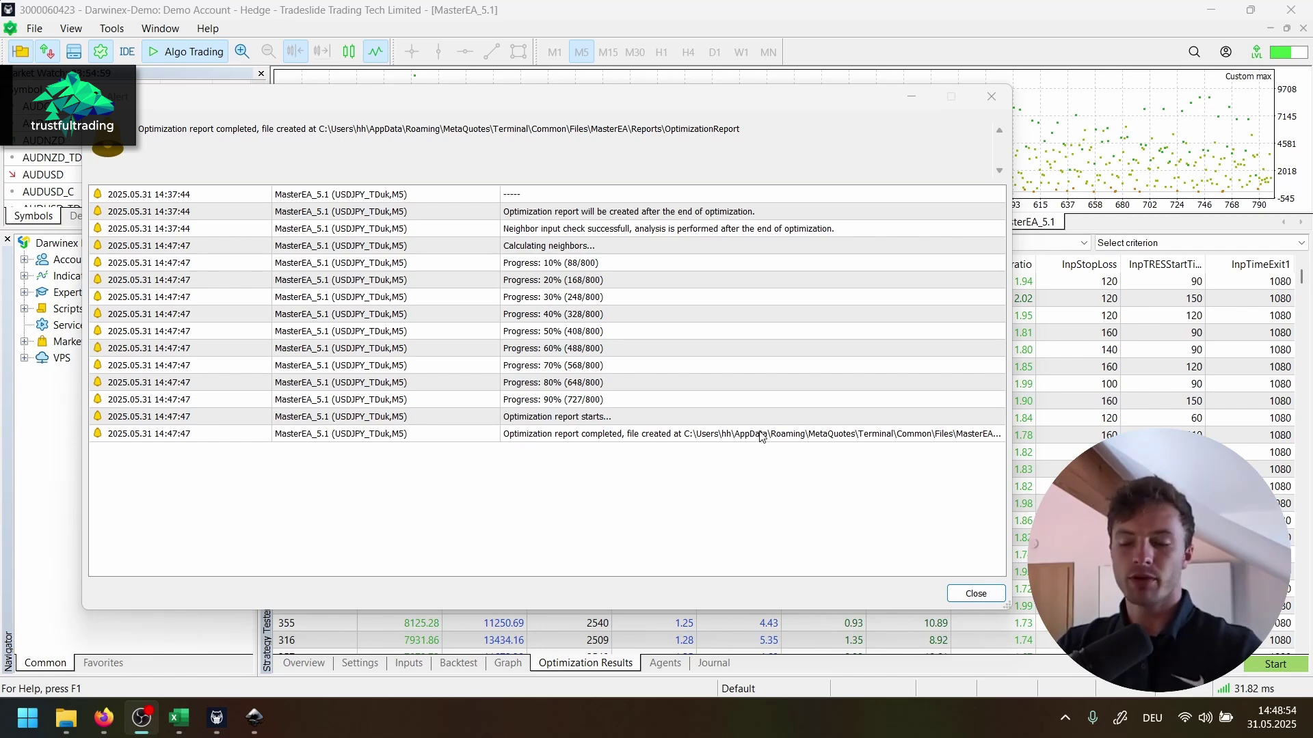
{"action": "left_click", "coordinate": [971, 594]}
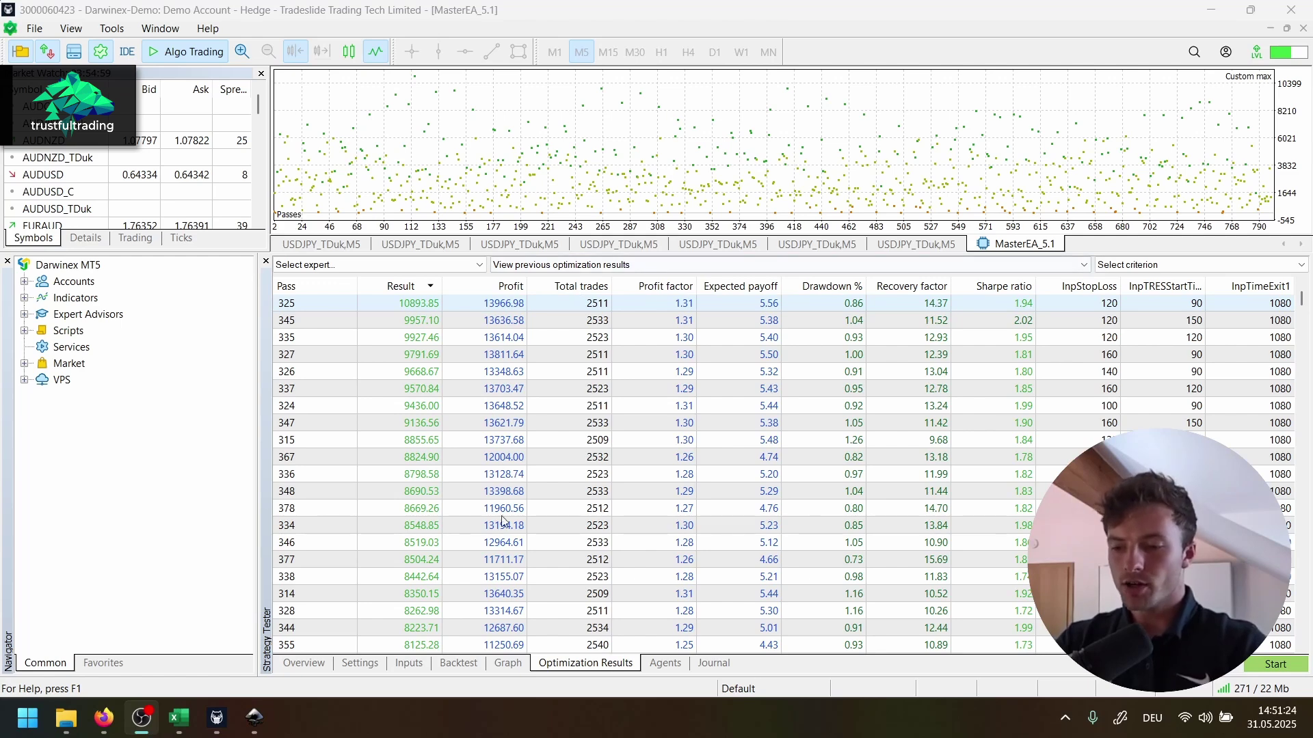
{"action": "left_click", "coordinate": [426, 306]}
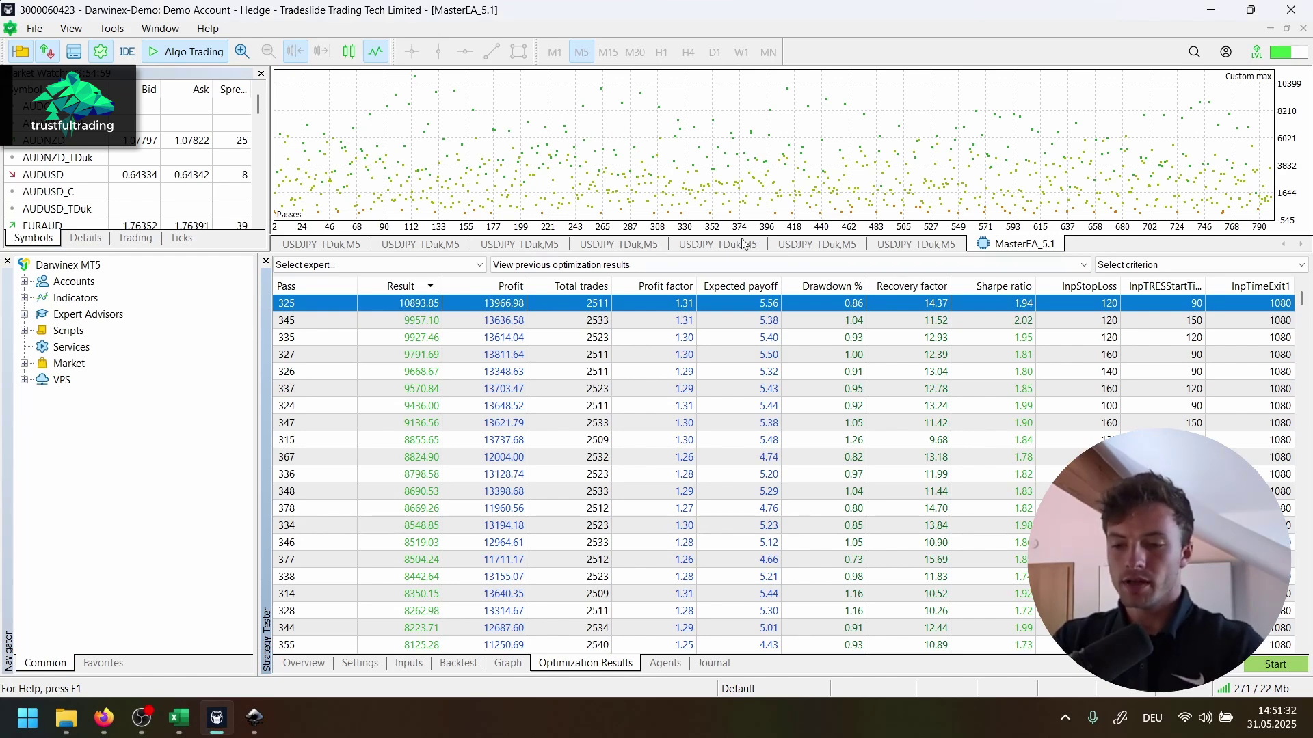
Step: Enlarge the optimization graph area and switch the results graph to a 1D graph
{"action": "left_click_drag", "start_coordinate": [700, 255], "coordinate": [720, 489]}
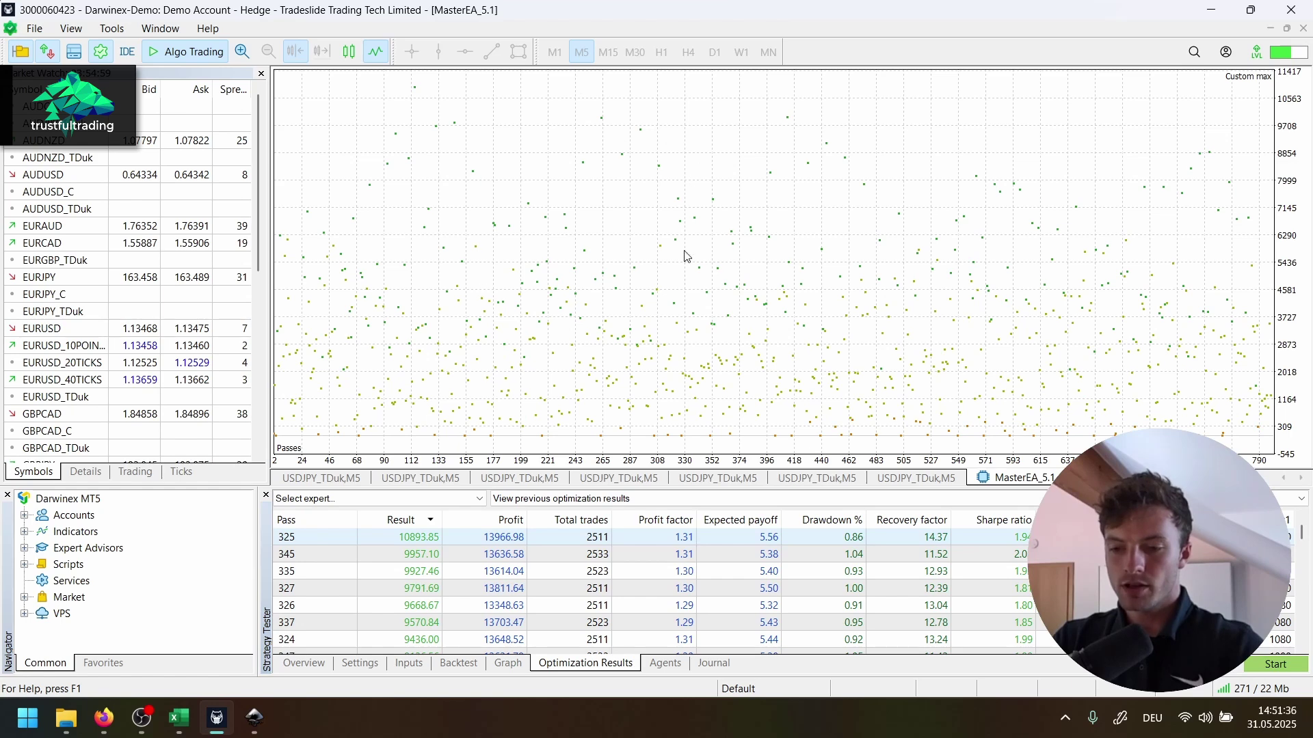
{"action": "right_click", "coordinate": [651, 155]}
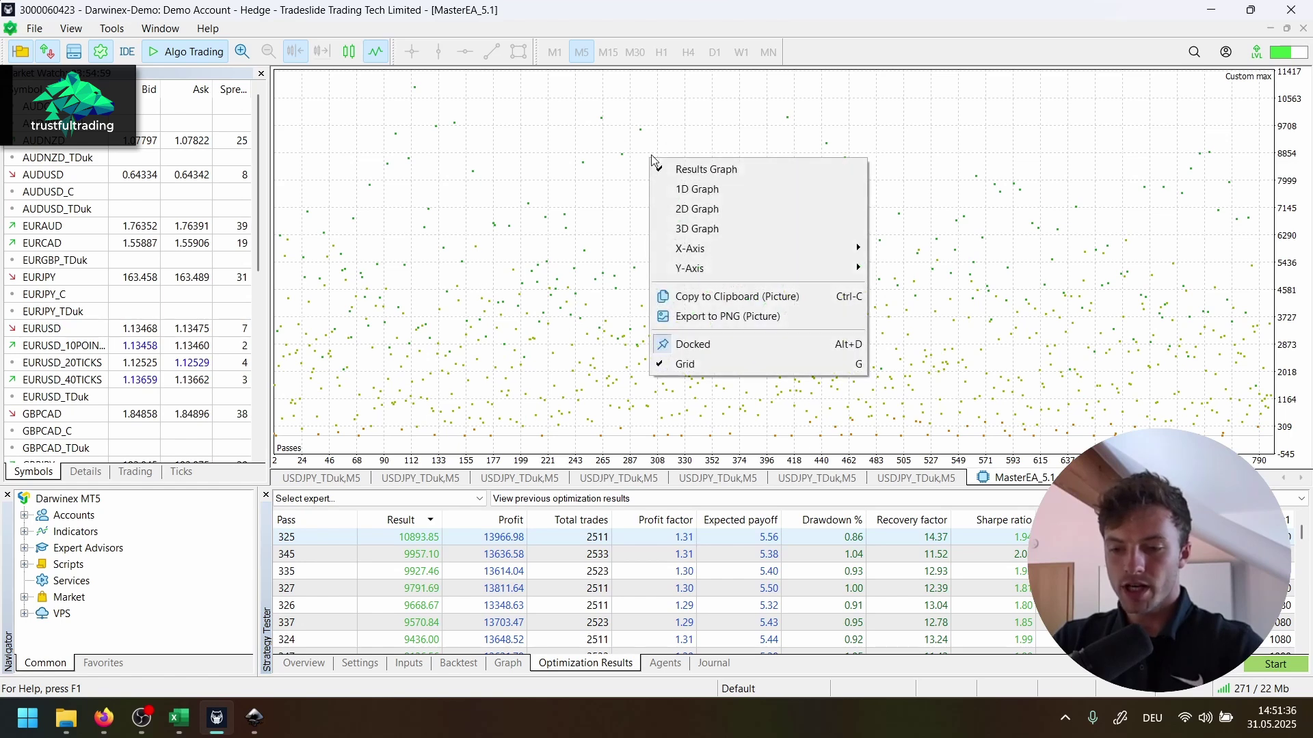
{"action": "left_click", "coordinate": [694, 191]}
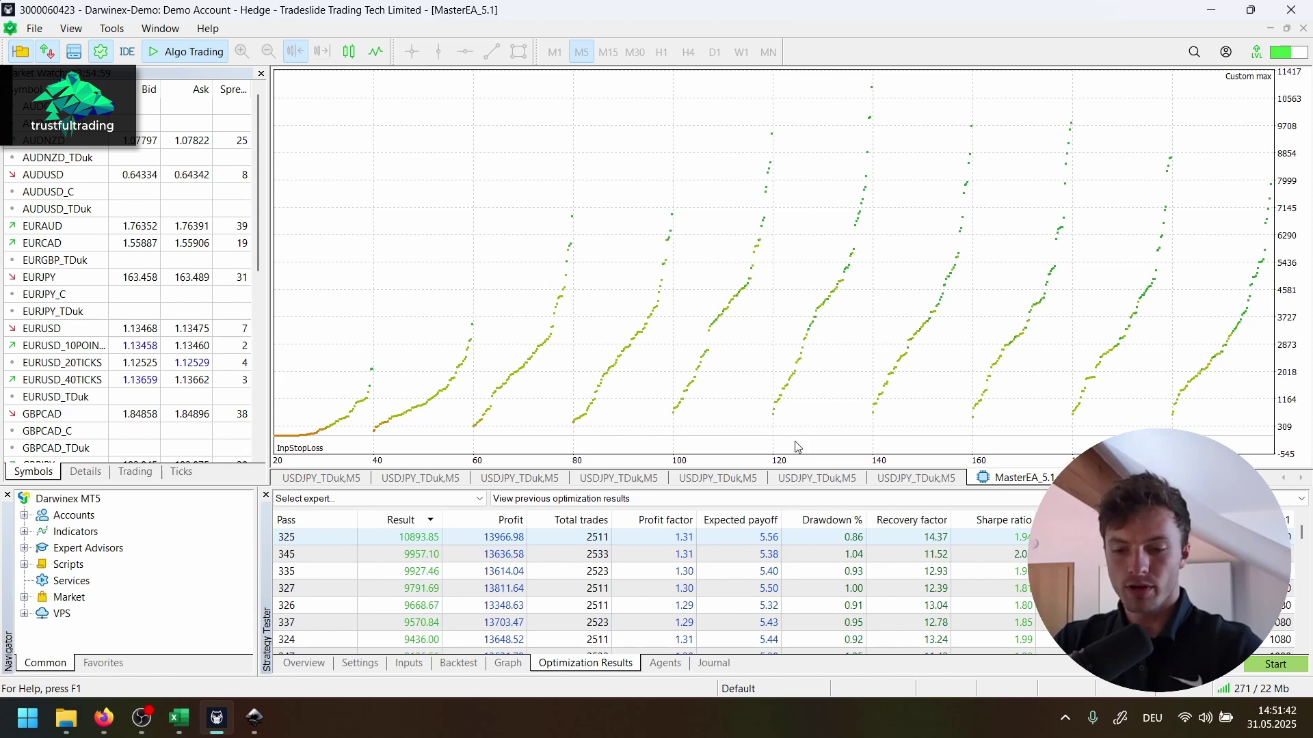
Step: Examine the 1D graph with InpTRESStartTime on the X-axis, and again with InpTimeExit1 on the X-axis
{"action": "right_click", "coordinate": [754, 184]}
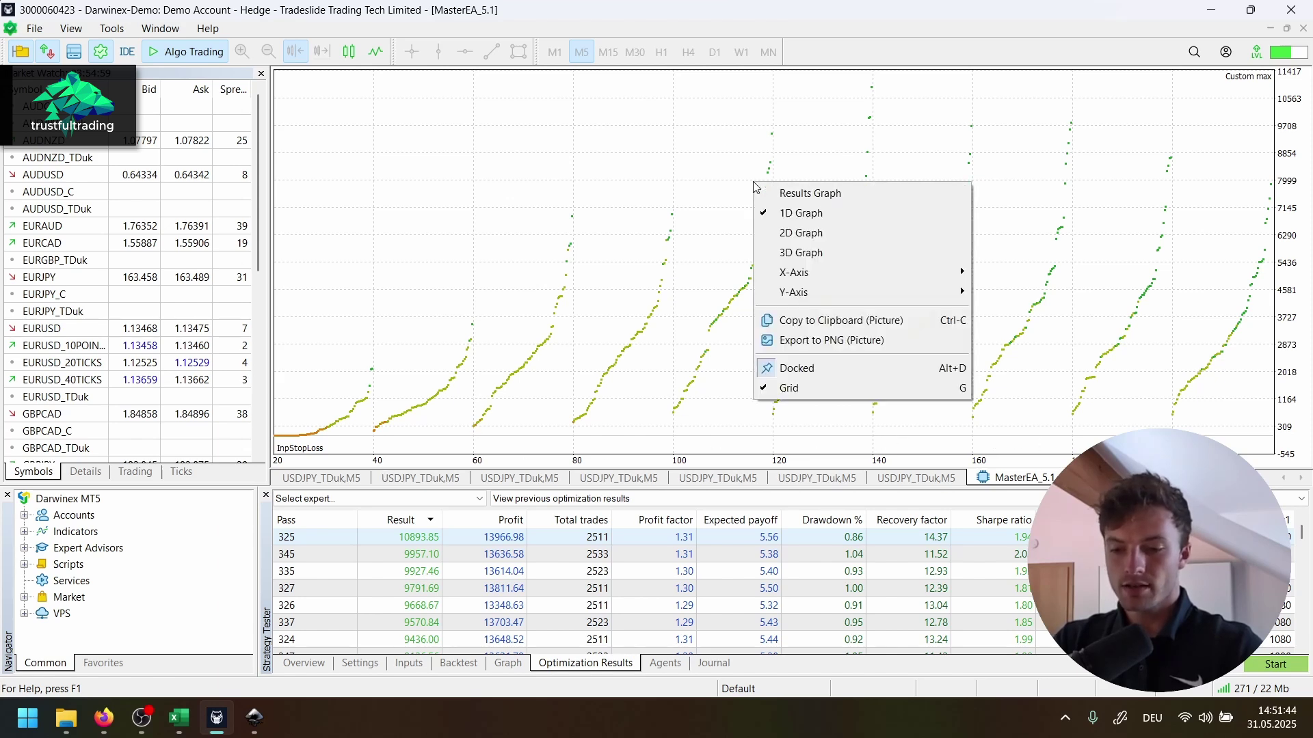
{"action": "mouse_move", "coordinate": [888, 270]}
{"action": "left_click", "coordinate": [1026, 290]}
{"action": "right_click", "coordinate": [710, 210]}
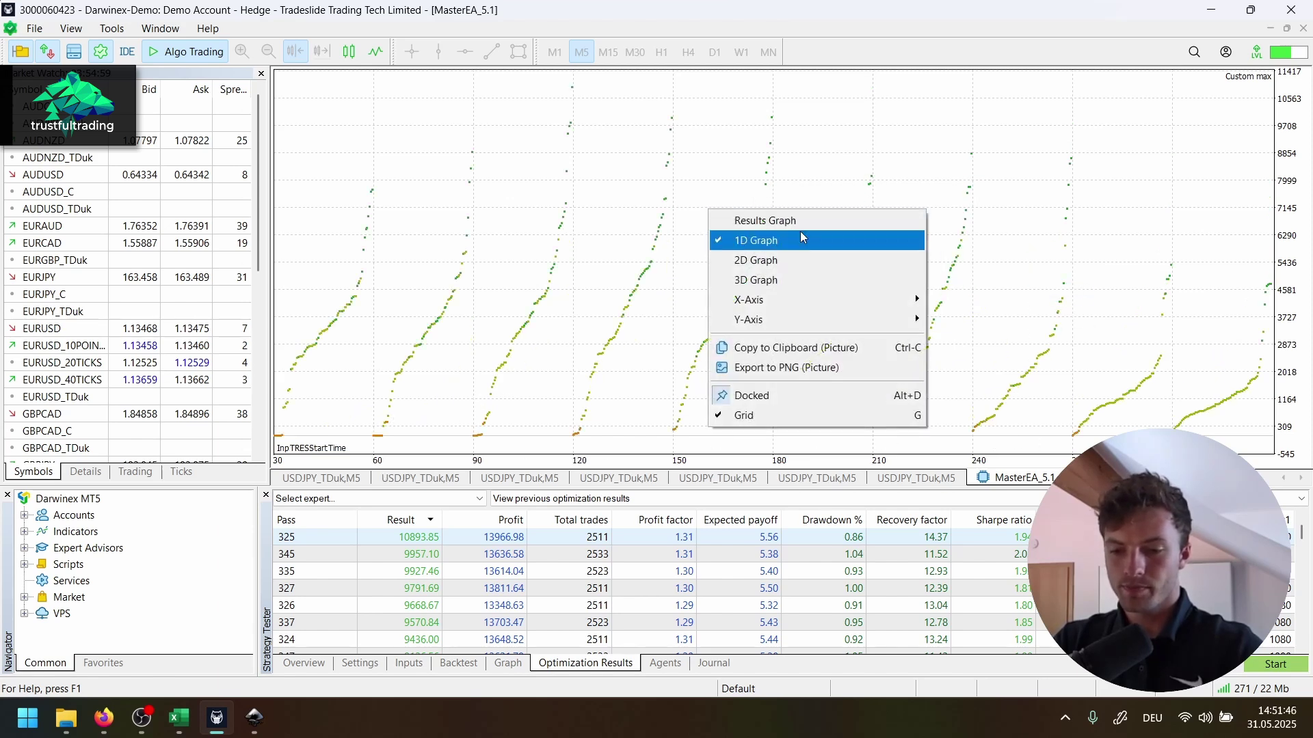
{"action": "mouse_move", "coordinate": [807, 299]}
{"action": "left_click", "coordinate": [984, 337]}
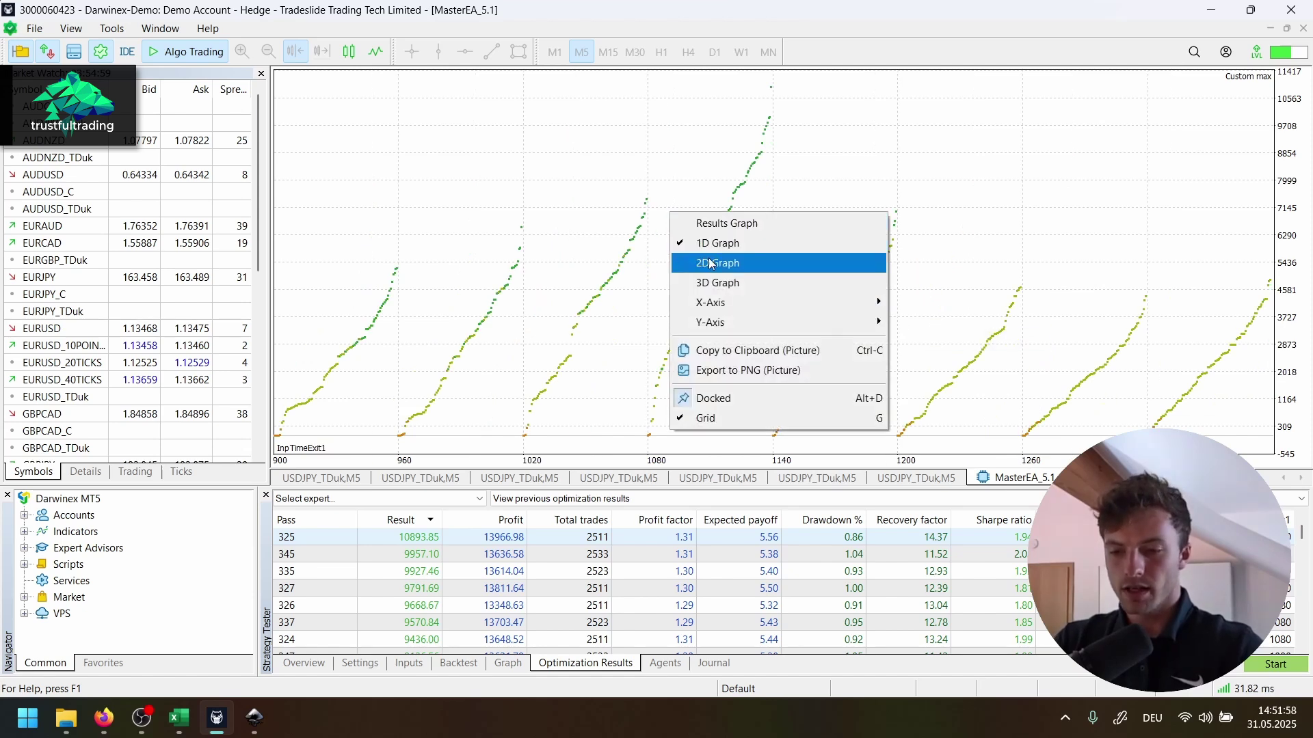
Step: Show the optimization results as a 2D graph and check which parameters its Y-axis offers
{"action": "left_click", "coordinate": [716, 263]}
{"action": "right_click", "coordinate": [727, 201]}
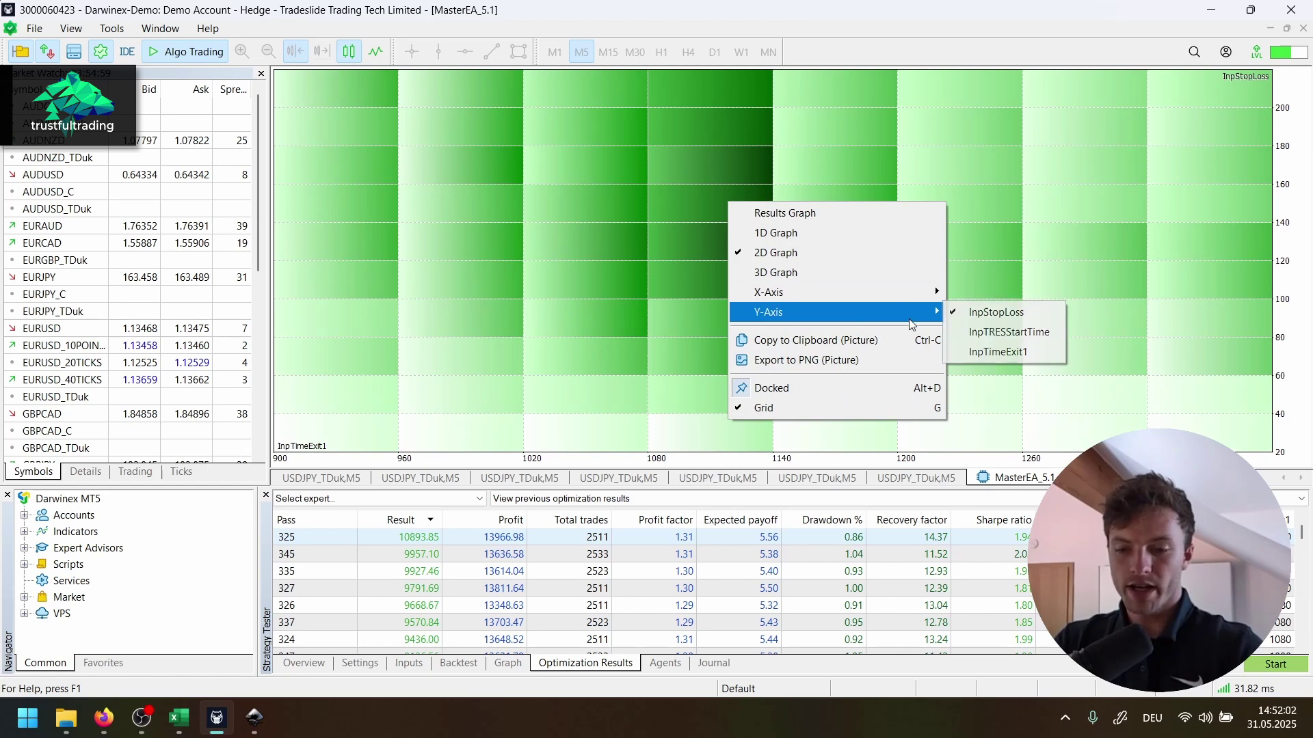
Step: Display the optimization results as a 3D graph and rotate the surface to examine it along the InpStopLoss and InpTimeExit1 axes
{"action": "right_click", "coordinate": [650, 168]}
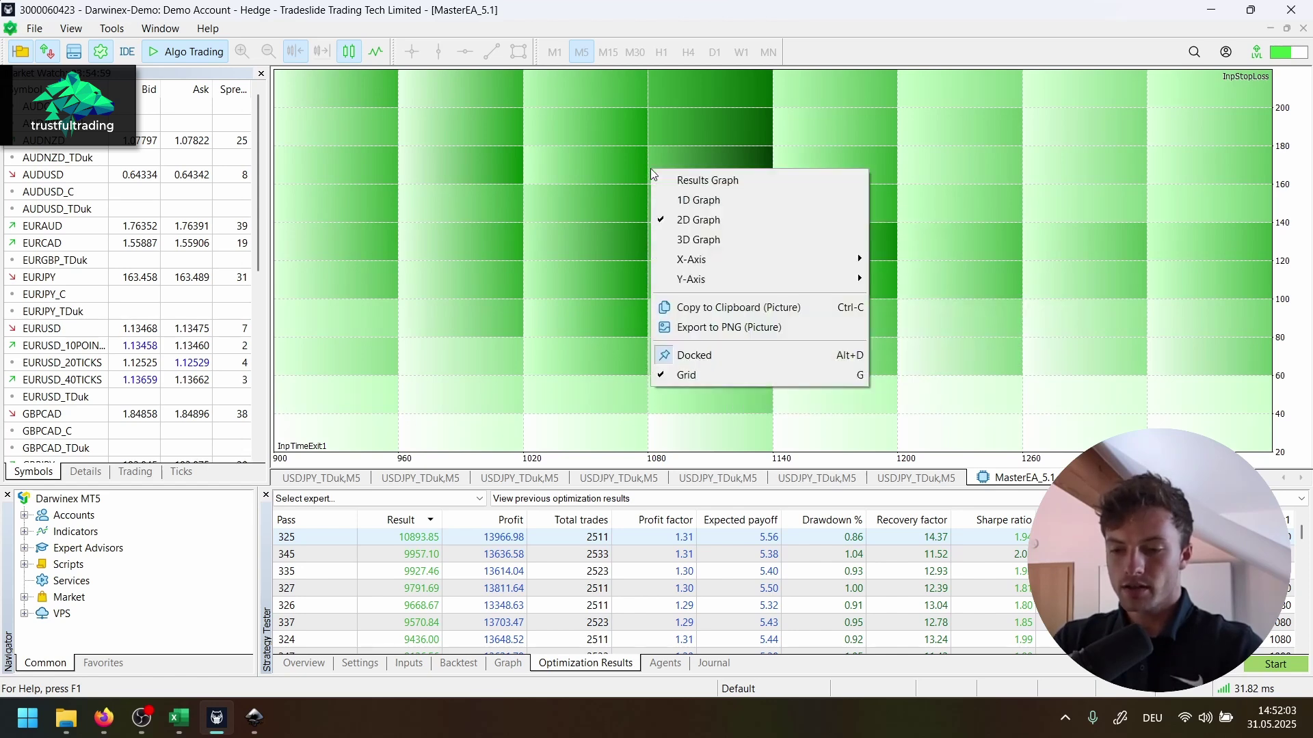
{"action": "left_click", "coordinate": [725, 240]}
{"action": "left_click_drag", "start_coordinate": [588, 268], "coordinate": [550, 281]}
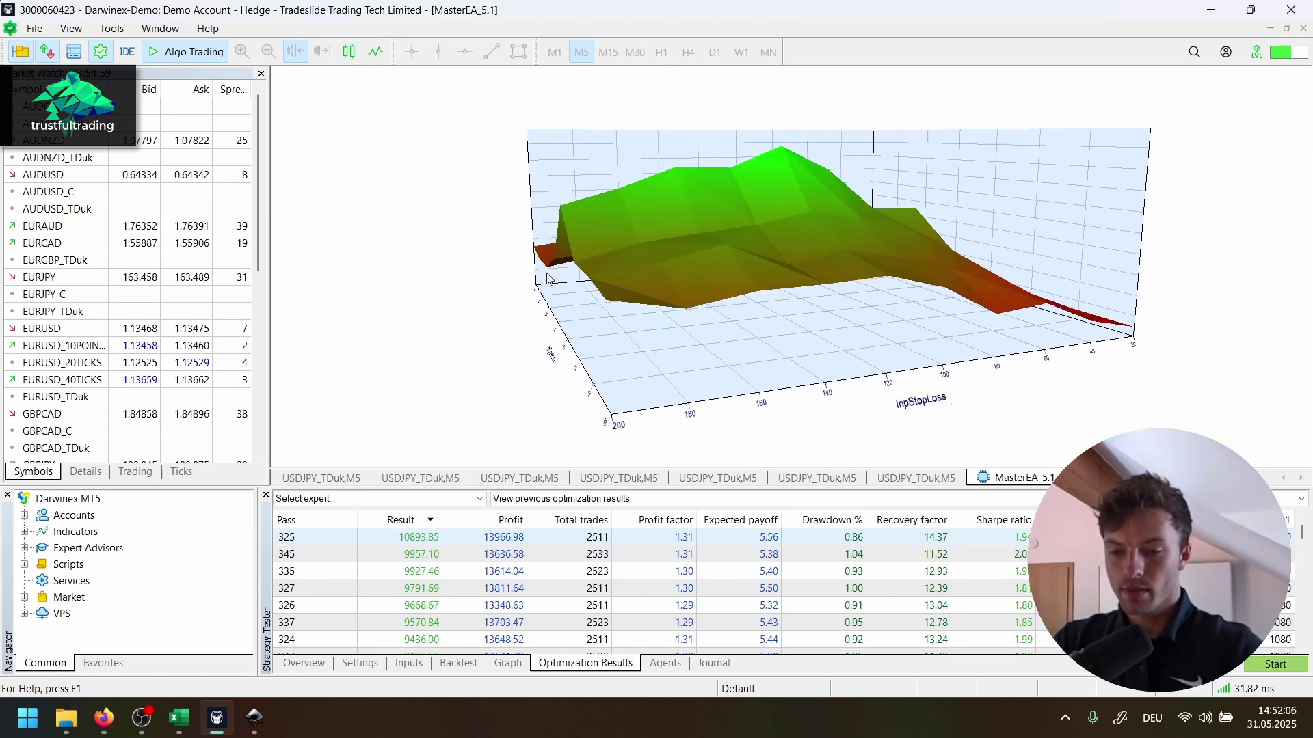
{"action": "left_click_drag", "start_coordinate": [784, 278], "coordinate": [695, 324]}
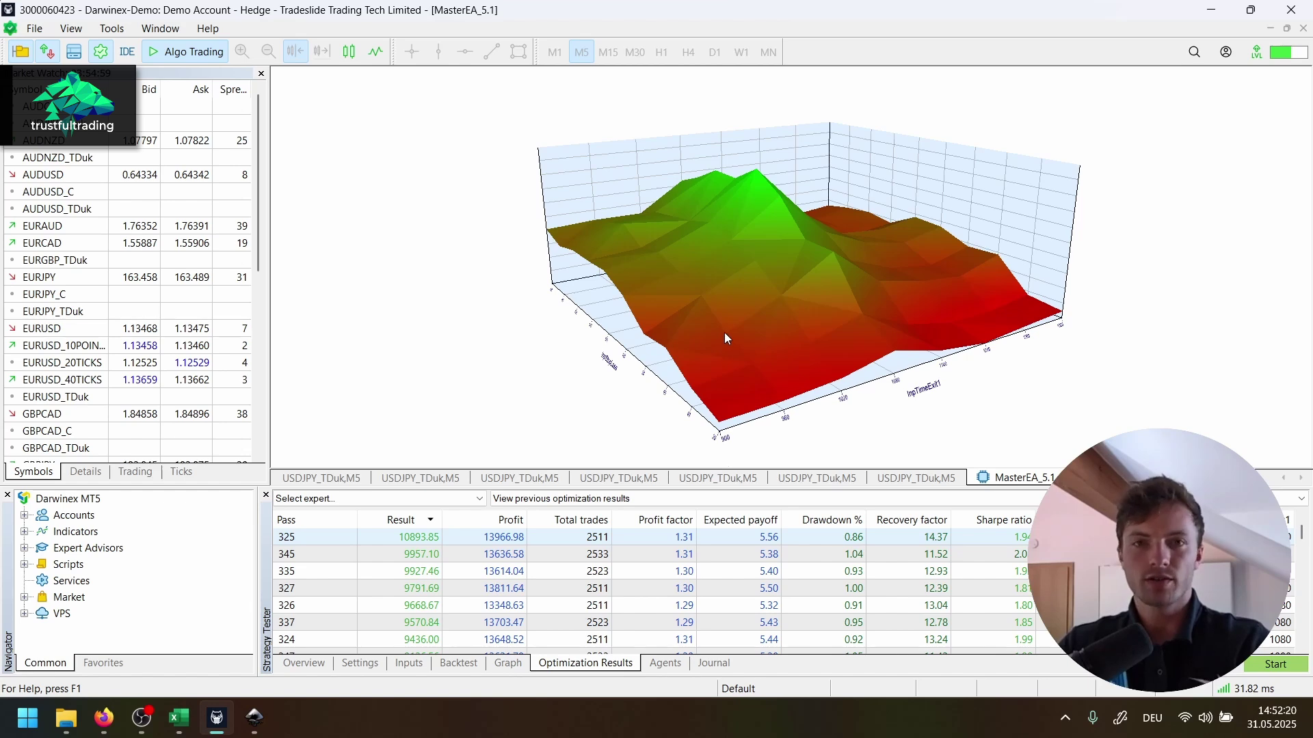
{"action": "mouse_move", "coordinate": [724, 332]}
{"action": "left_mouse_down"}
{"action": "mouse_move", "coordinate": [752, 320]}
{"action": "mouse_move", "coordinate": [756, 140]}
{"action": "mouse_move", "coordinate": [641, 307]}
{"action": "mouse_move", "coordinate": [808, 335]}
{"action": "mouse_move", "coordinate": [732, 313]}
{"action": "mouse_move", "coordinate": [707, 347]}
{"action": "left_mouse_up"}
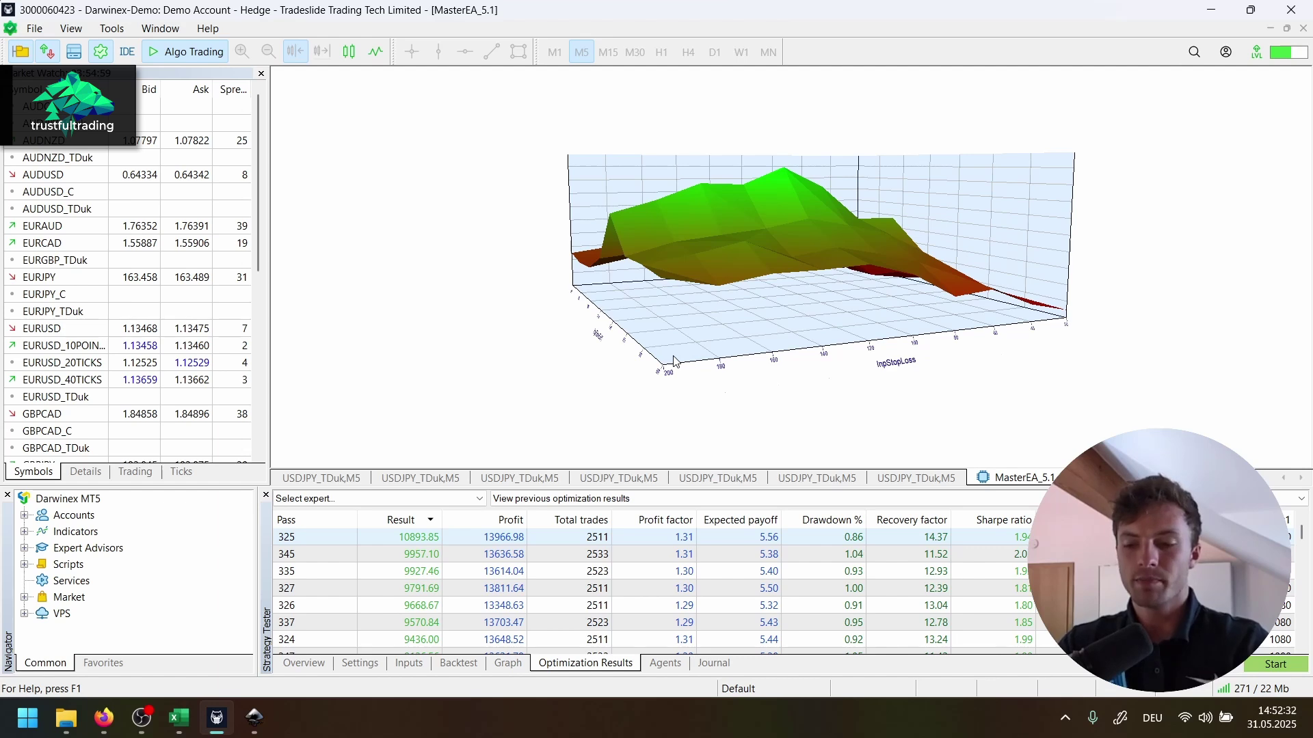
{"action": "left_click_drag", "start_coordinate": [936, 296], "coordinate": [742, 296]}
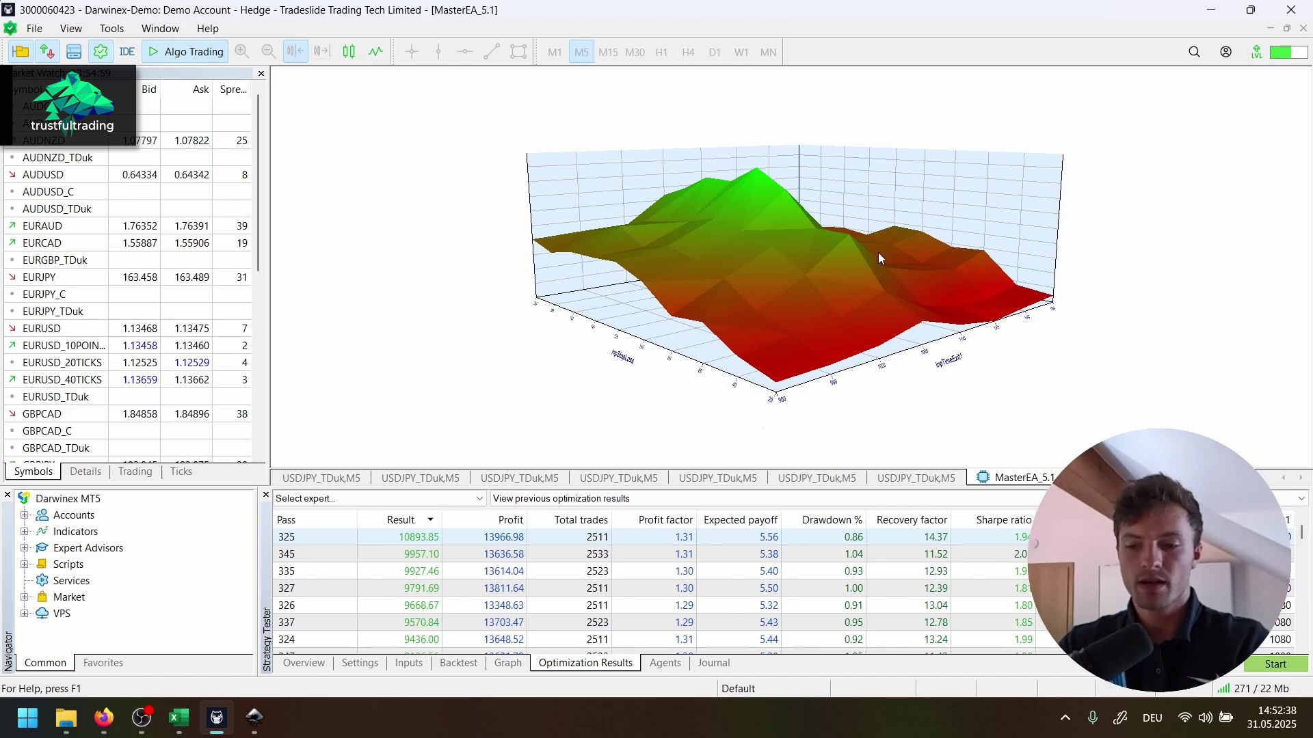
{"action": "left_click_drag", "start_coordinate": [879, 259], "coordinate": [744, 205]}
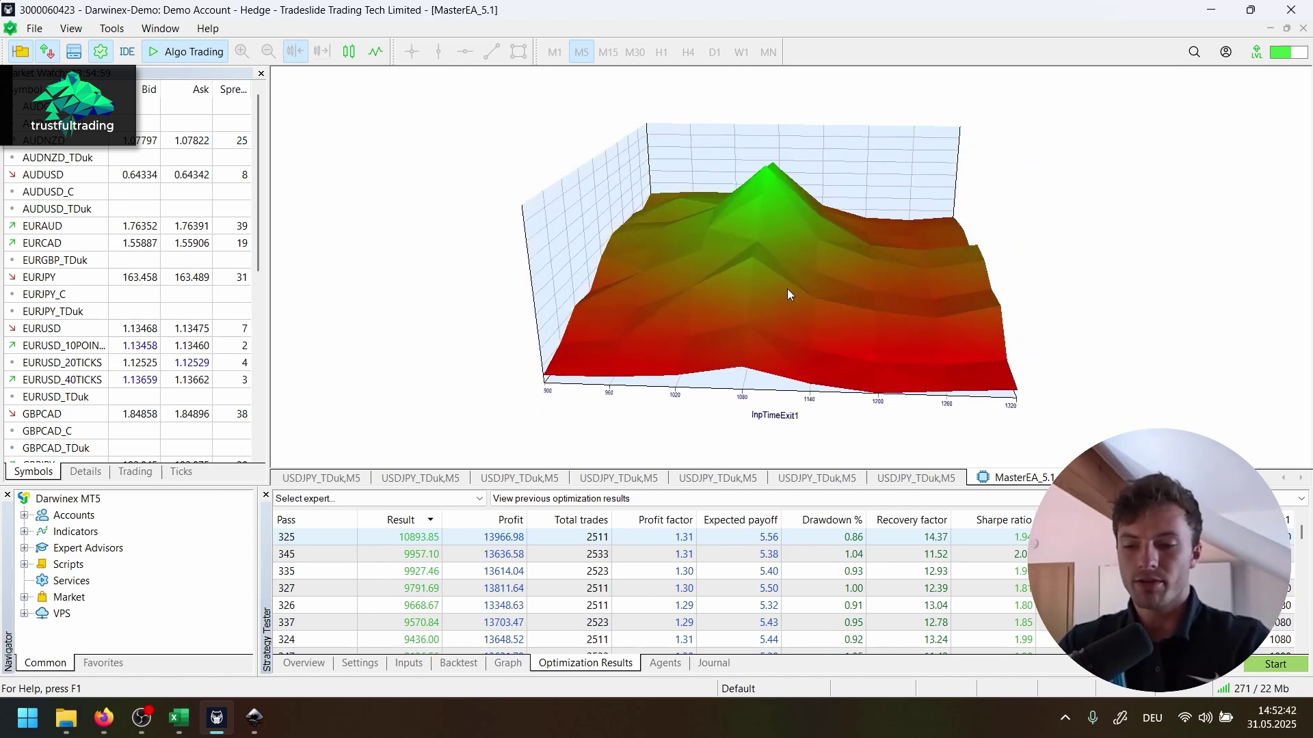
{"action": "left_click_drag", "start_coordinate": [754, 295], "coordinate": [933, 277]}
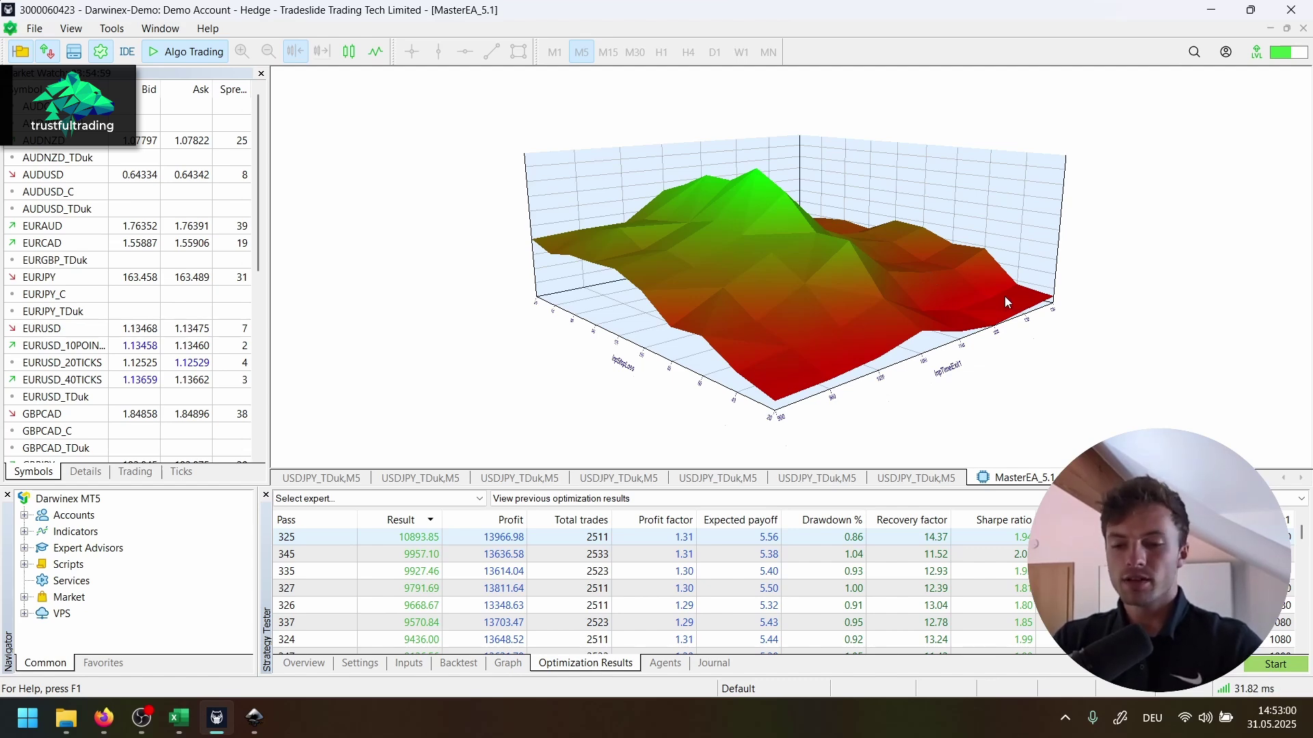
{"action": "left_click_drag", "start_coordinate": [1004, 297], "coordinate": [820, 335]}
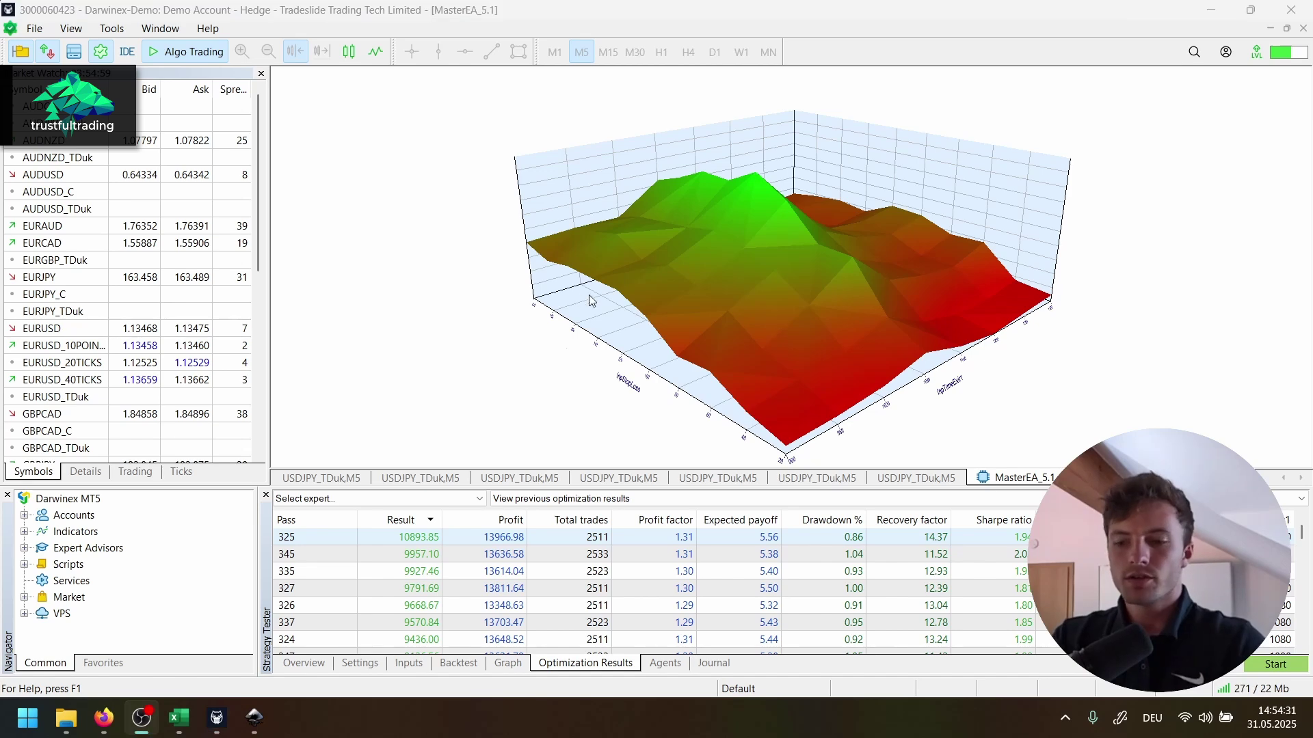
Step: Open the terminal's data folder and browse to Terminal\Common\Files\MasterEA\Reports
{"action": "left_click", "coordinate": [35, 30]}
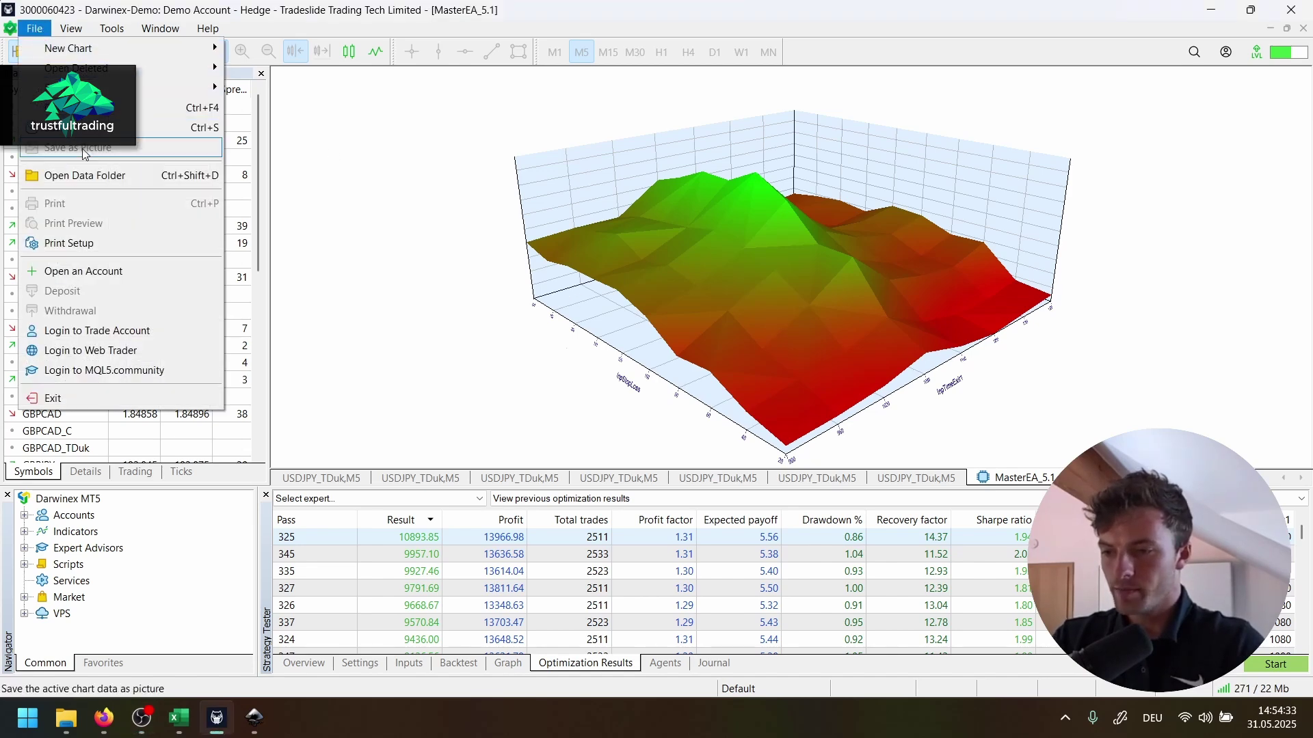
{"action": "left_click", "coordinate": [104, 172]}
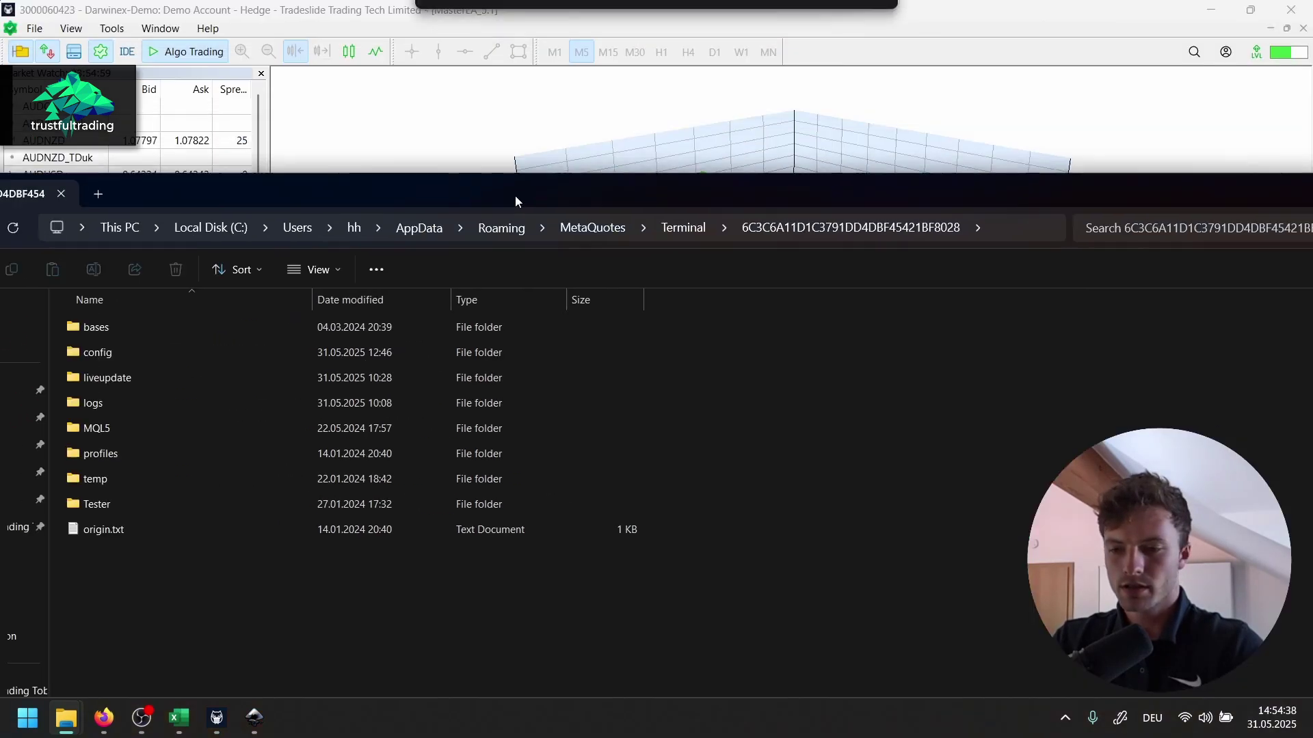
{"action": "left_click_drag", "start_coordinate": [515, 196], "coordinate": [683, 109]}
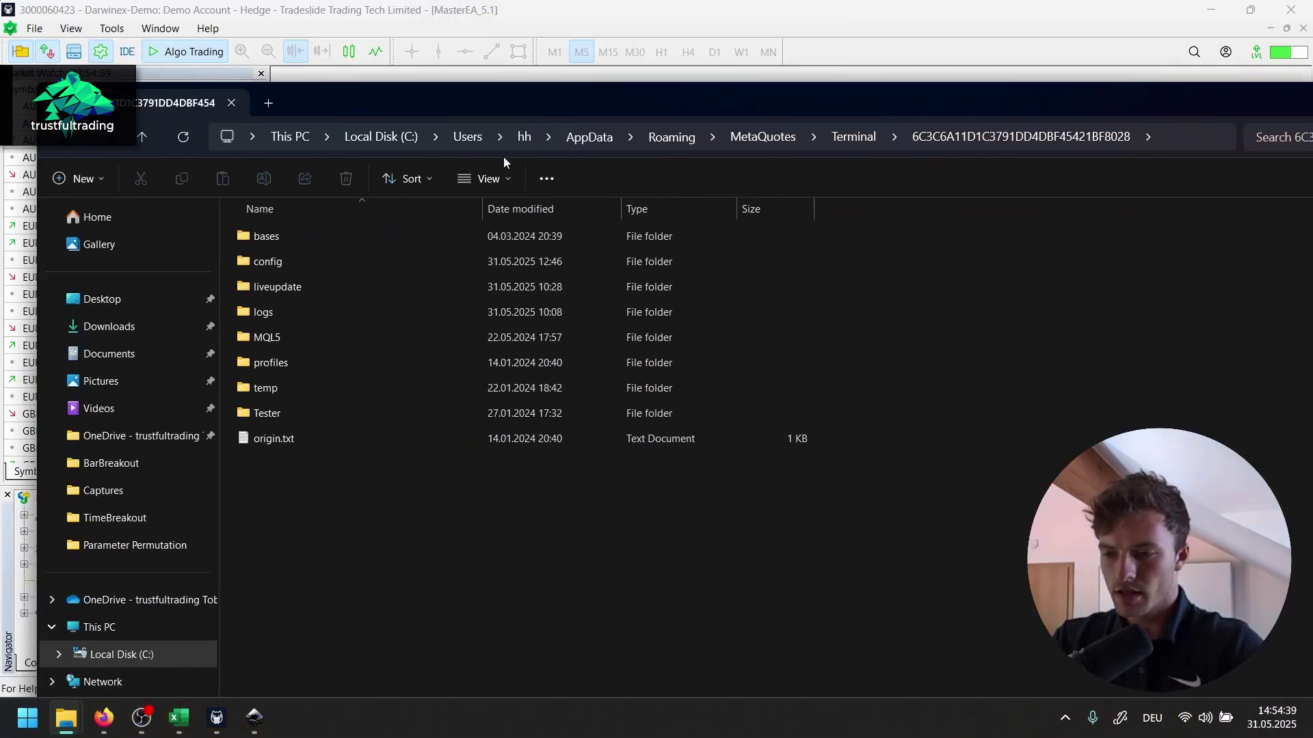
{"action": "left_click", "coordinate": [842, 138]}
{"action": "double_click", "coordinate": [302, 335]}
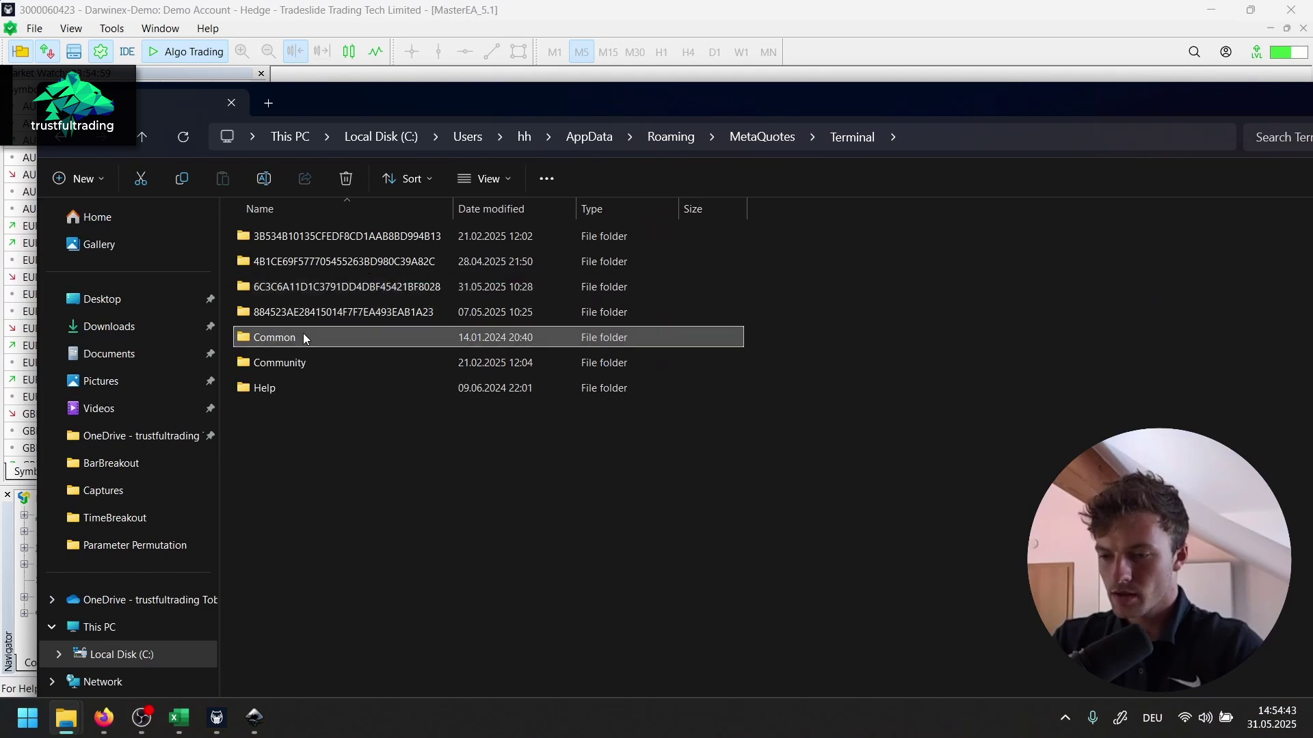
{"action": "double_click", "coordinate": [299, 237]}
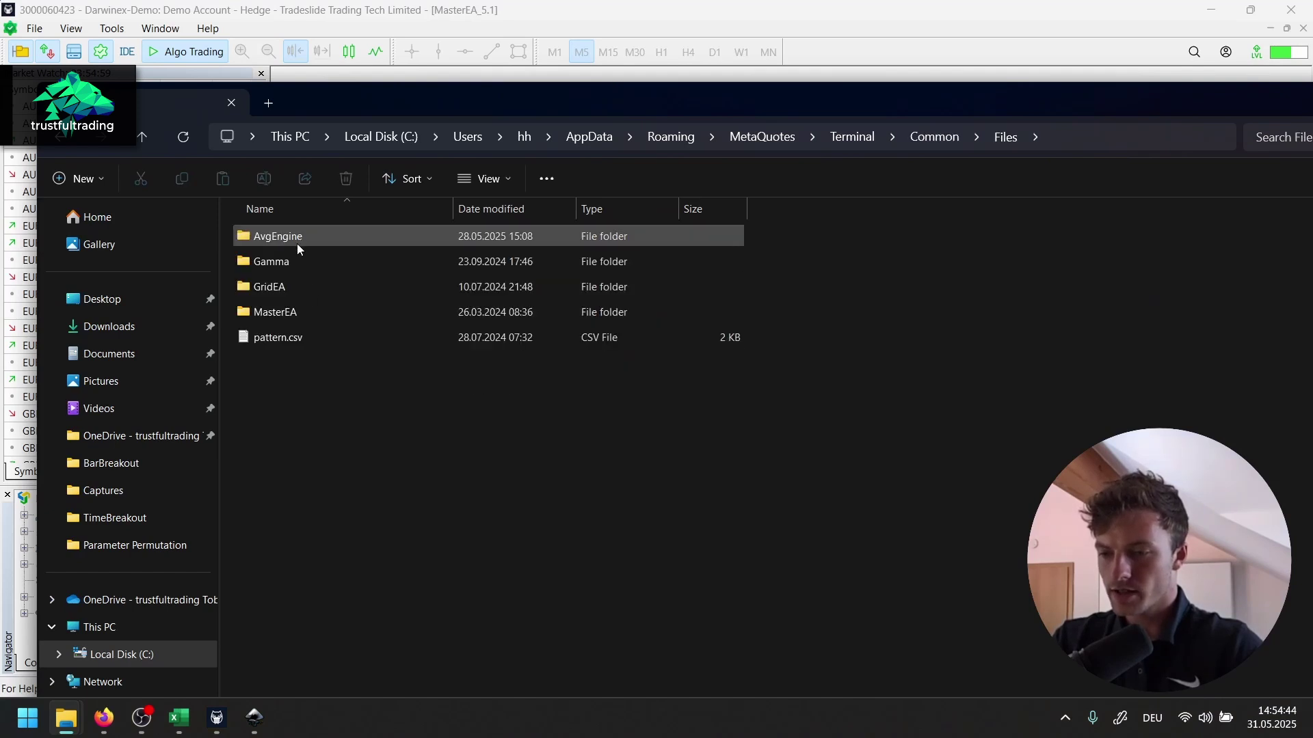
{"action": "double_click", "coordinate": [301, 313]}
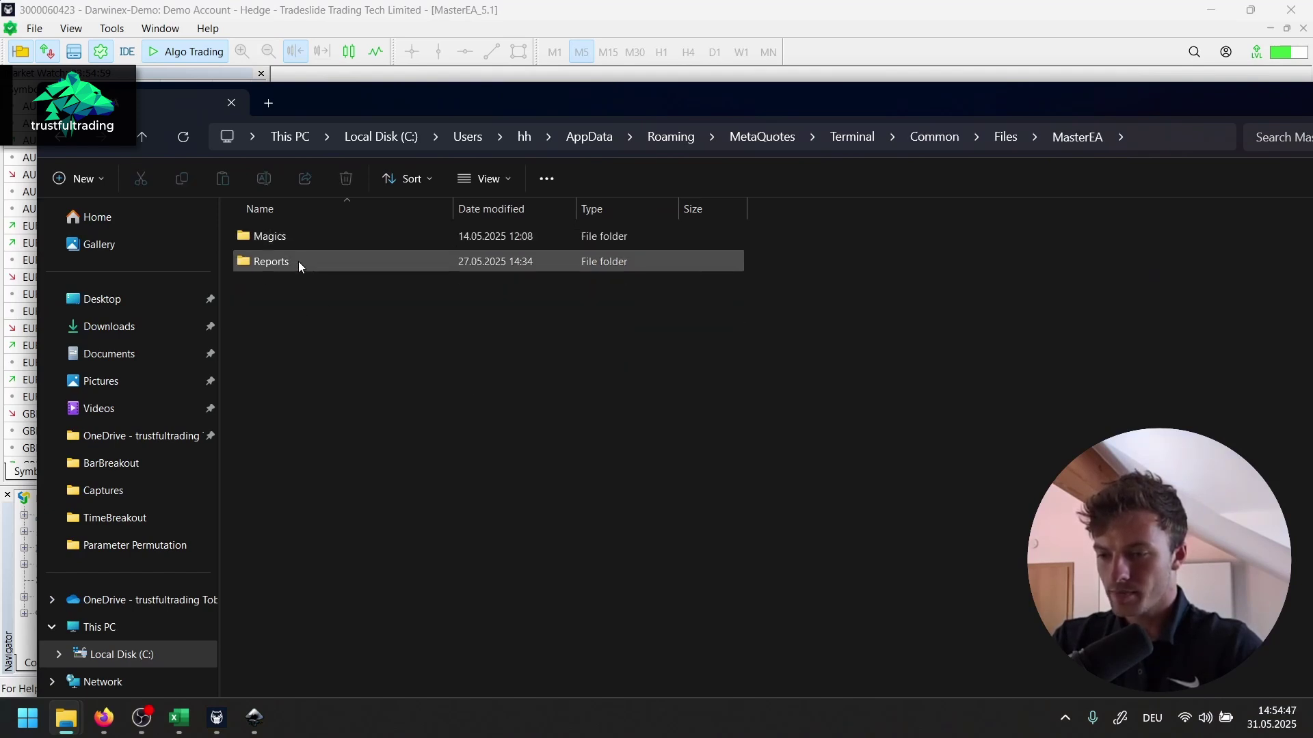
{"action": "double_click", "coordinate": [298, 261]}
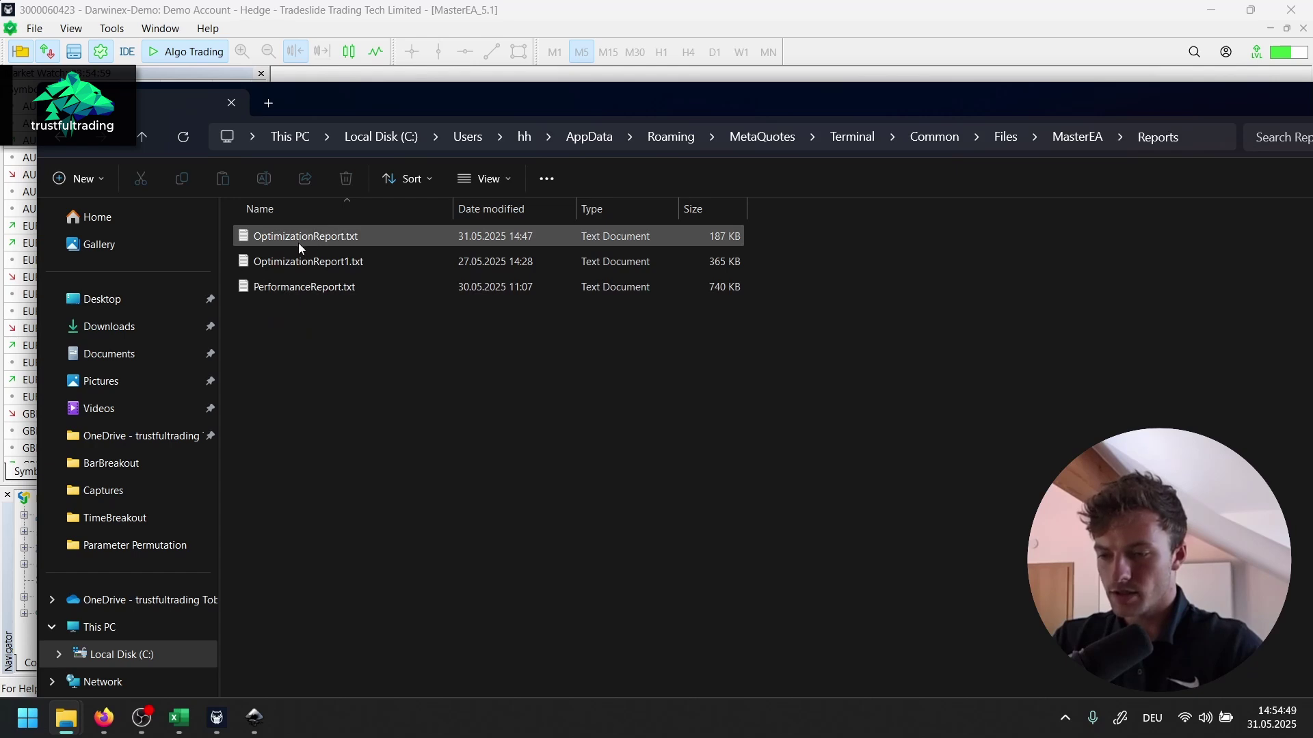
Step: Copy the entire contents of OptimizationReport.txt, closing the report and the folder window when done
{"action": "left_click", "coordinate": [336, 237]}
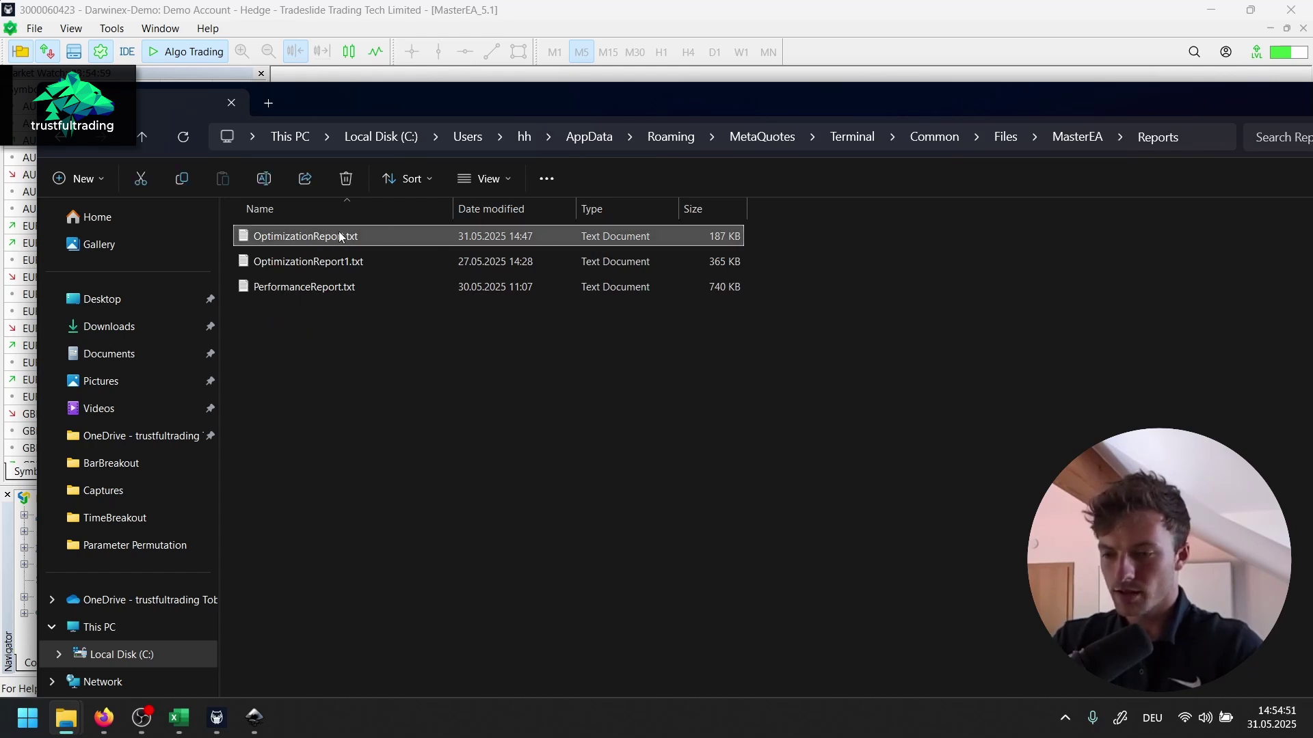
{"action": "double_click", "coordinate": [321, 236]}
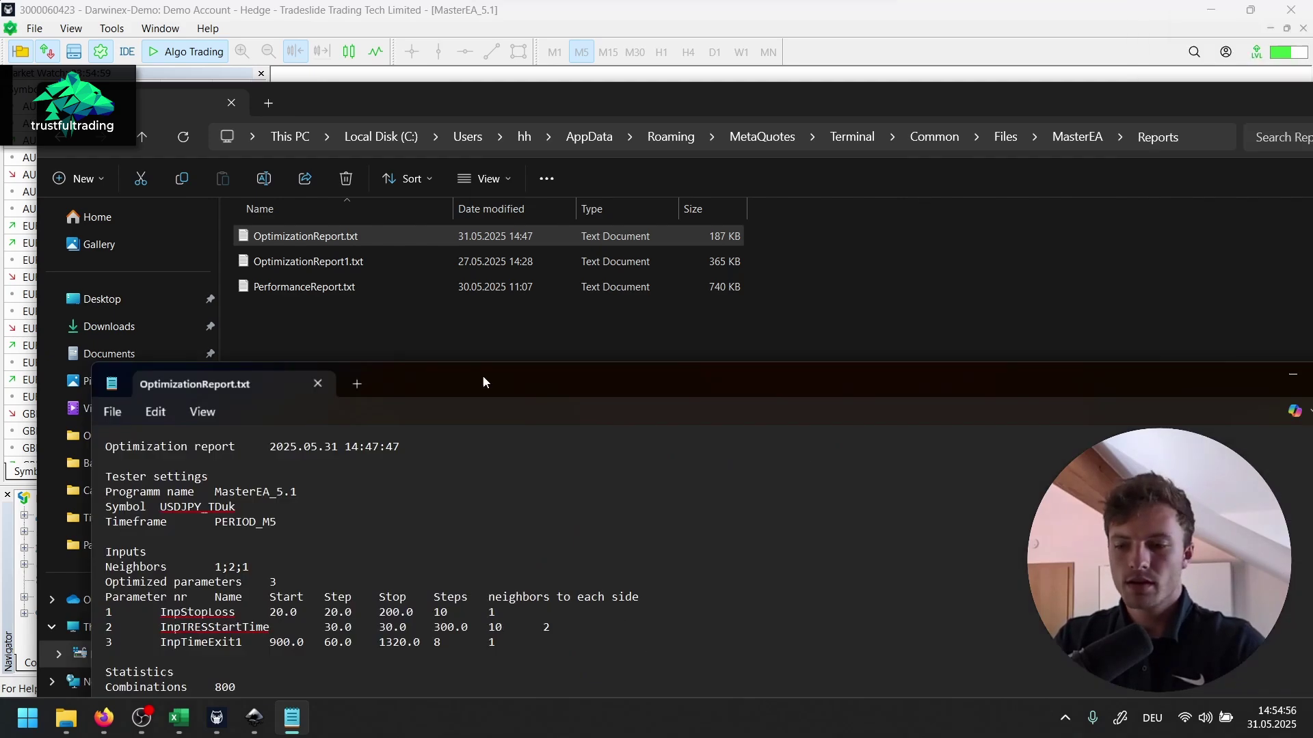
{"action": "left_click_drag", "start_coordinate": [482, 374], "coordinate": [691, 137]}
{"action": "left_click", "coordinate": [686, 385]}
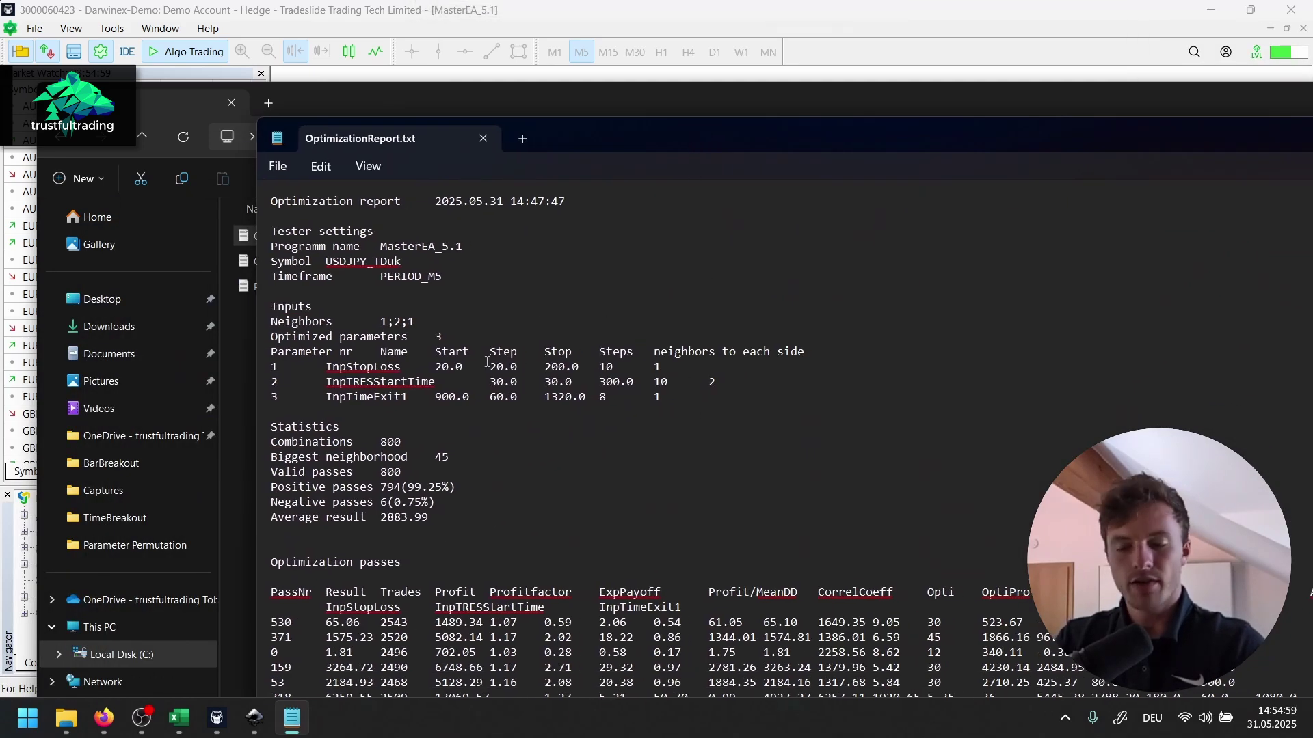
{"action": "key", "text": "ctrl+a"}
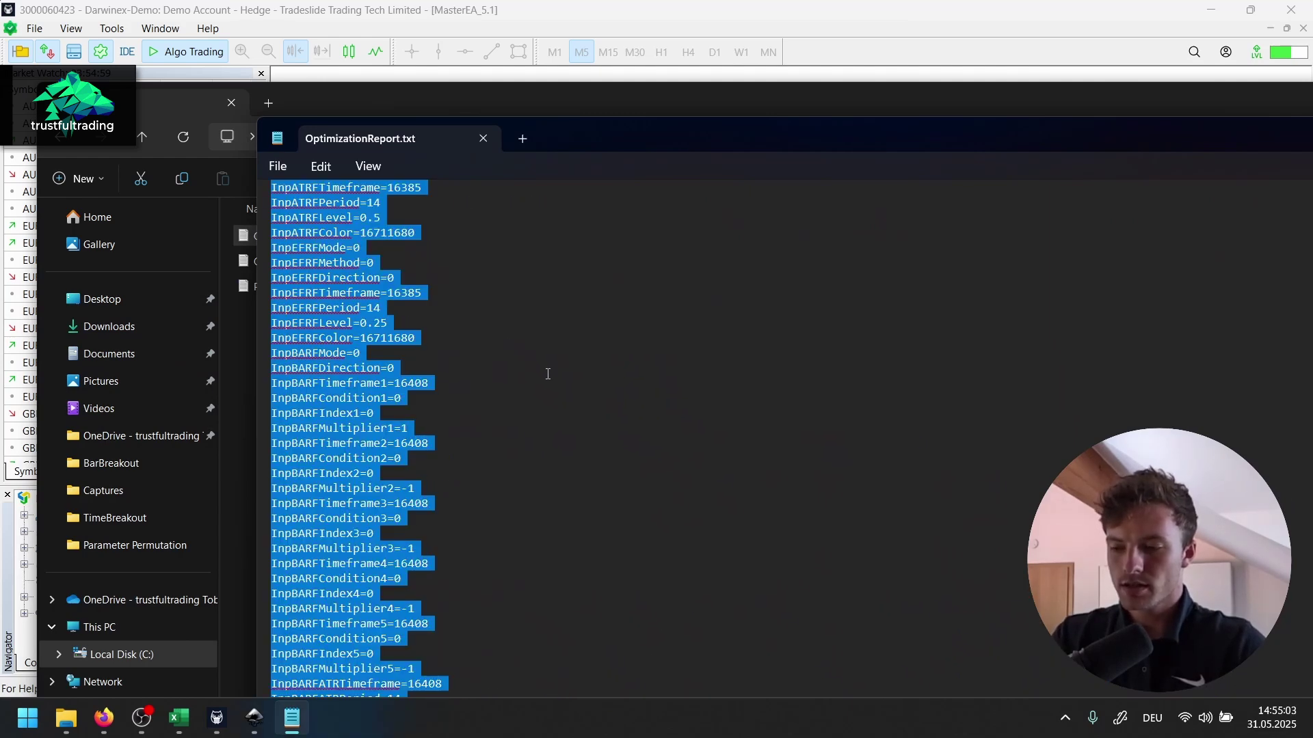
{"action": "left_click_drag", "start_coordinate": [851, 141], "coordinate": [509, 142]}
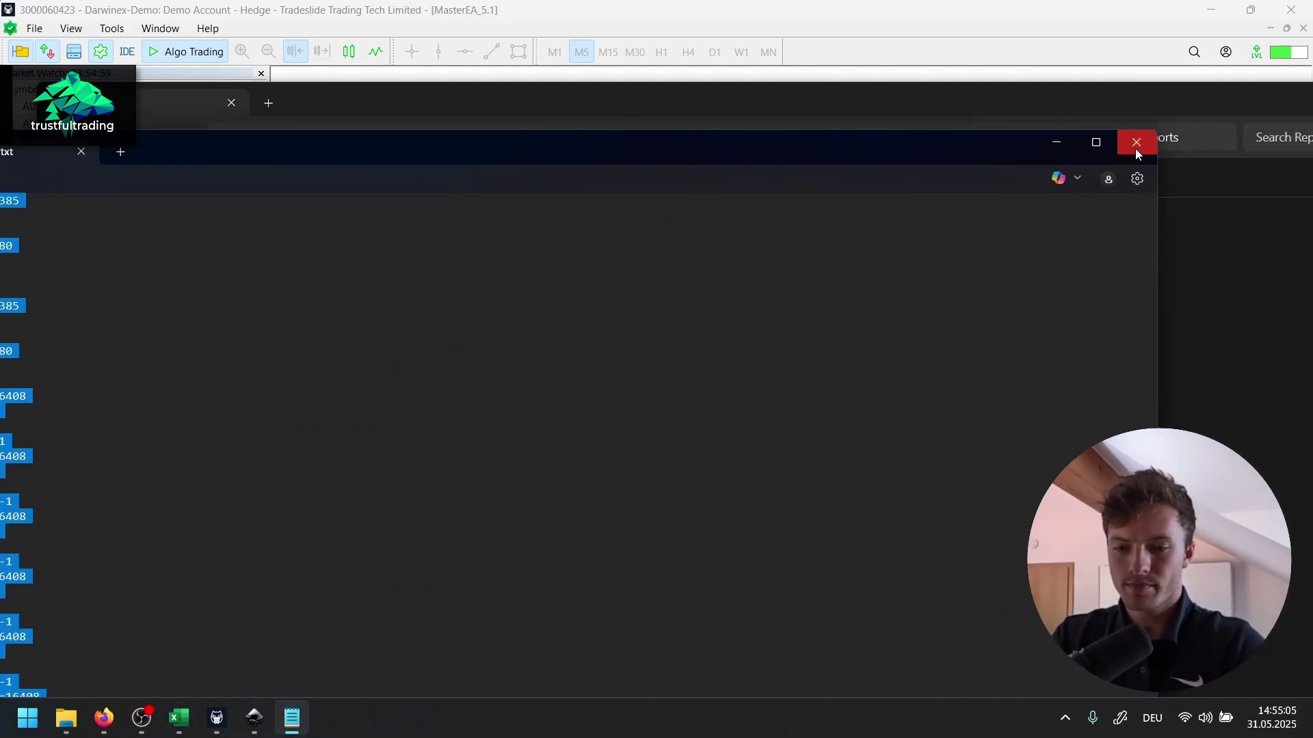
{"action": "left_click", "coordinate": [1134, 145]}
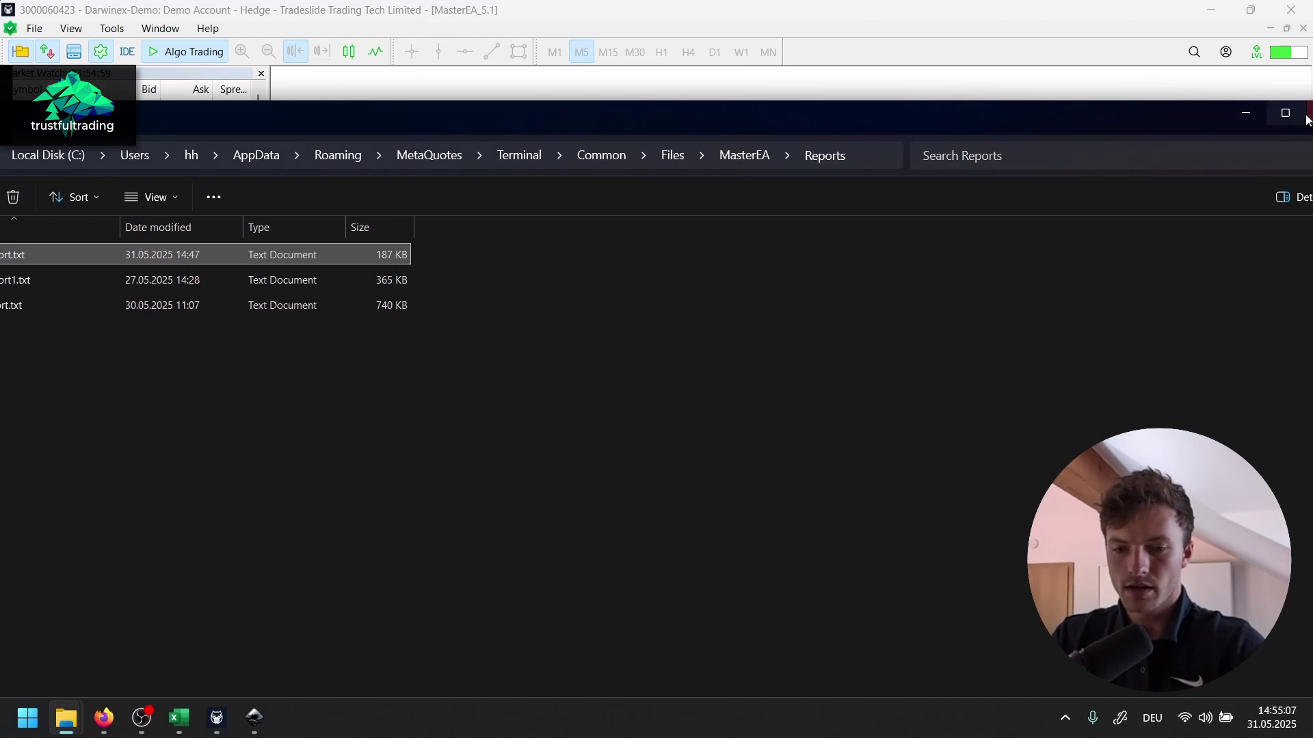
{"action": "double_click", "coordinate": [1307, 113]}
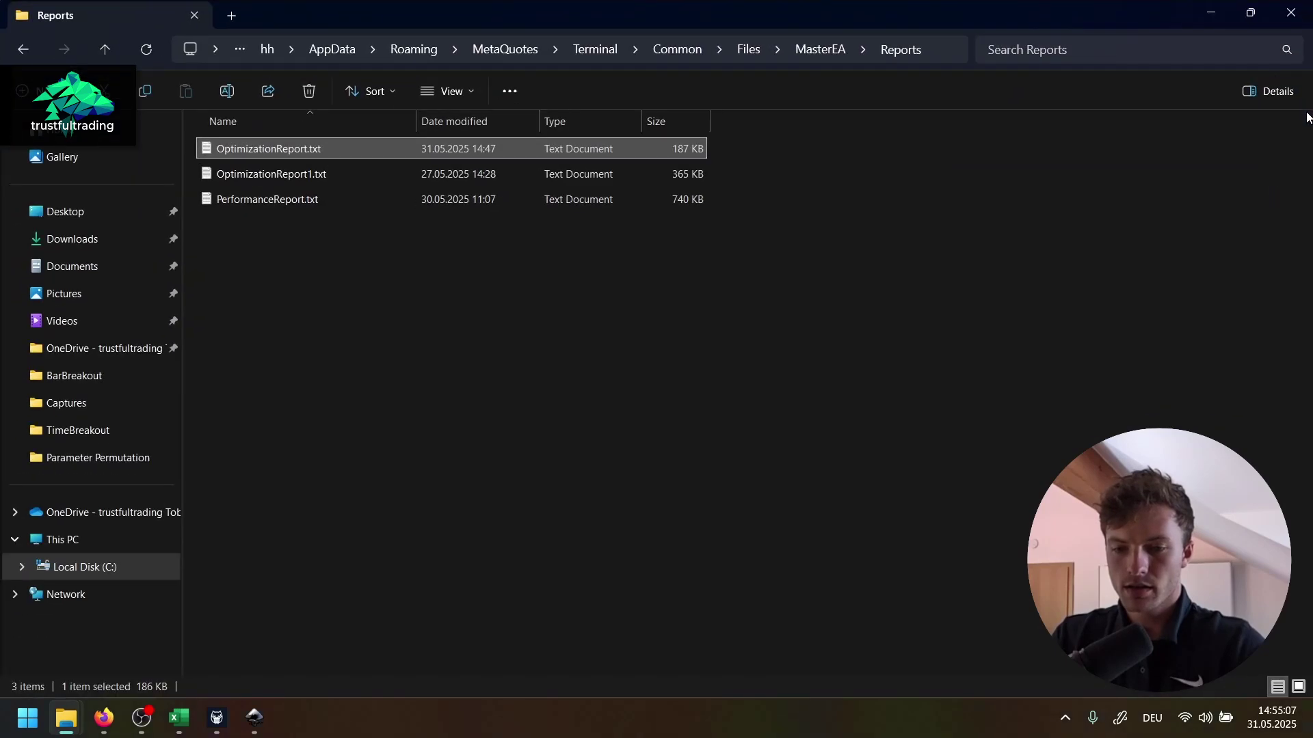
{"action": "left_click", "coordinate": [1291, 13]}
Step: Switch to Excel, paste the report into cell A1 of the blank sheet, and widen columns A and B to fit their contents
{"action": "left_click", "coordinate": [178, 718]}
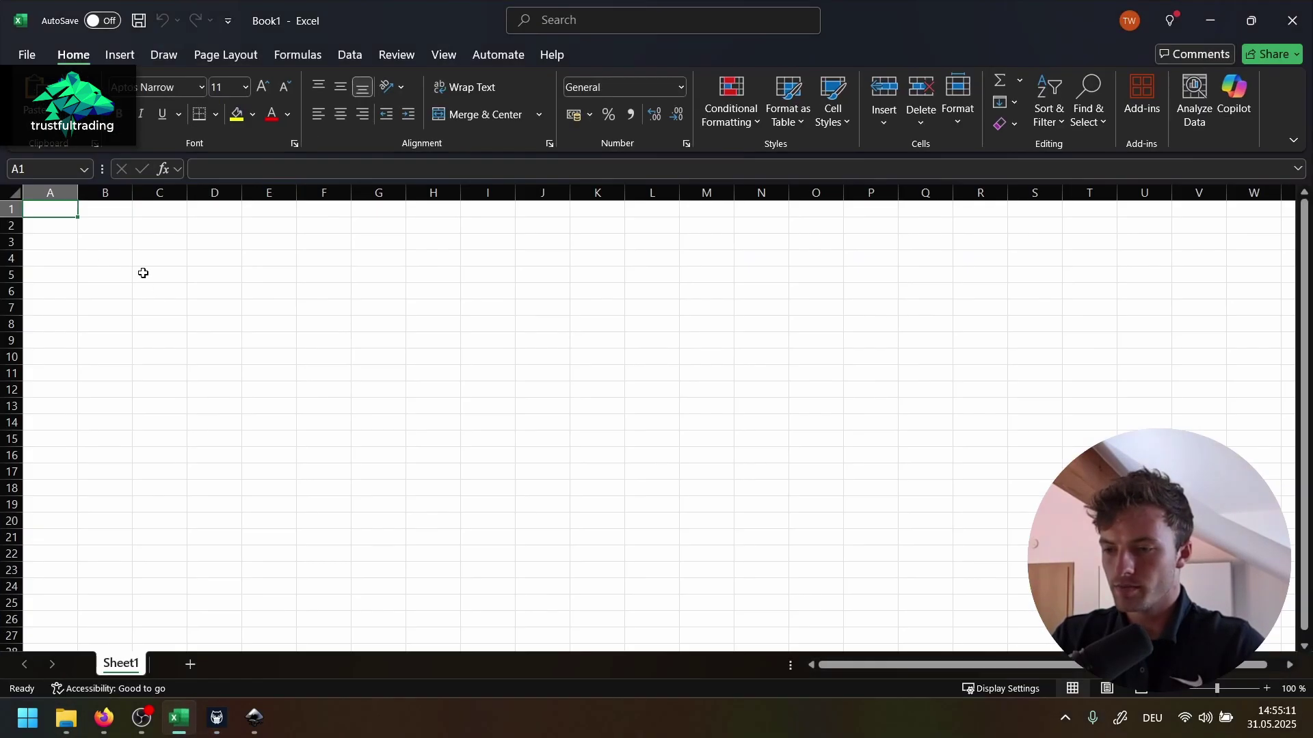
{"action": "key", "text": "ctrl+v"}
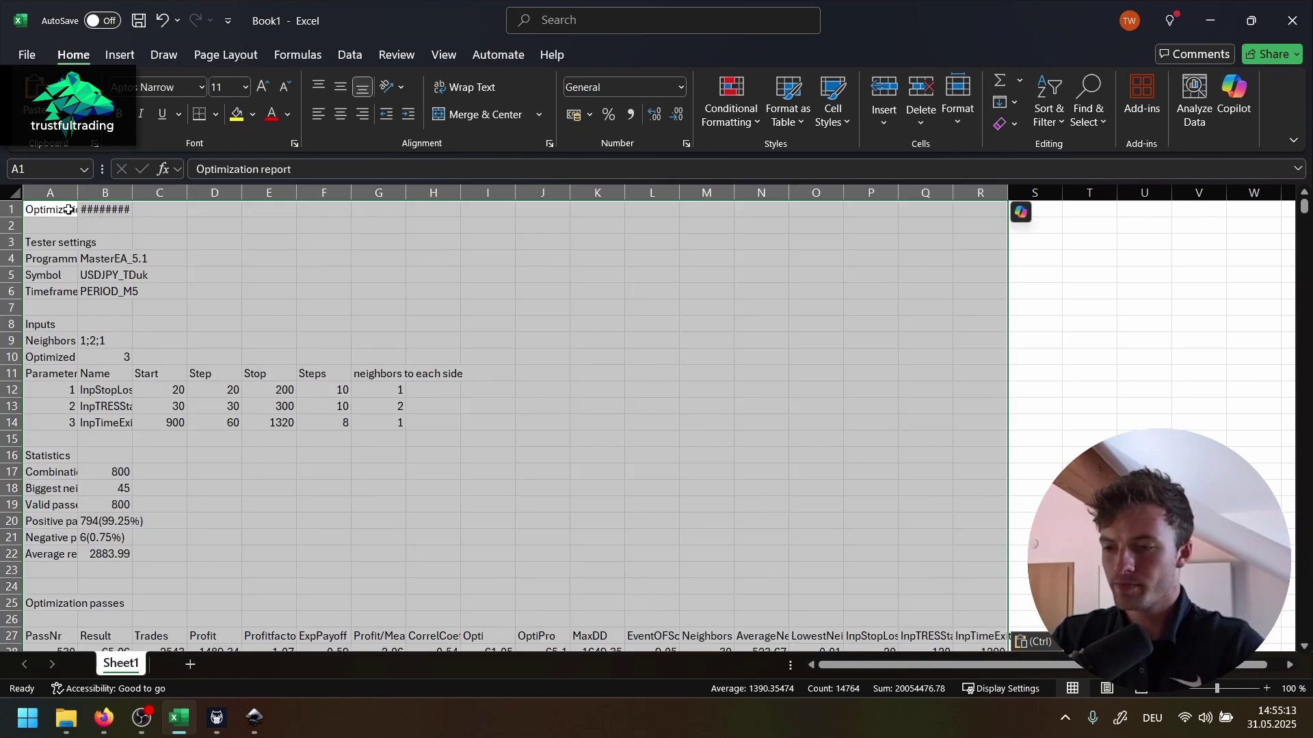
{"action": "left_click_drag", "start_coordinate": [76, 192], "coordinate": [329, 193]}
{"action": "left_click", "coordinate": [260, 225]}
{"action": "left_click", "coordinate": [413, 290]}
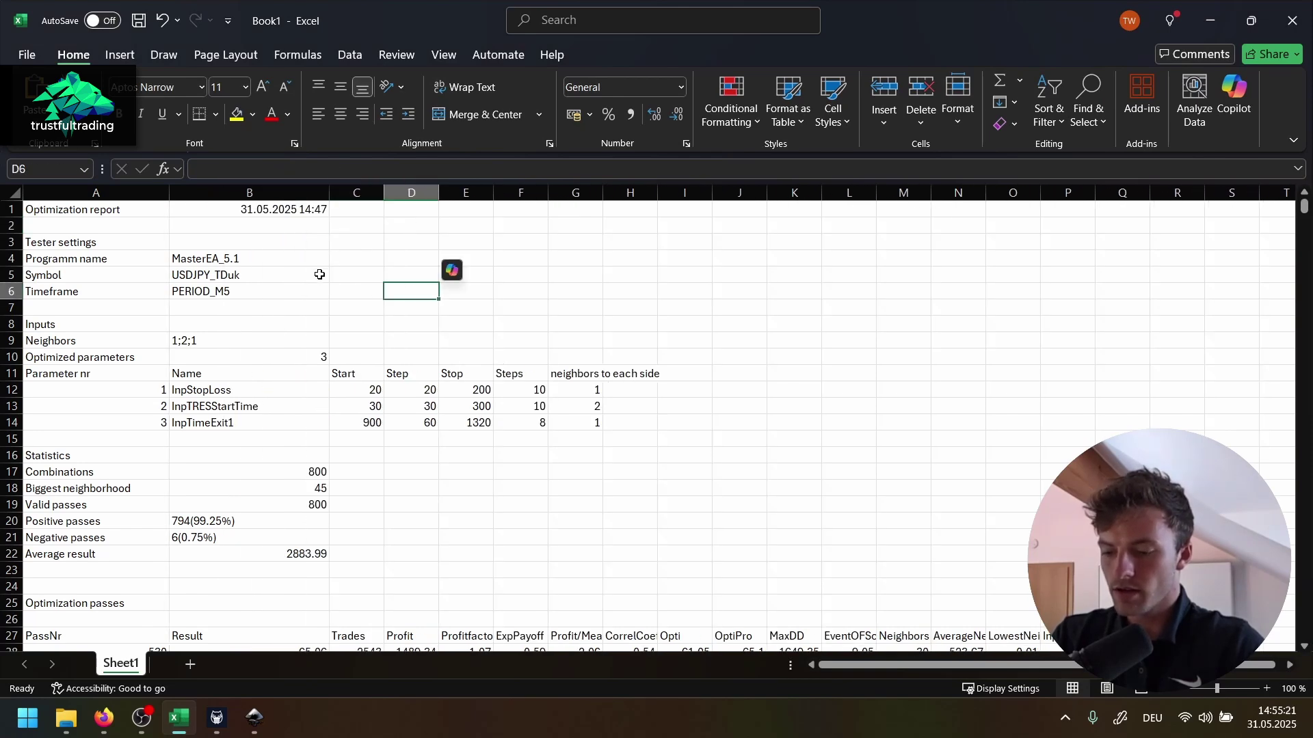
Step: Left-align all cells of the sheet
{"action": "key", "text": "ctrl+a"}
{"action": "left_click", "coordinate": [318, 114]}
{"action": "left_click", "coordinate": [356, 257]}
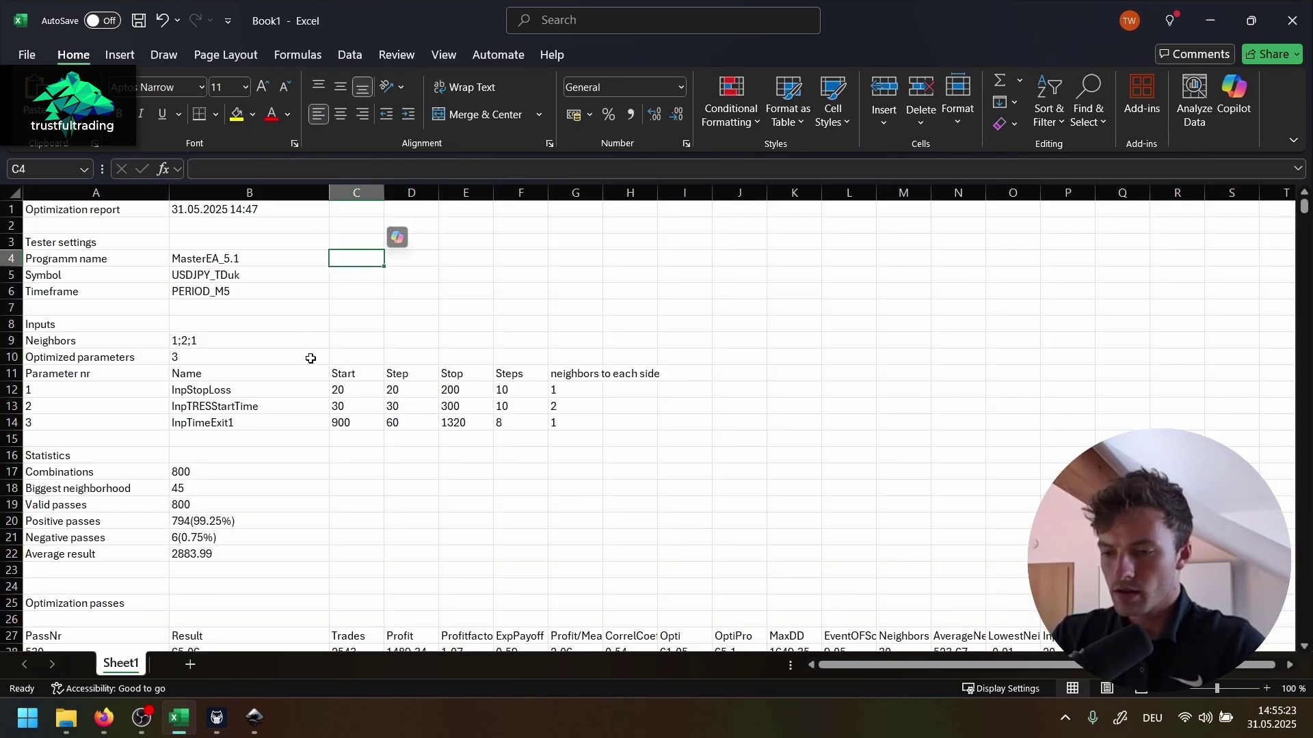
Step: Convert the optimization passes data, with its header in row 27, into a table
{"action": "scroll", "coordinate": [358, 296], "scroll_direction": "down", "scroll_amount": 5}
{"action": "left_click", "coordinate": [521, 472]}
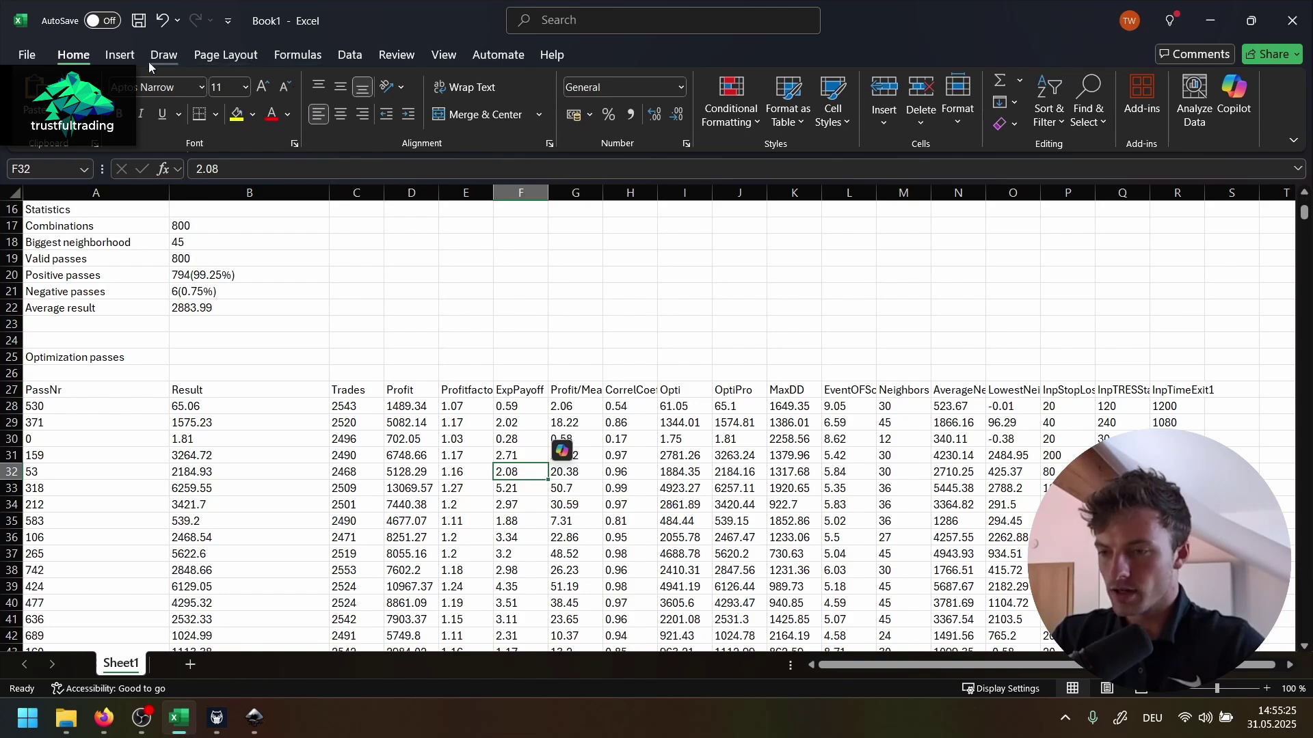
{"action": "left_click", "coordinate": [126, 56]}
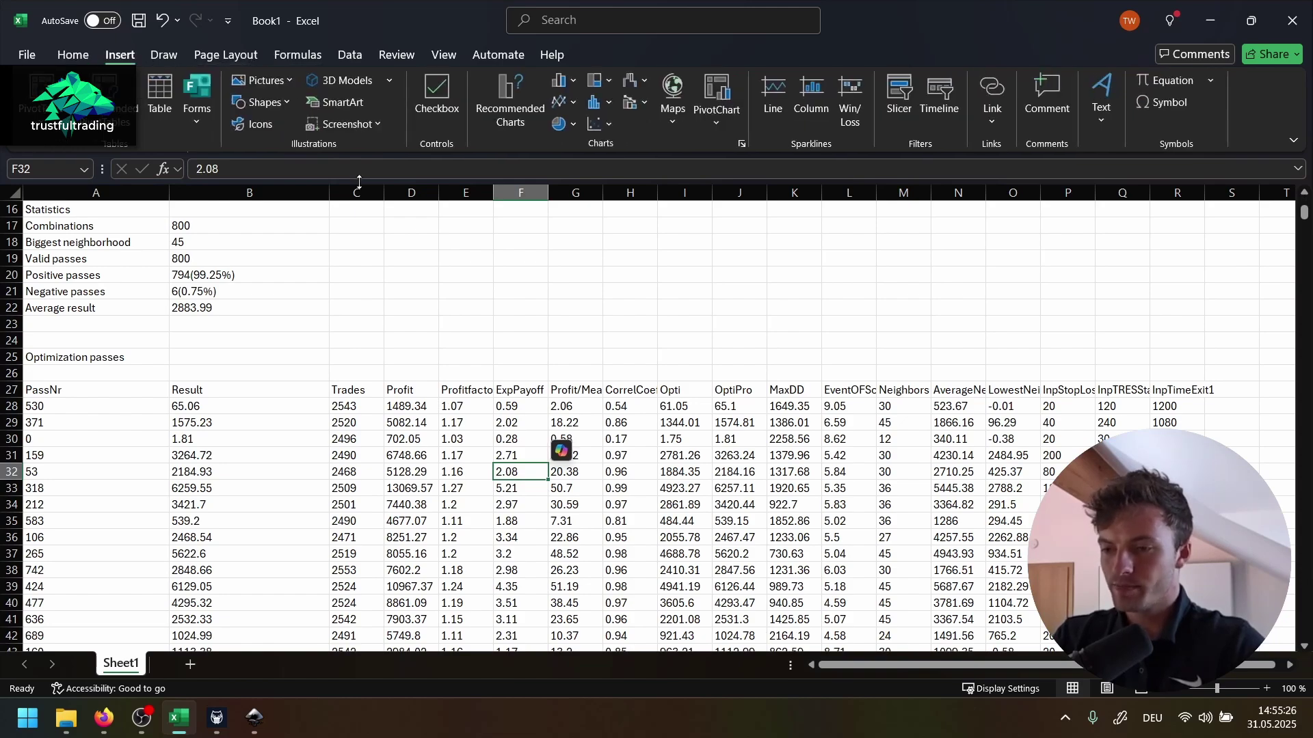
{"action": "left_click", "coordinate": [159, 95]}
{"action": "left_click", "coordinate": [1108, 680]}
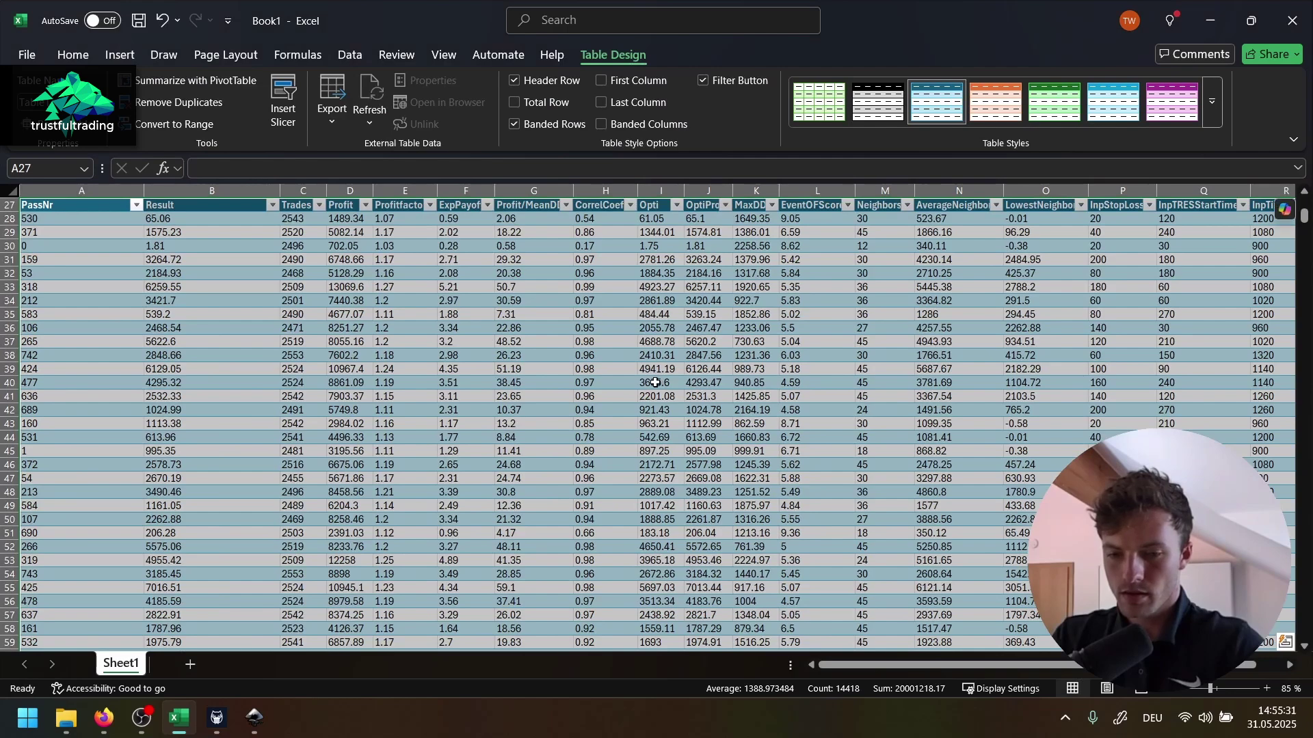
Step: Examine the optimized parameters in the Inputs section: names, start, step, stop, number of steps and neighbors to each side
{"action": "scroll", "coordinate": [657, 384], "scroll_direction": "down", "scroll_amount": 1, "text": "ctrl"}
{"action": "scroll", "coordinate": [653, 382], "scroll_direction": "up", "scroll_amount": 6}
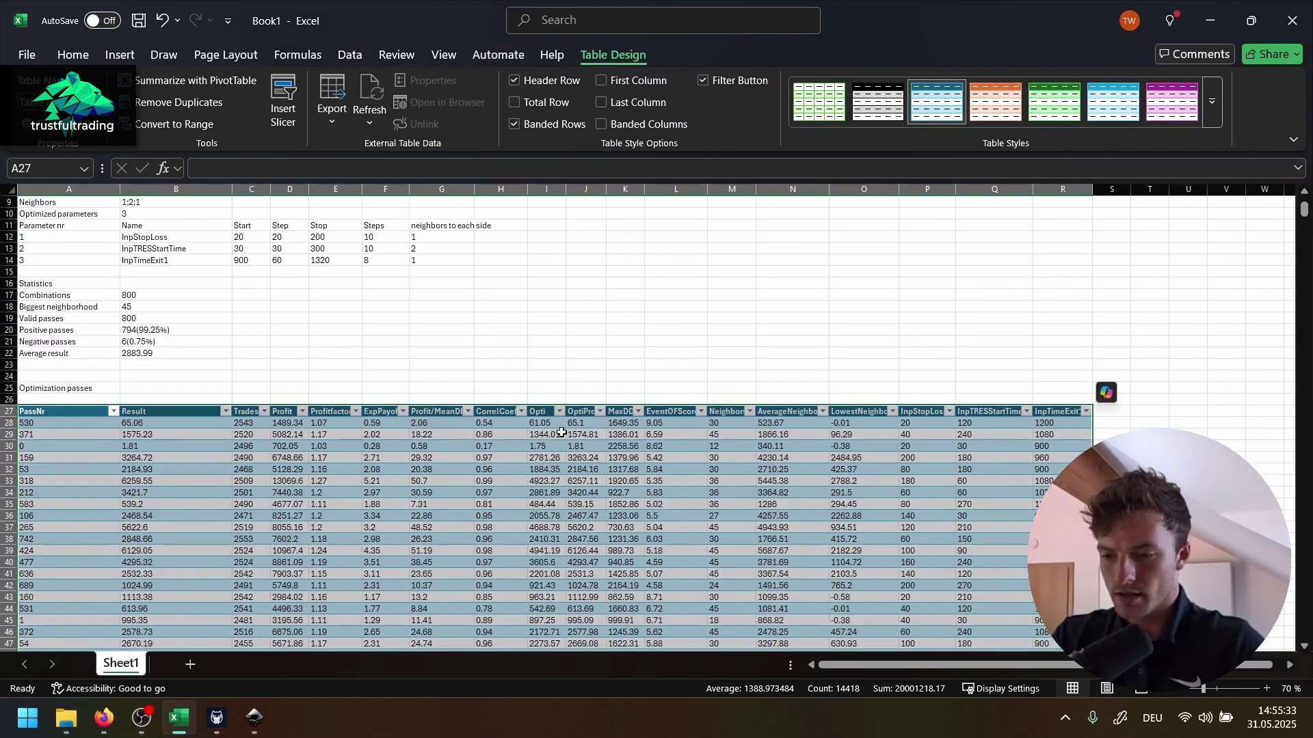
{"action": "scroll", "coordinate": [238, 338], "scroll_direction": "up", "scroll_amount": 3}
{"action": "scroll", "coordinate": [237, 293], "scroll_direction": "up", "scroll_amount": 2, "text": "ctrl"}
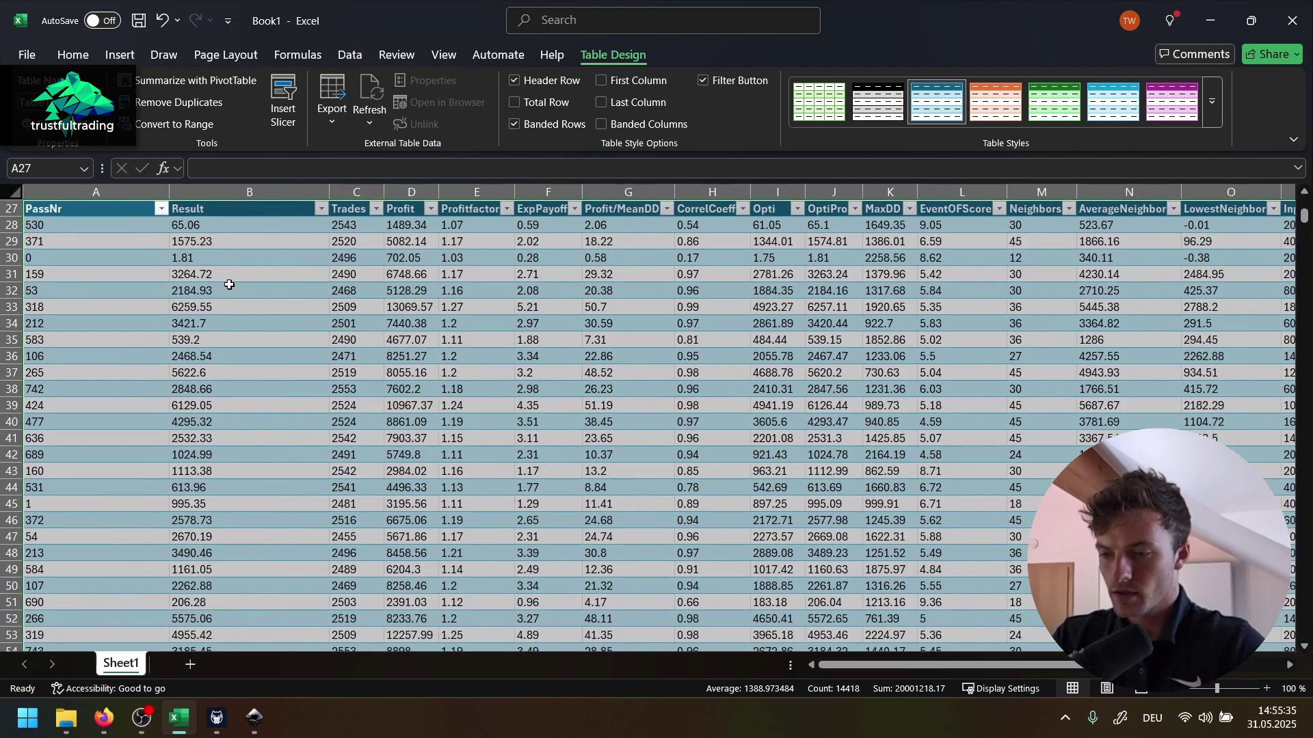
{"action": "scroll", "coordinate": [299, 346], "scroll_direction": "up", "scroll_amount": 9}
{"action": "left_click", "coordinate": [409, 308]}
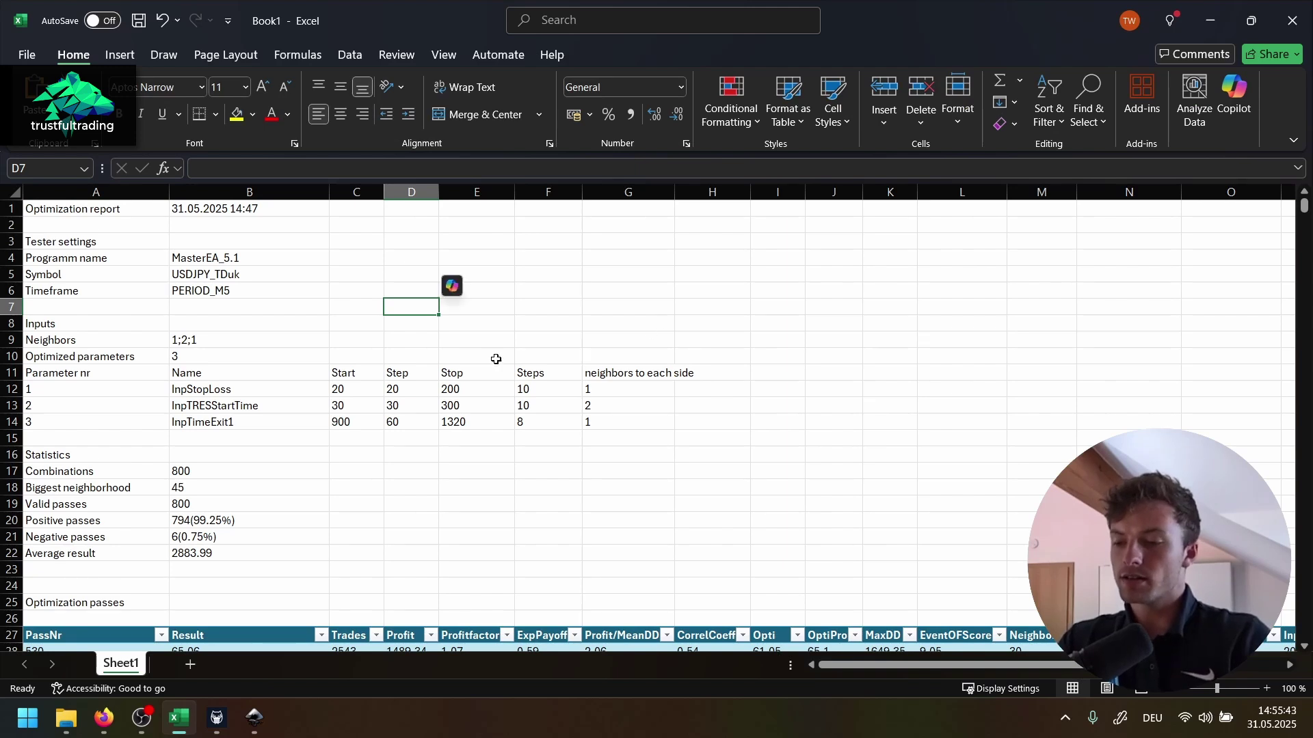
{"action": "left_click", "coordinate": [349, 375]}
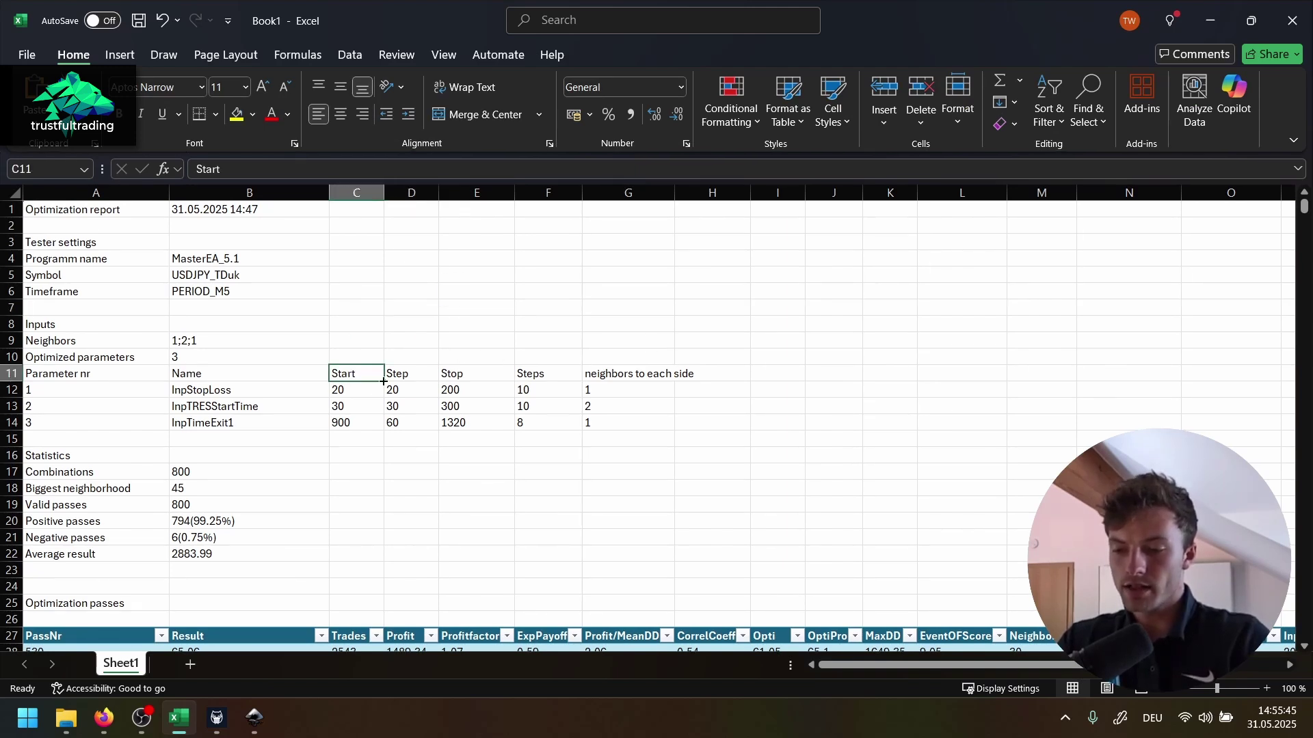
{"action": "left_click", "coordinate": [407, 376]}
{"action": "scroll", "coordinate": [446, 387], "scroll_direction": "up", "scroll_amount": 1, "text": "ctrl"}
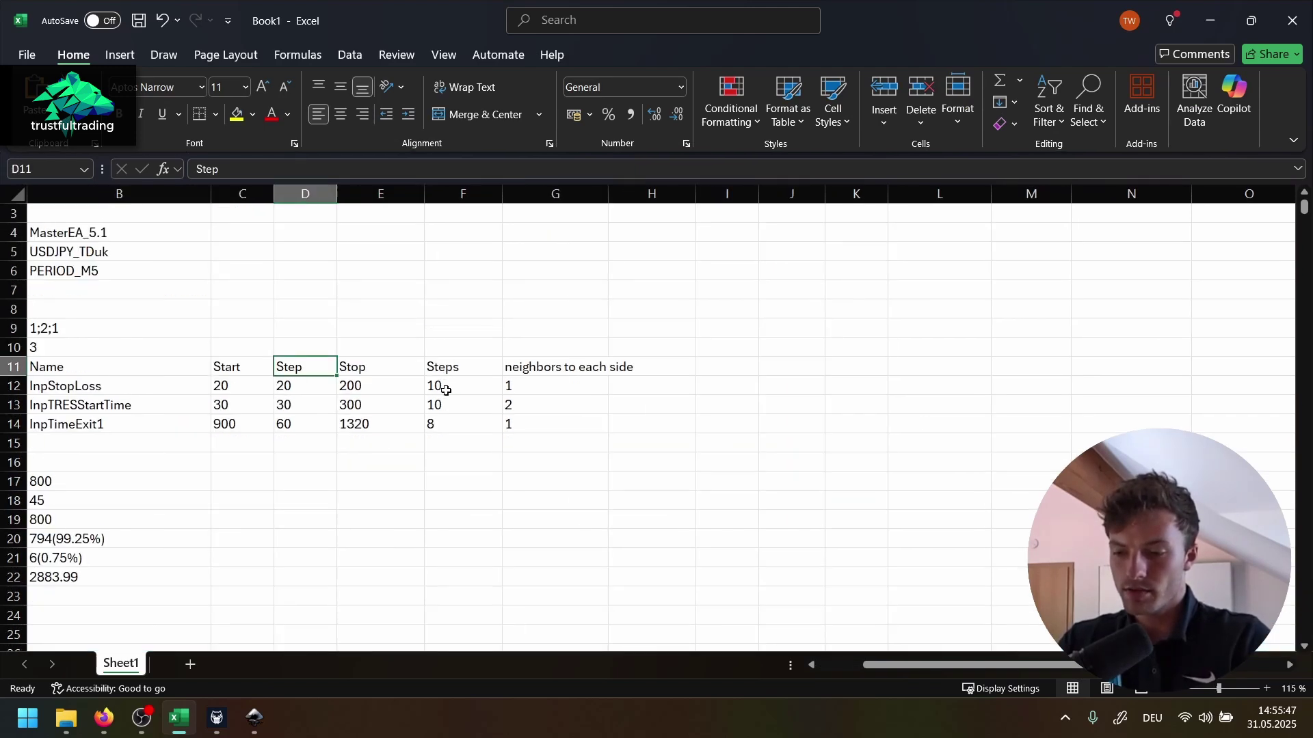
{"action": "left_click_drag", "start_coordinate": [896, 661], "coordinate": [855, 662]}
{"action": "left_click", "coordinate": [551, 386]}
{"action": "left_click", "coordinate": [620, 386]}
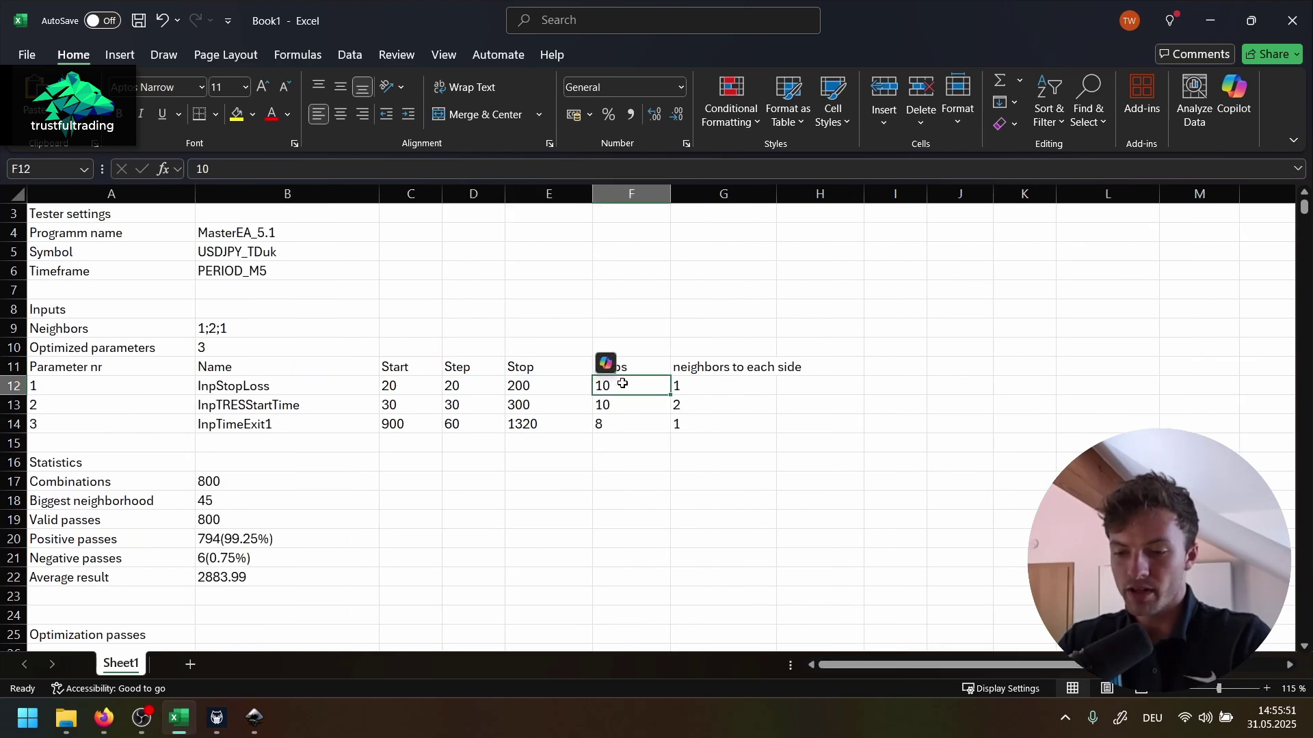
{"action": "left_click", "coordinate": [637, 404]}
{"action": "left_click", "coordinate": [635, 432]}
{"action": "left_click", "coordinate": [736, 407]}
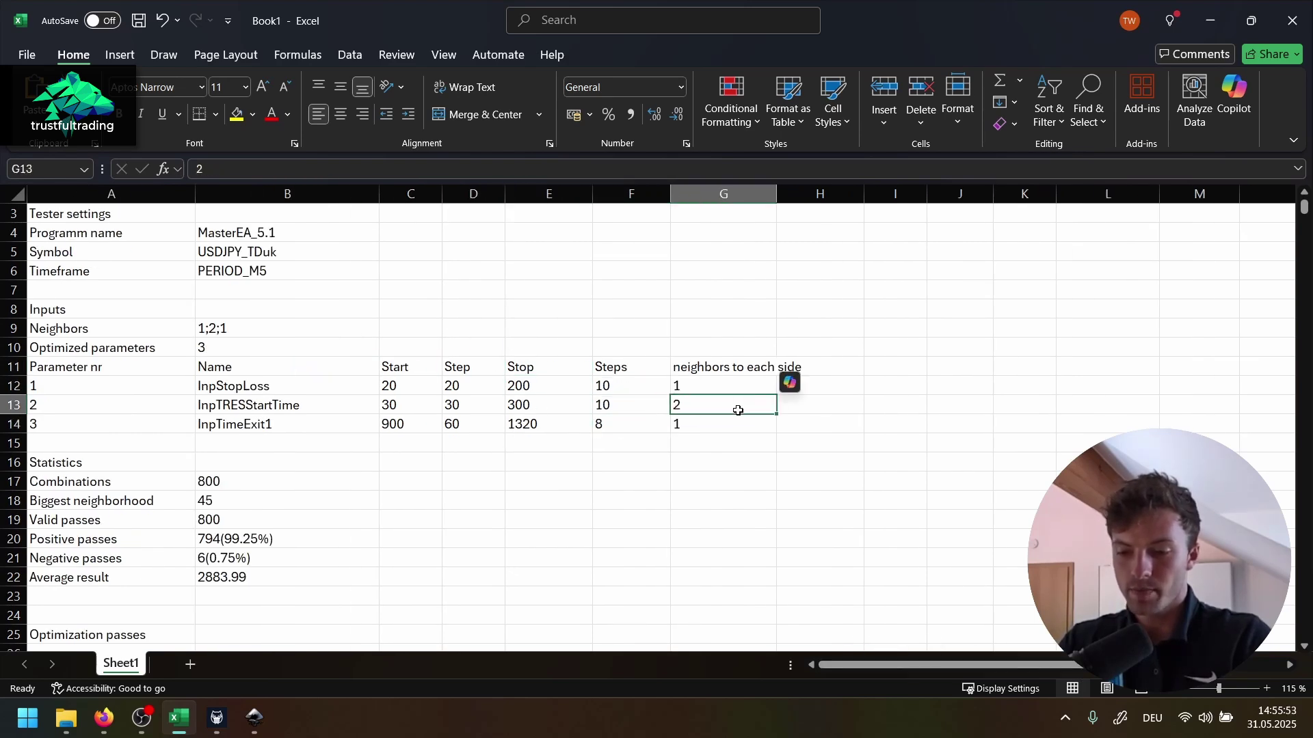
{"action": "left_click", "coordinate": [740, 369]}
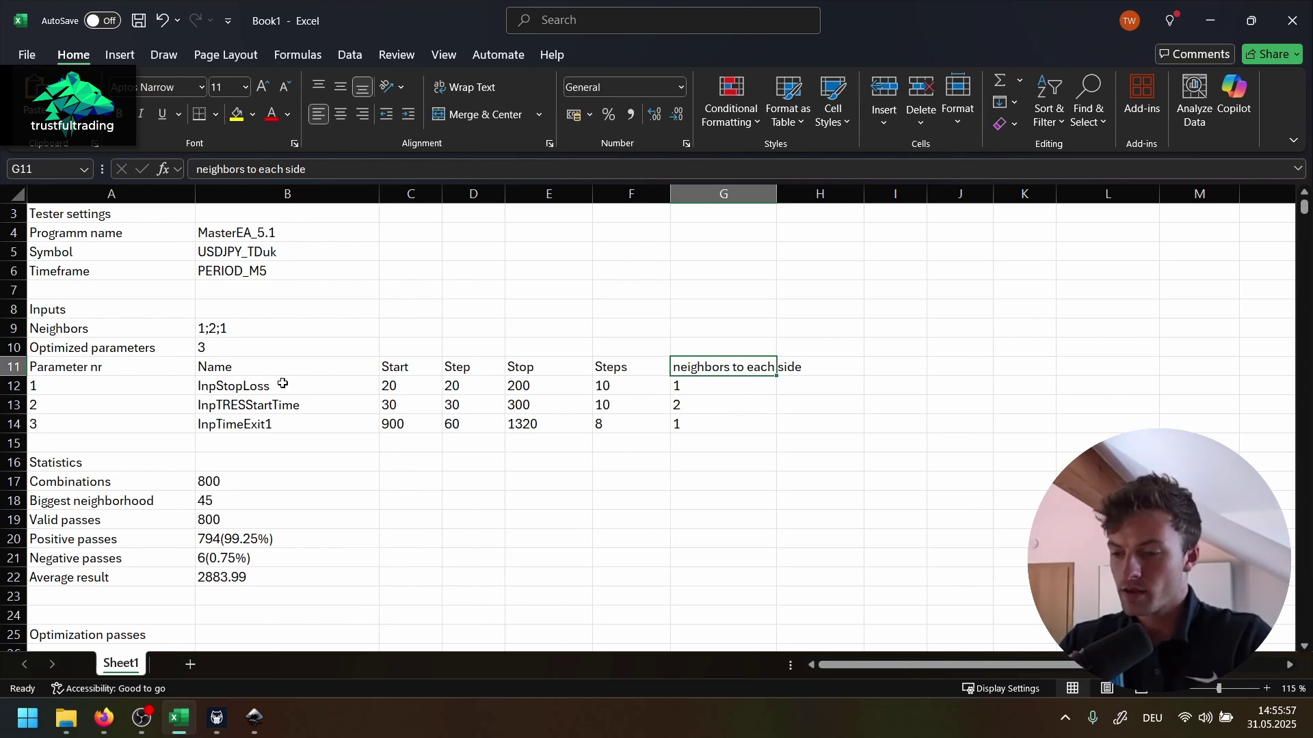
{"action": "left_click", "coordinate": [241, 385]}
{"action": "left_click", "coordinate": [239, 407]}
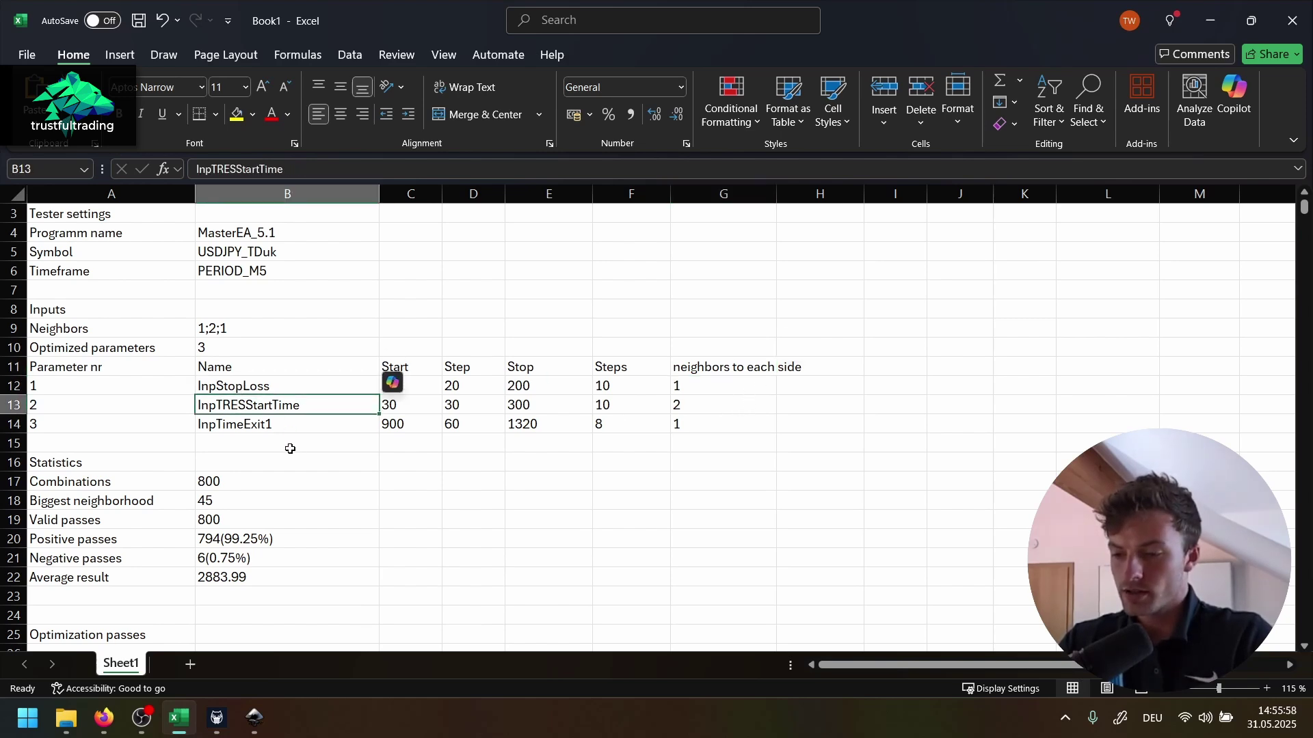
{"action": "left_click", "coordinate": [260, 425]}
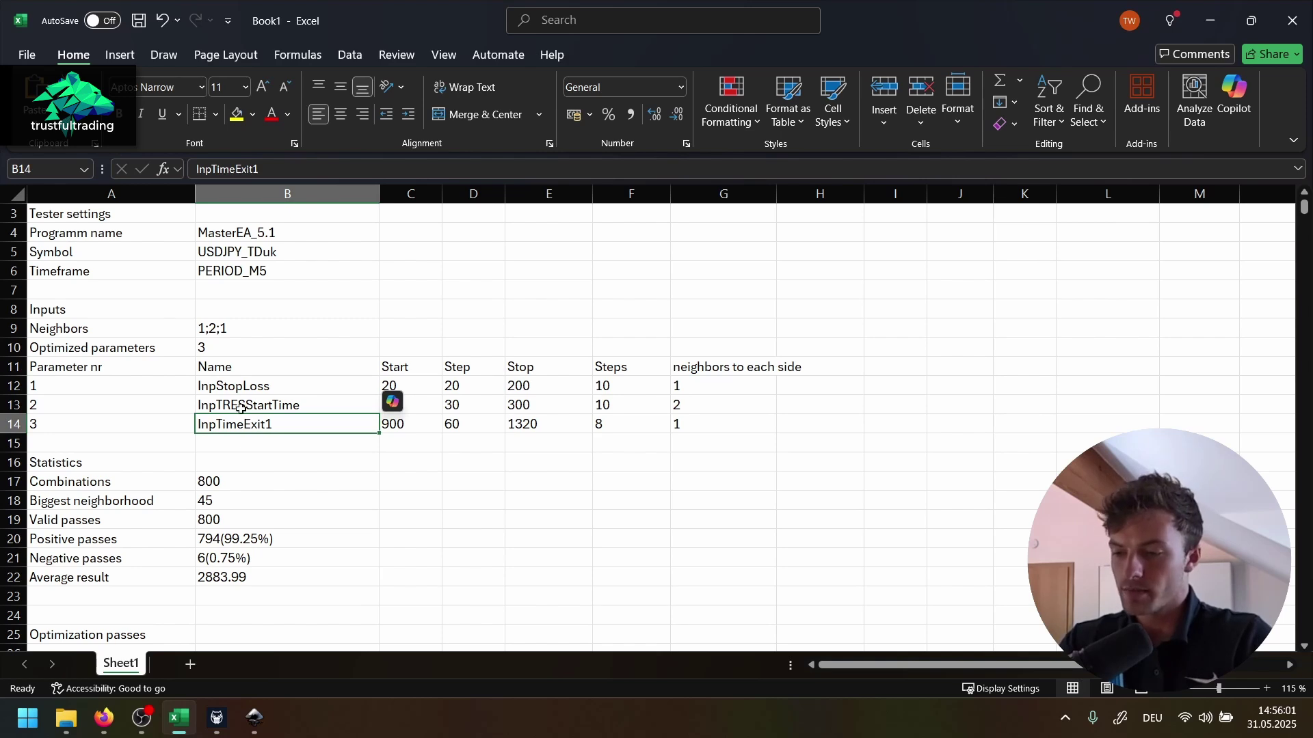
Step: Examine the Statistics section from combinations and biggest neighborhood to average result, relating it to the InpStopLoss range
{"action": "scroll", "coordinate": [149, 369], "scroll_direction": "down", "scroll_amount": 1}
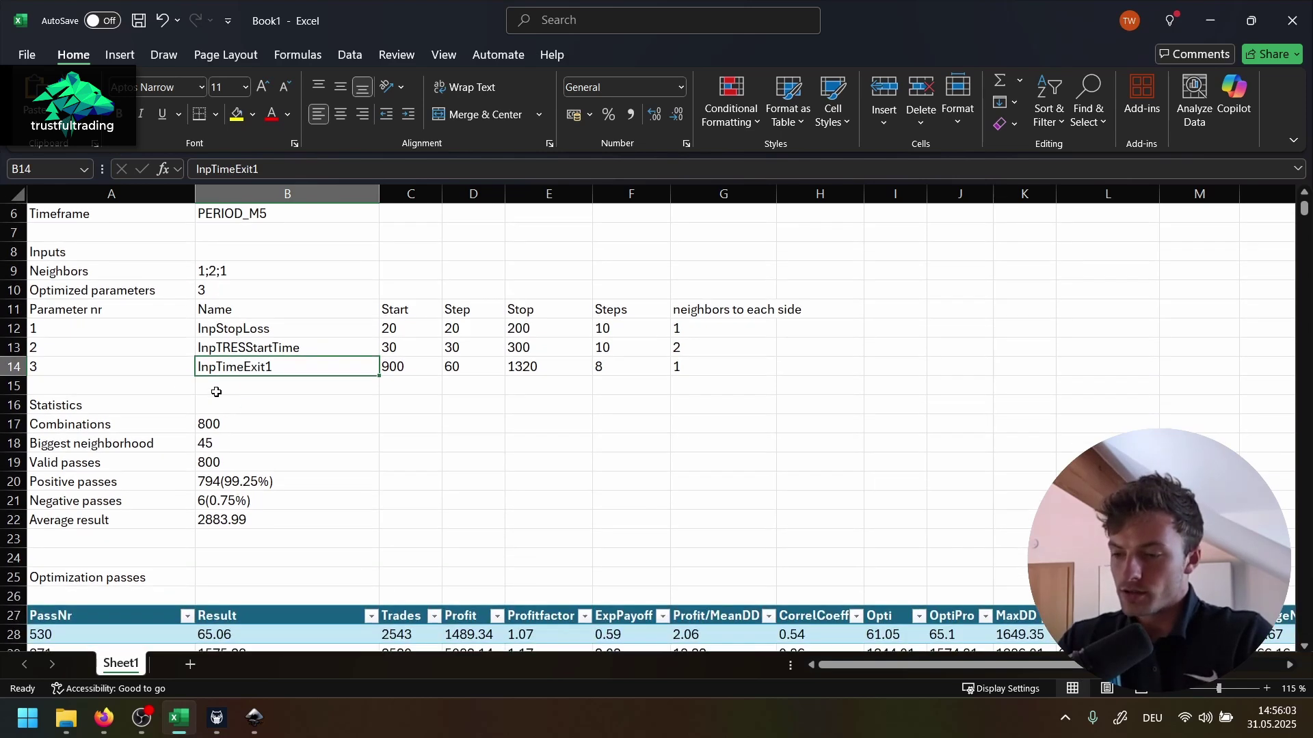
{"action": "left_click", "coordinate": [225, 430]}
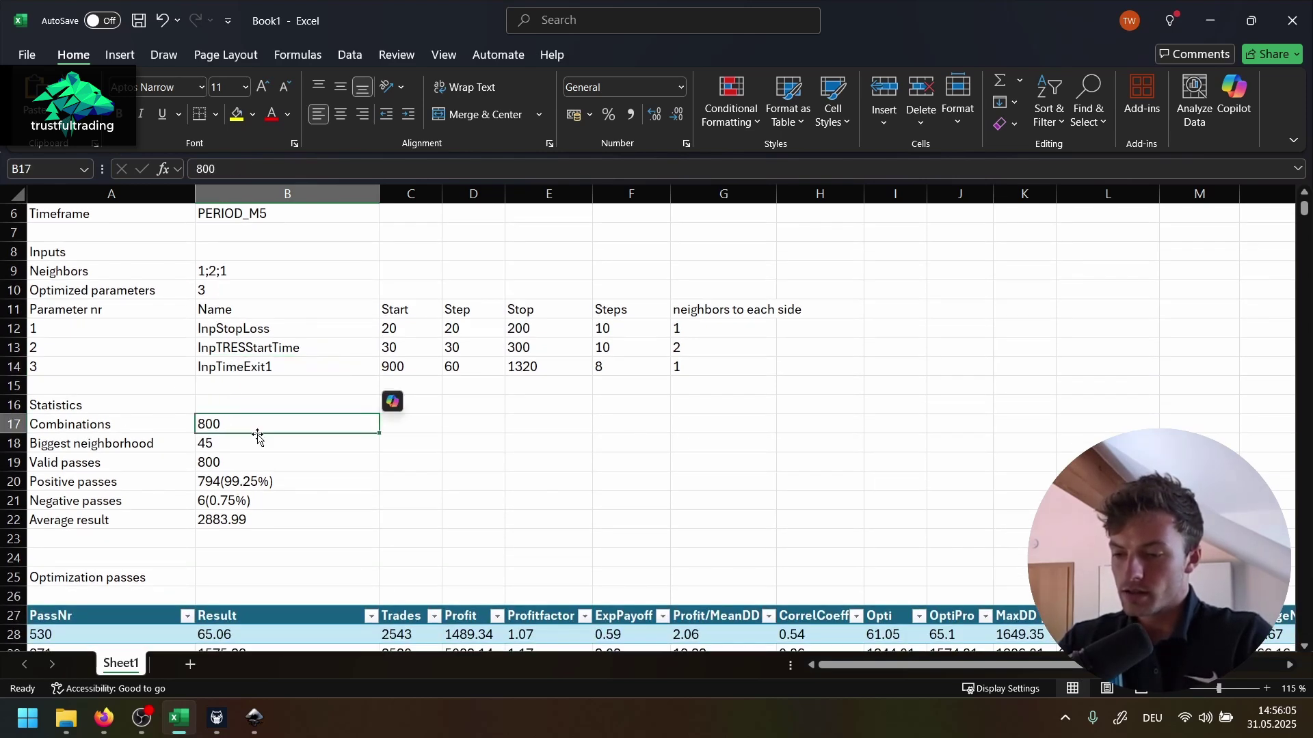
{"action": "left_click", "coordinate": [233, 443]}
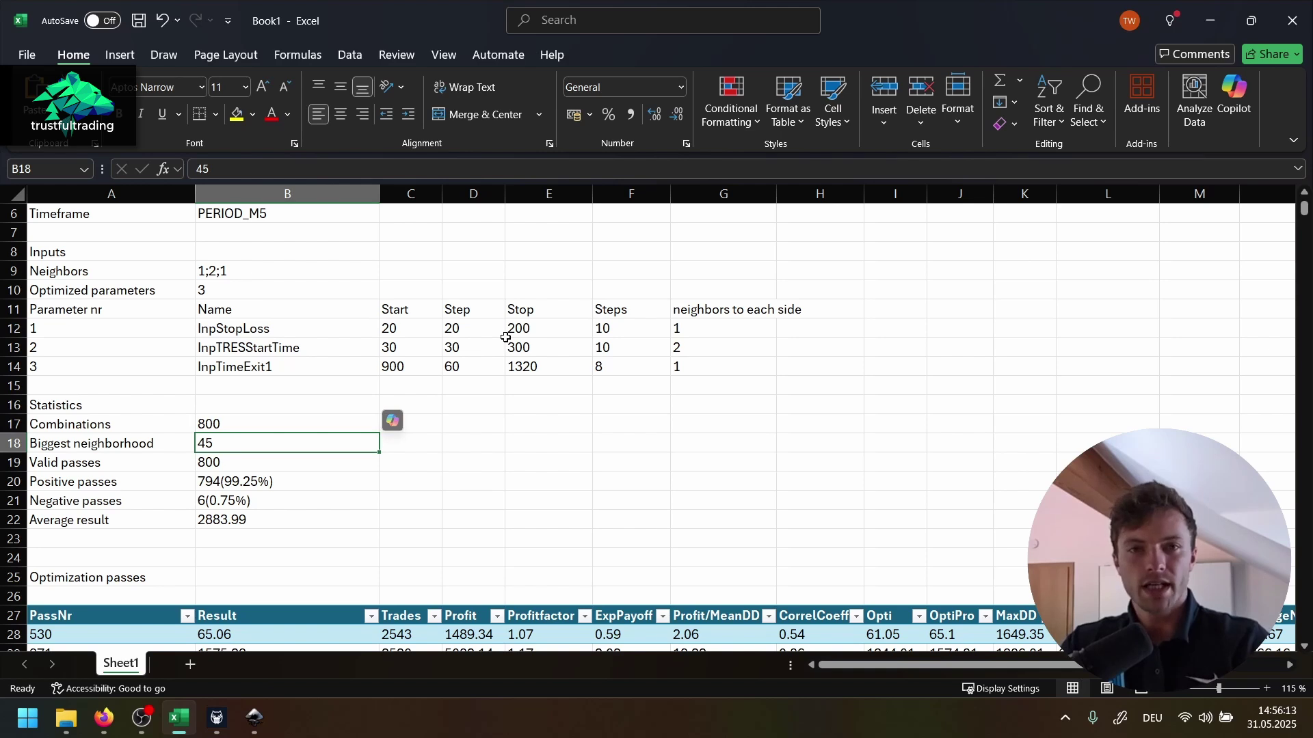
{"action": "key", "text": "Up"}
{"action": "key", "text": "Up"}
{"action": "key", "text": "Up"}
{"action": "key", "text": "Up"}
{"action": "key", "text": "Up"}
{"action": "key", "text": "Up"}
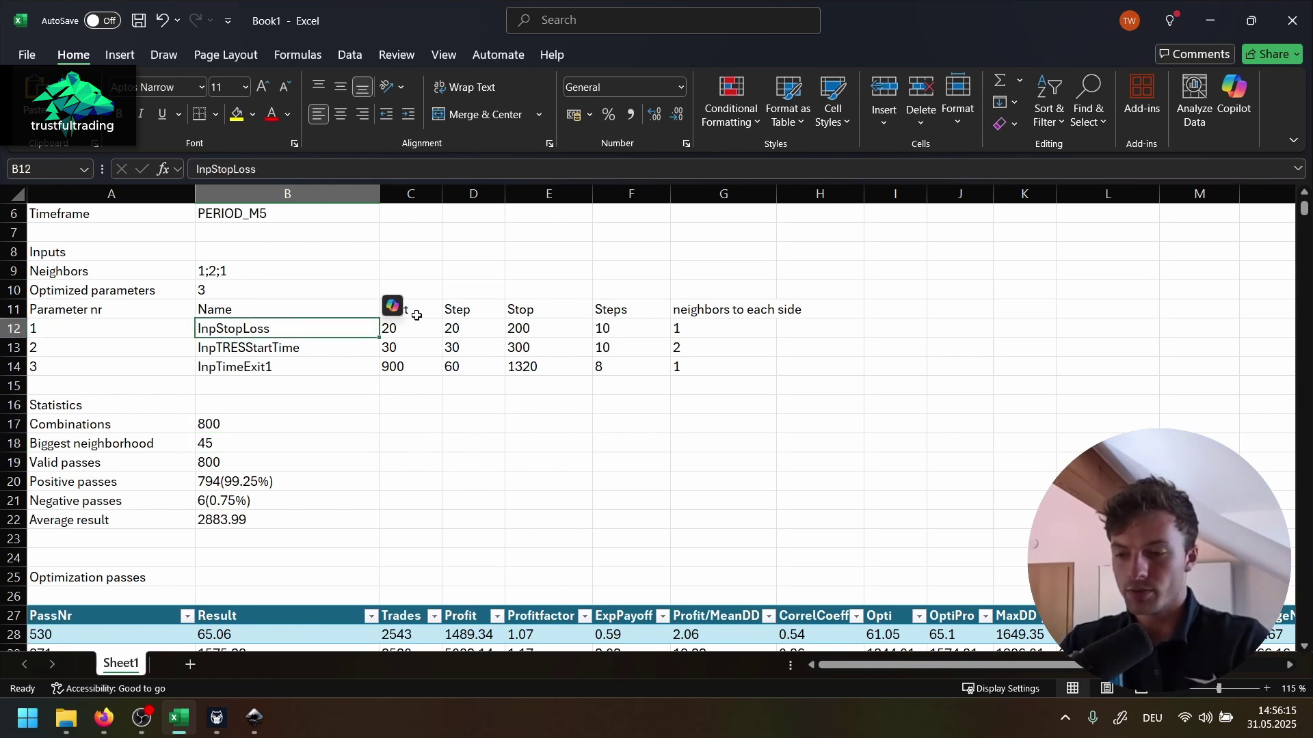
{"action": "left_click", "coordinate": [408, 324]}
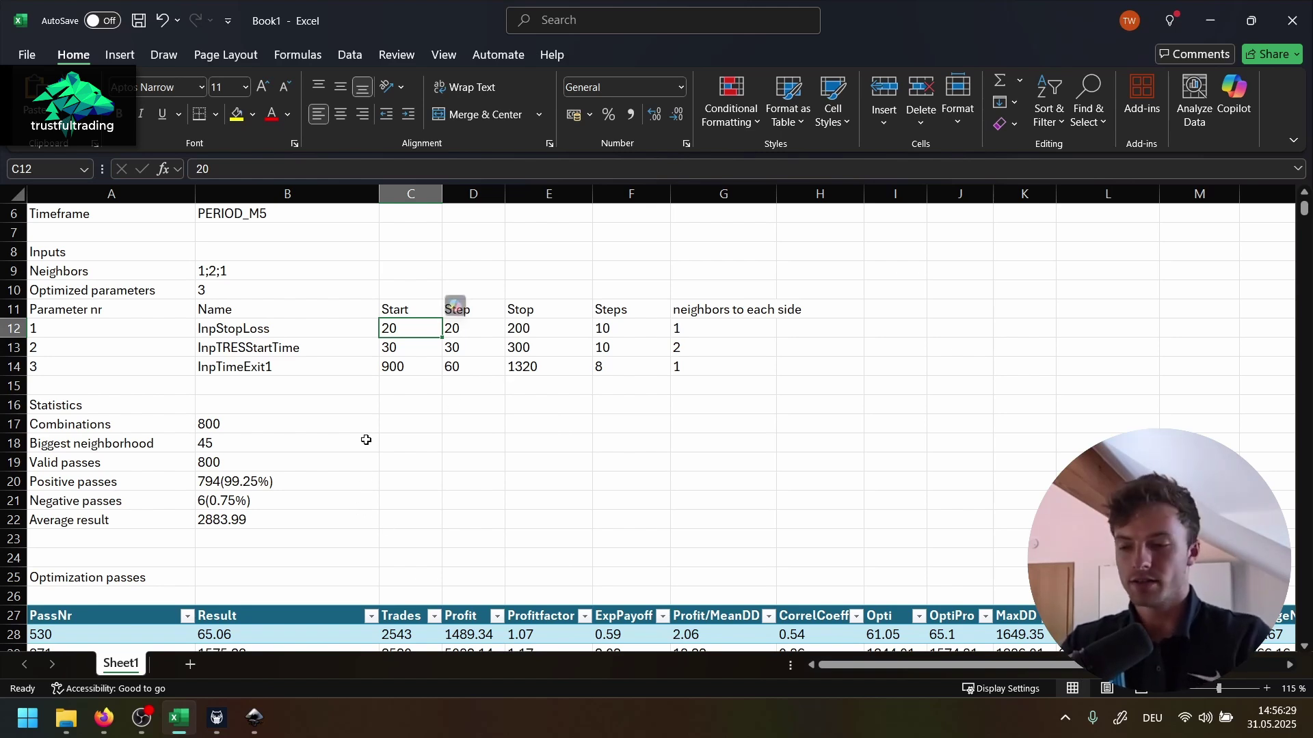
{"action": "left_click", "coordinate": [219, 469]}
{"action": "left_click", "coordinate": [225, 482]}
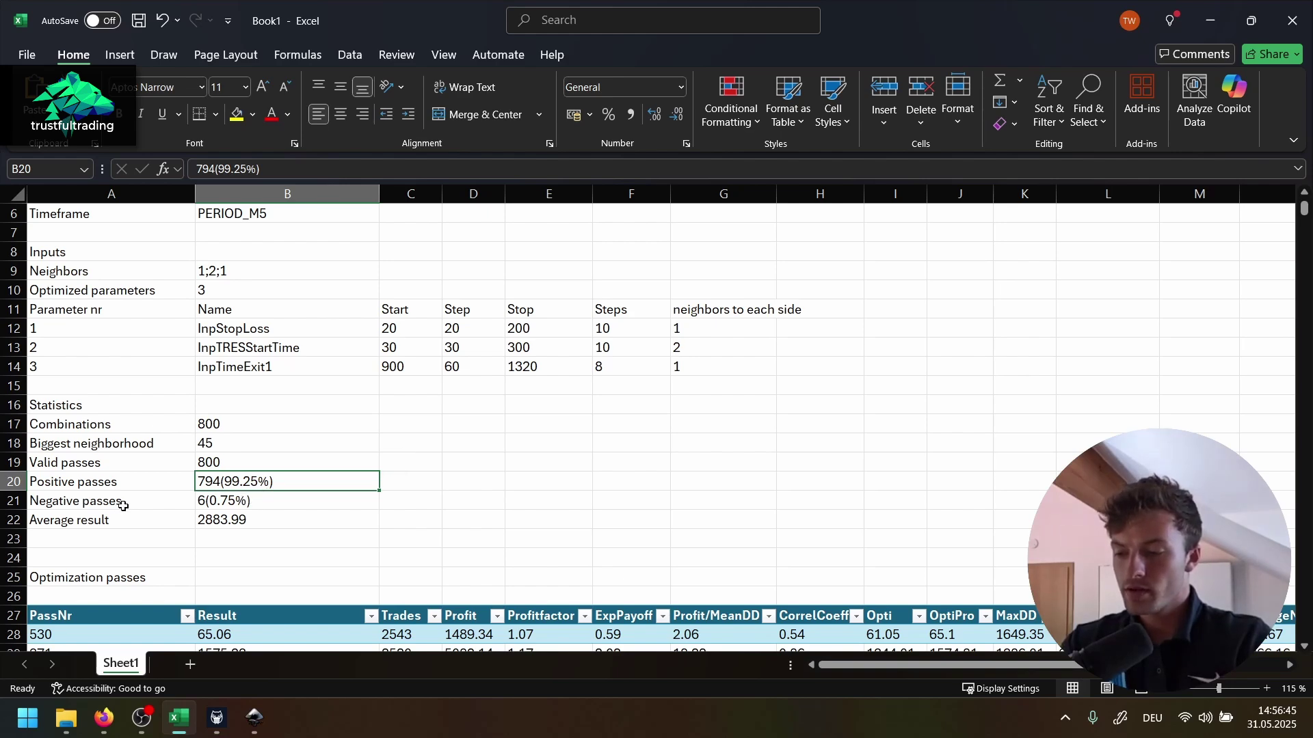
{"action": "left_click", "coordinate": [289, 518]}
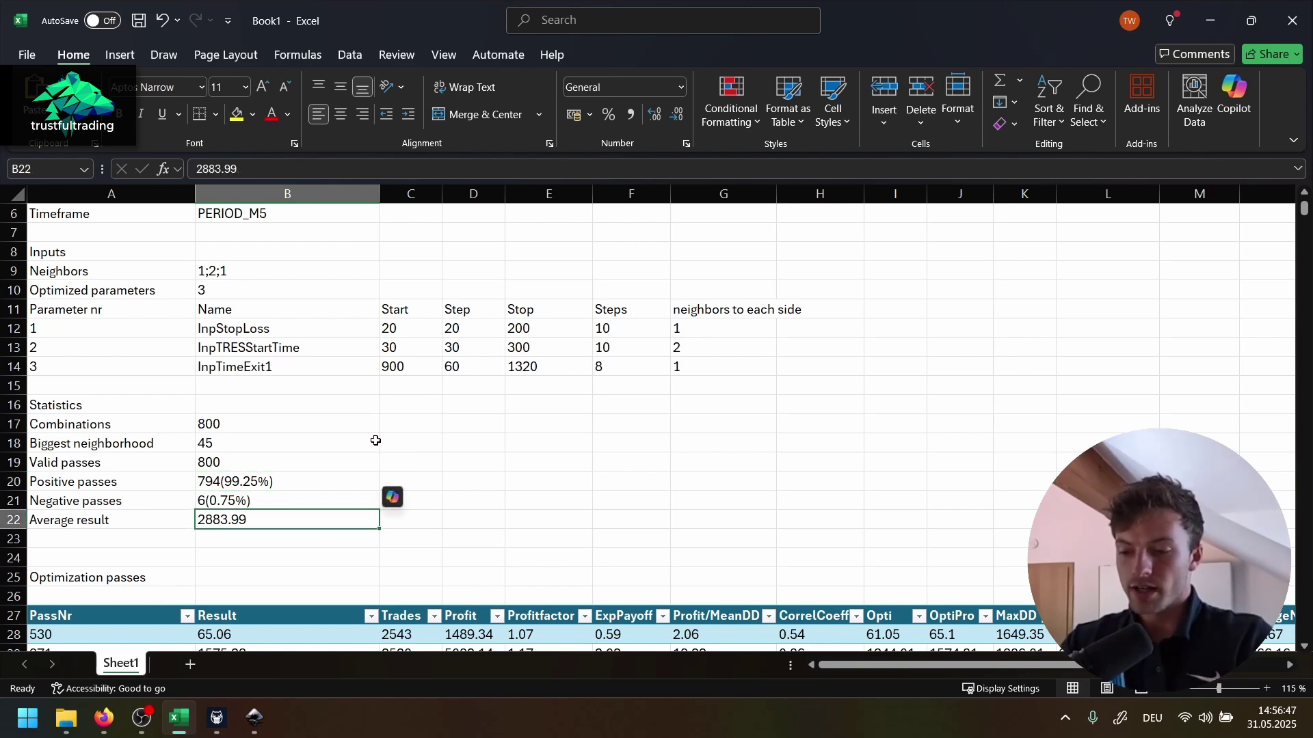
Step: Sort the optimization passes table by AverageNeighbor from largest to smallest
{"action": "scroll", "coordinate": [441, 434], "scroll_direction": "down", "scroll_amount": 1}
{"action": "scroll", "coordinate": [441, 433], "scroll_direction": "down", "scroll_amount": 3}
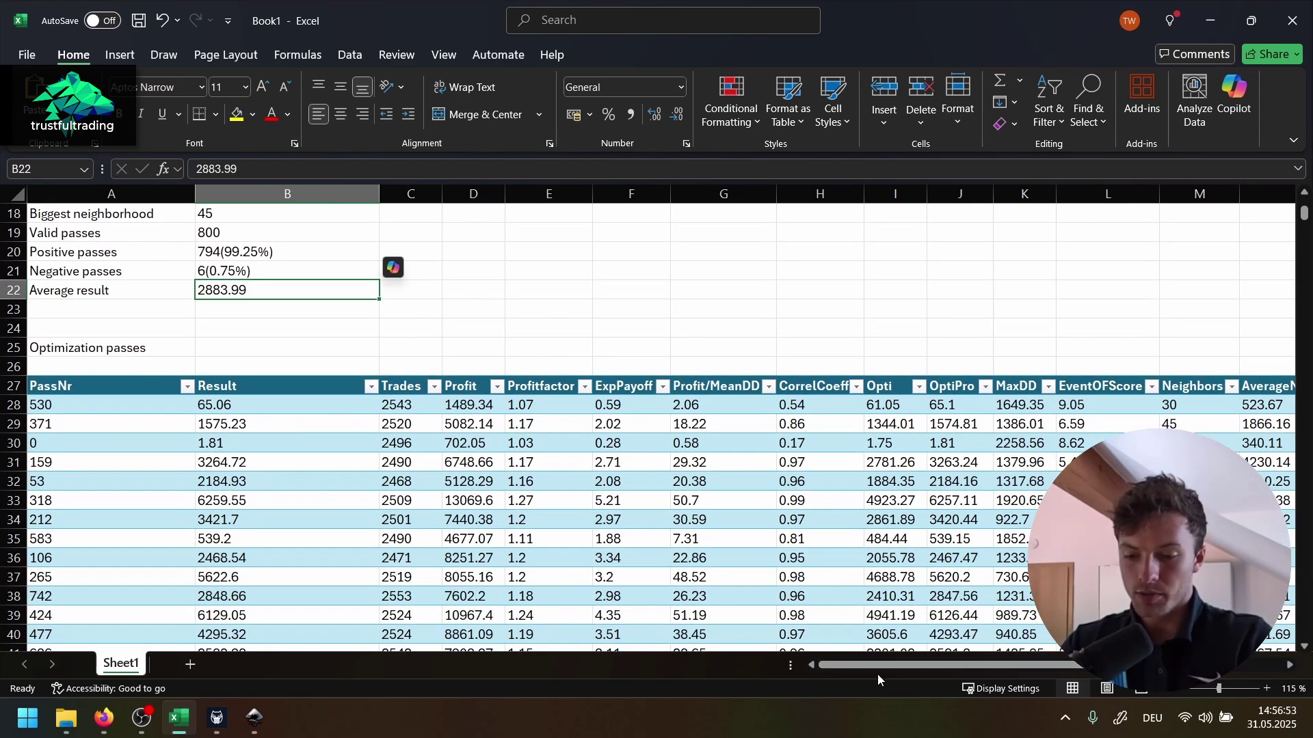
{"action": "left_click_drag", "start_coordinate": [877, 666], "coordinate": [1044, 668]}
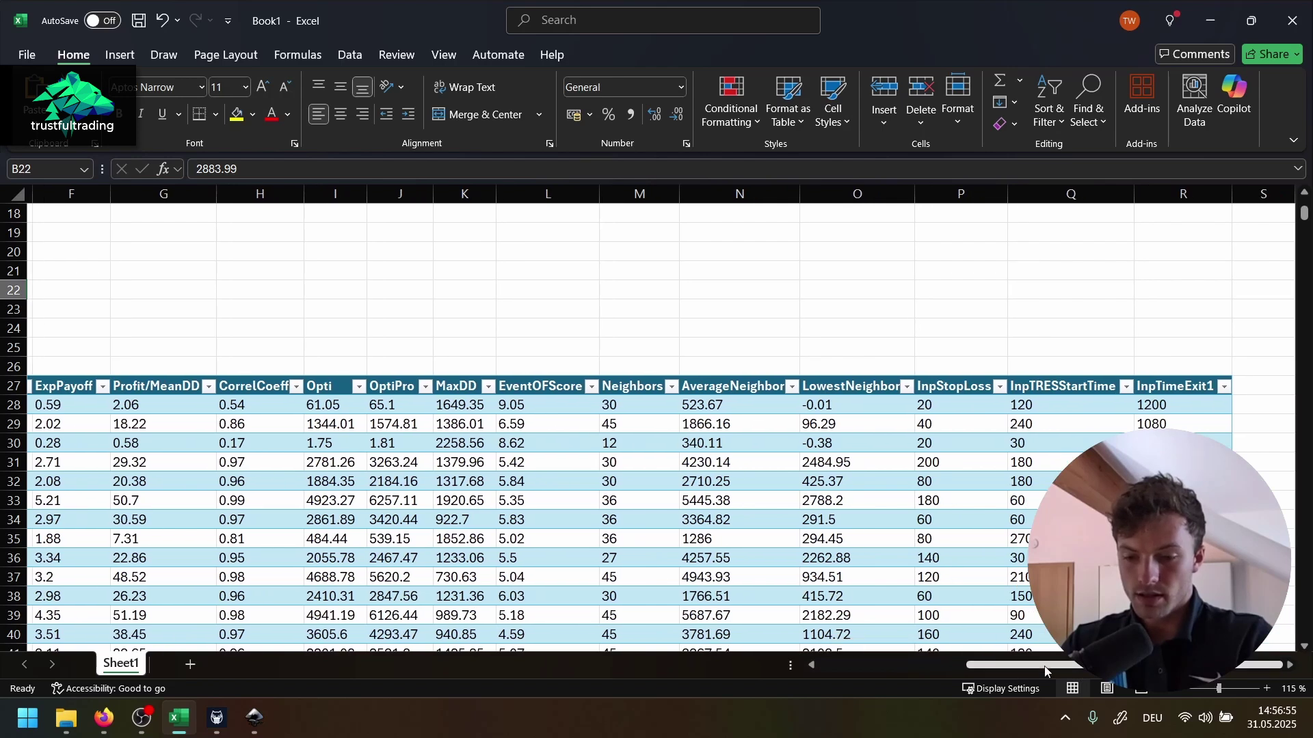
{"action": "left_click", "coordinate": [744, 401]}
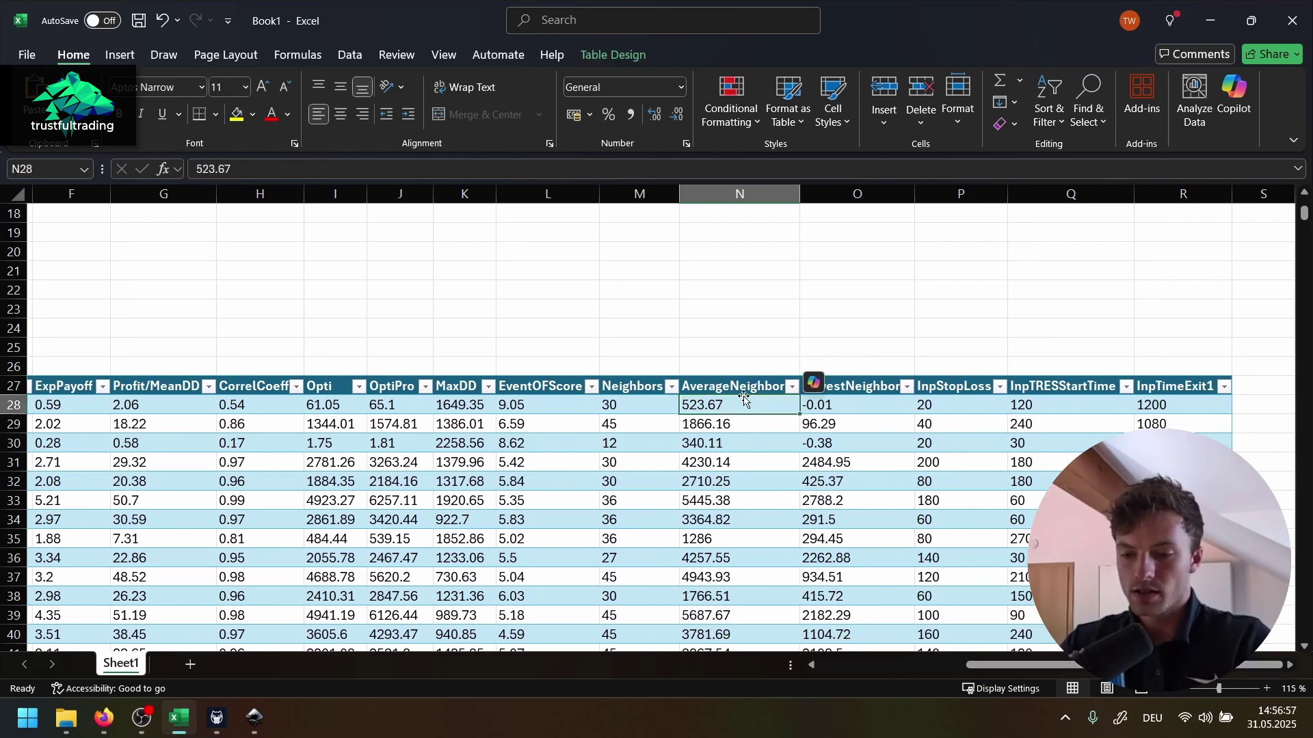
{"action": "left_click", "coordinate": [876, 412]}
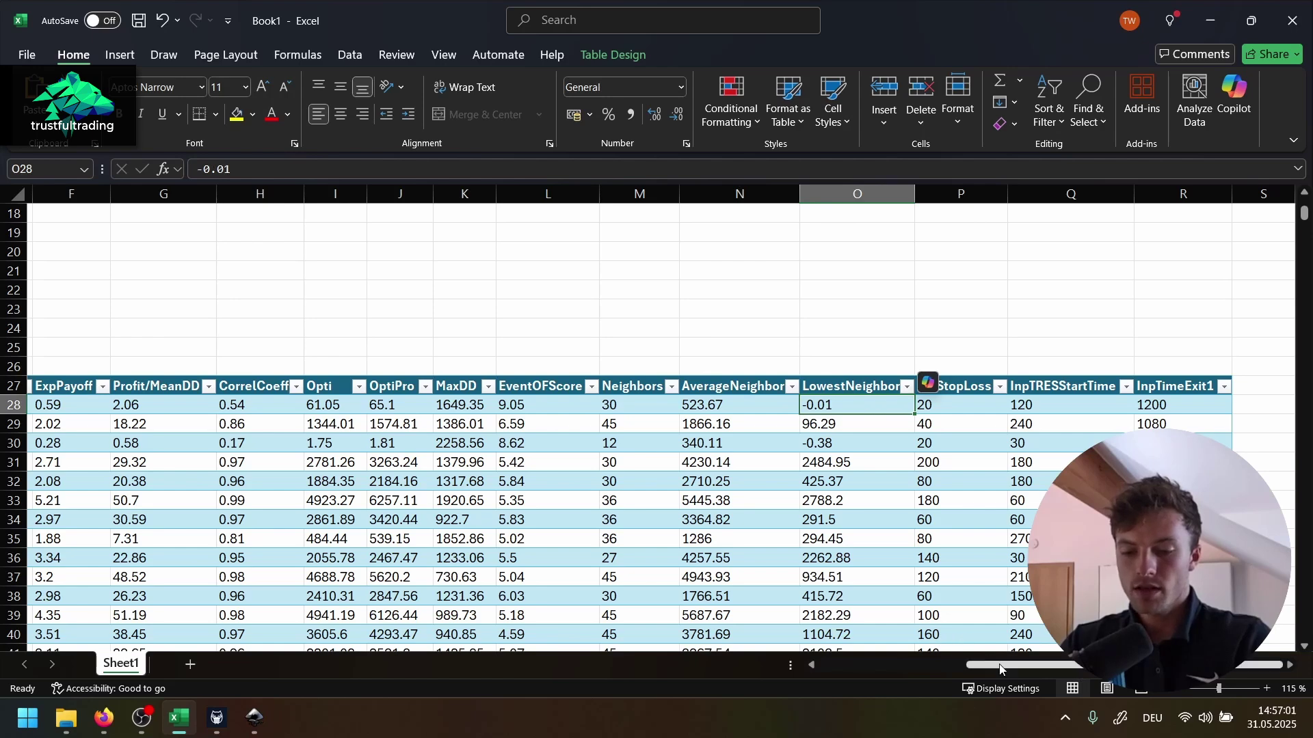
{"action": "left_click_drag", "start_coordinate": [1000, 668], "coordinate": [853, 668]}
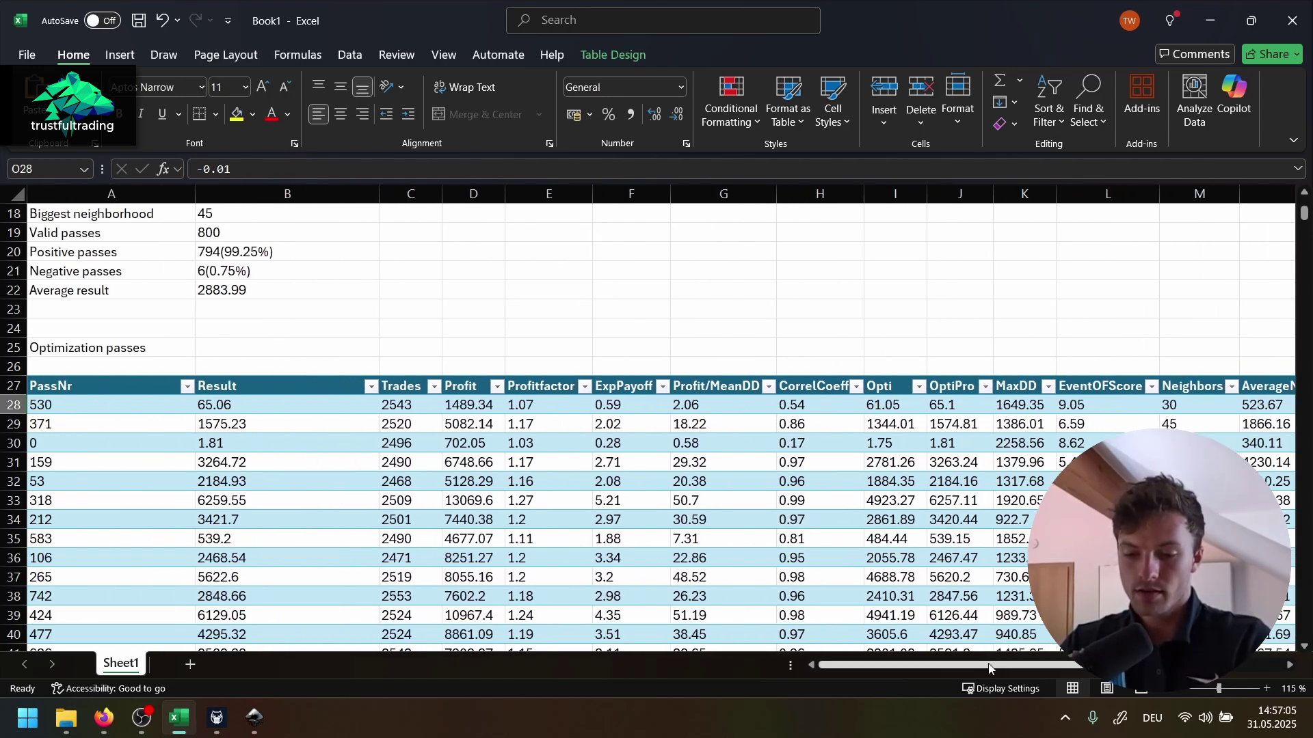
{"action": "left_click_drag", "start_coordinate": [988, 669], "coordinate": [1136, 668]}
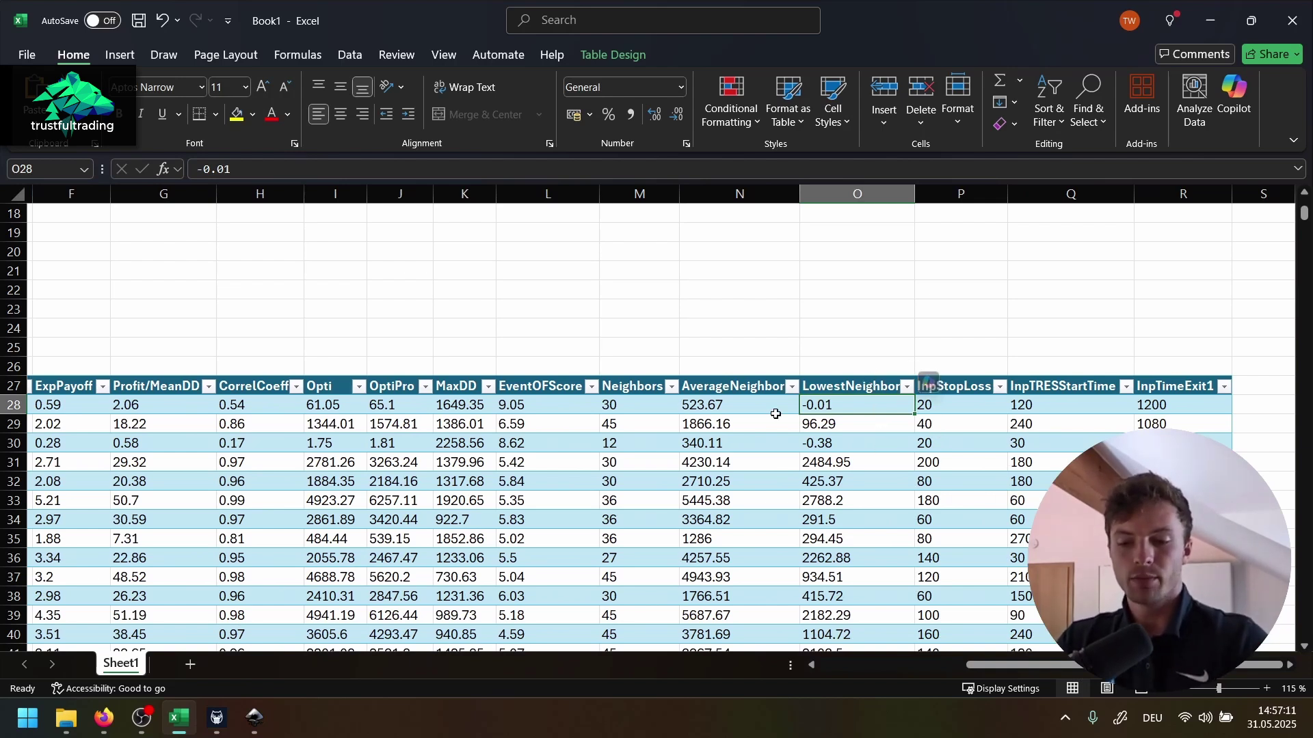
{"action": "left_click", "coordinate": [792, 387]}
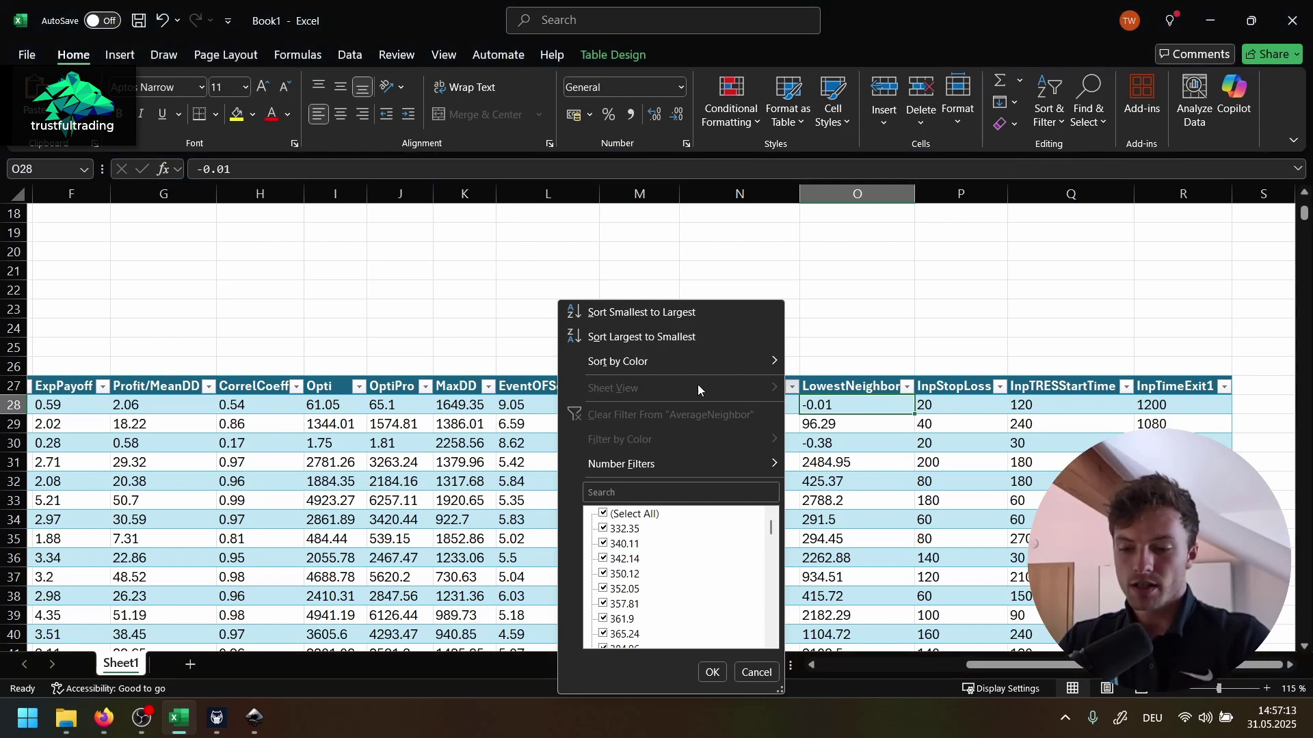
{"action": "left_click", "coordinate": [643, 337]}
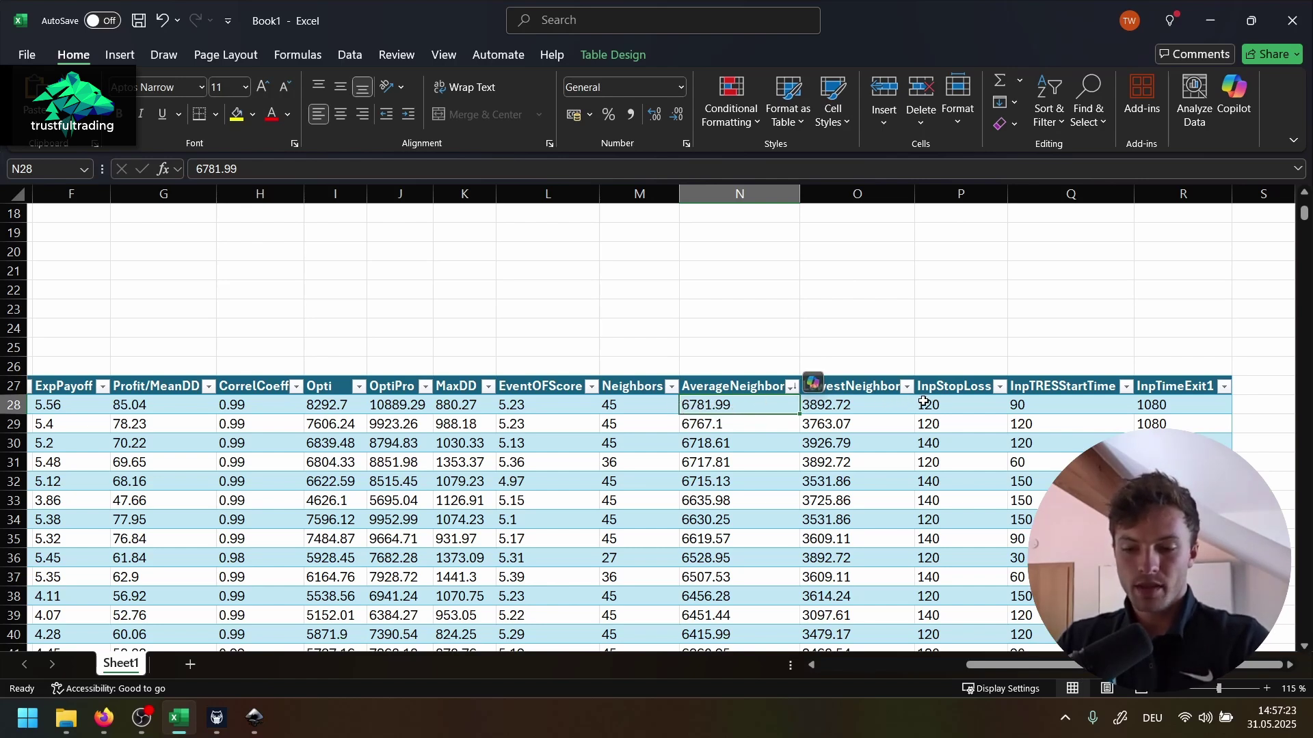
Step: Inspect the first pass in the table: its stop loss, range start time, neighbor count, result and pass number
{"action": "left_click", "coordinate": [953, 406]}
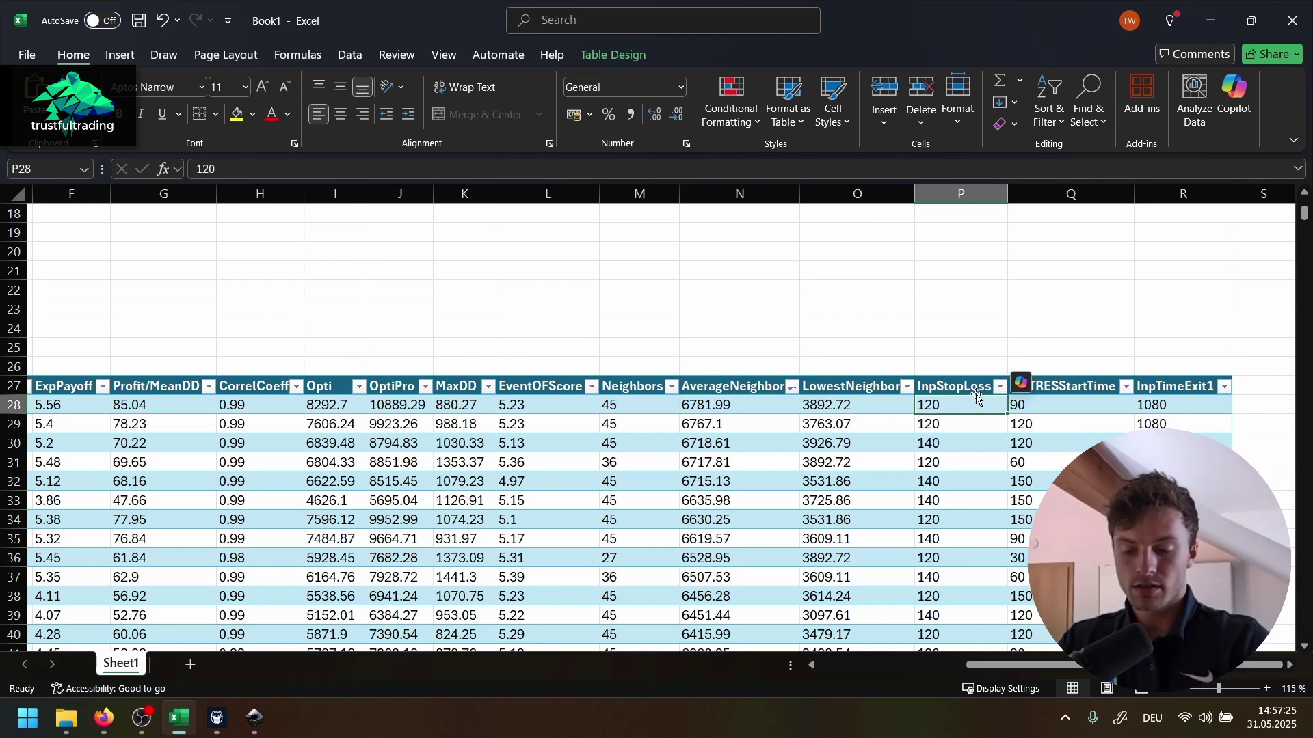
{"action": "left_click", "coordinate": [1056, 407]}
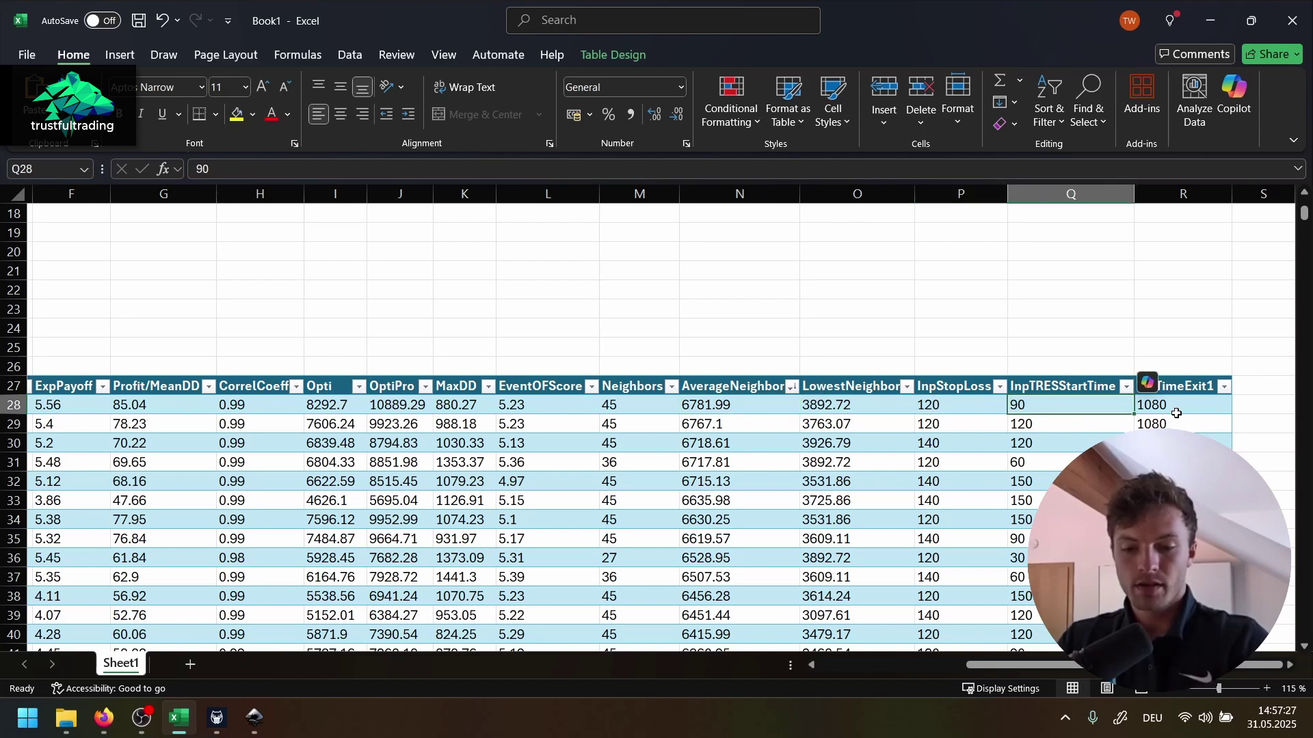
{"action": "left_click", "coordinate": [630, 406]}
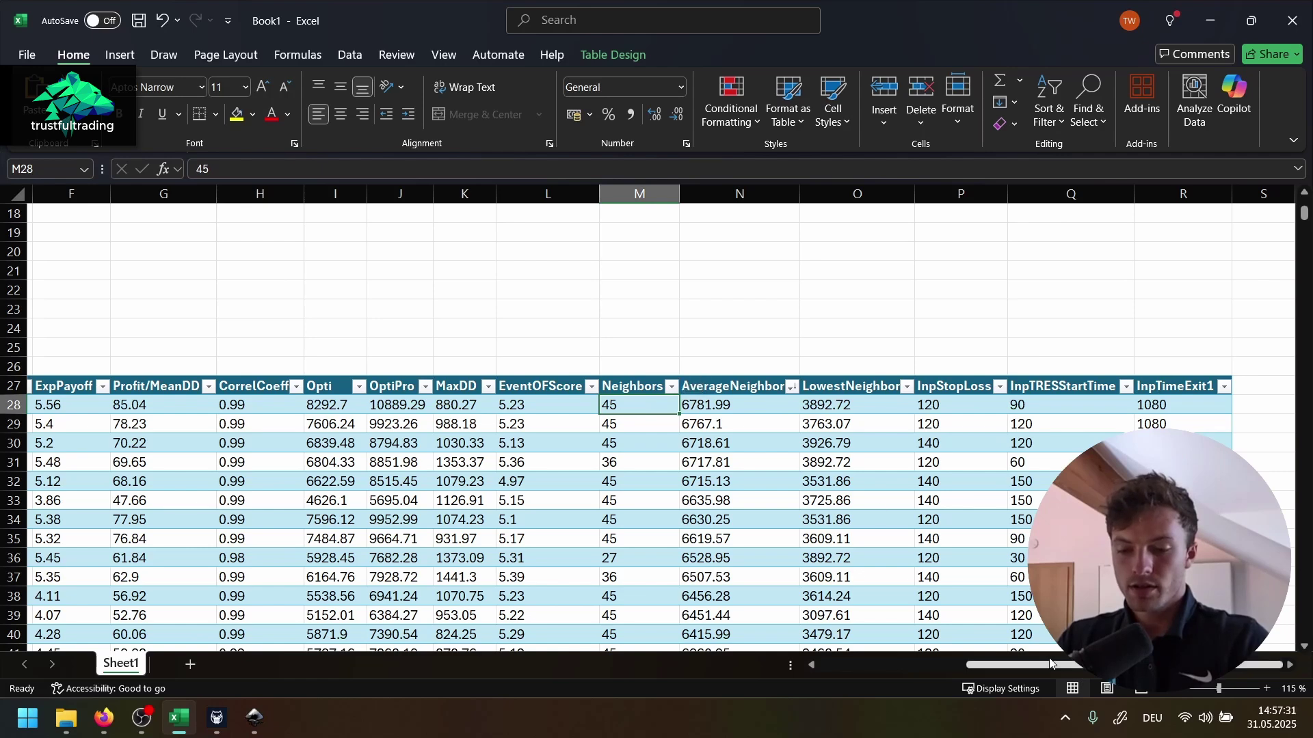
{"action": "left_click_drag", "start_coordinate": [1050, 669], "coordinate": [902, 670]}
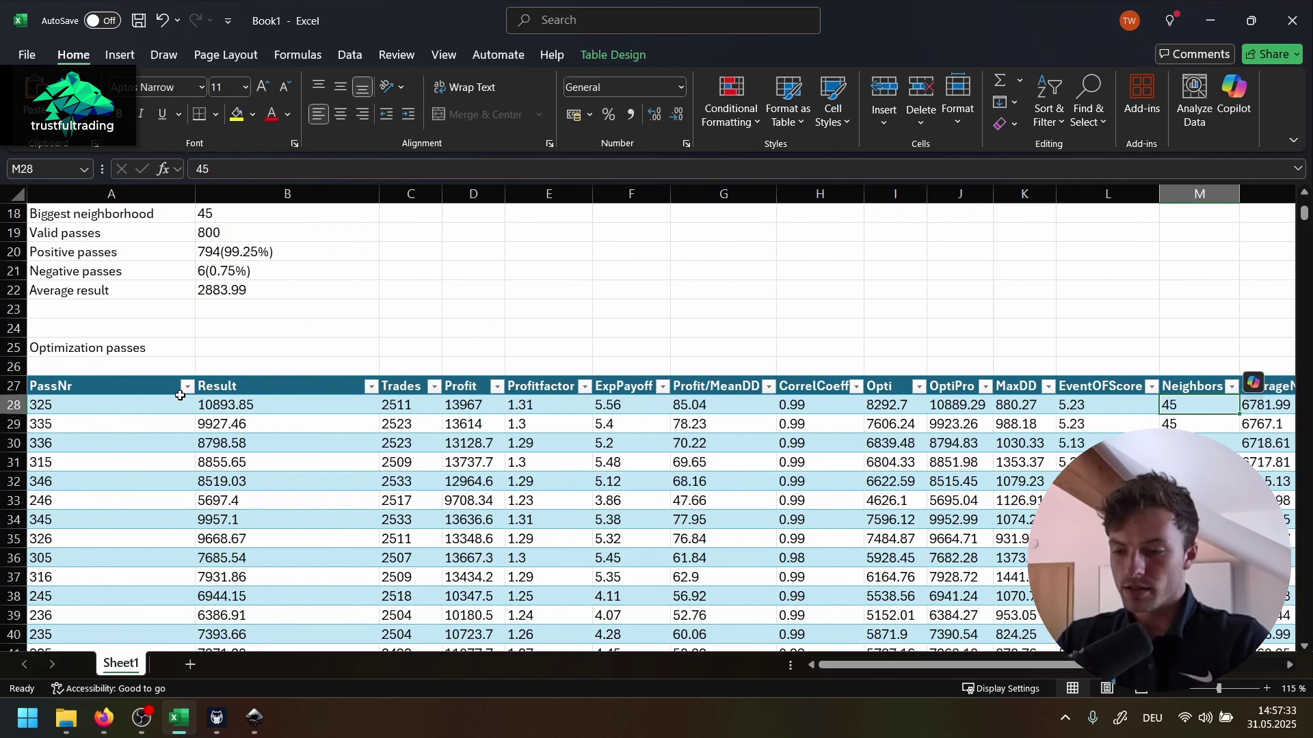
{"action": "left_click", "coordinate": [242, 408]}
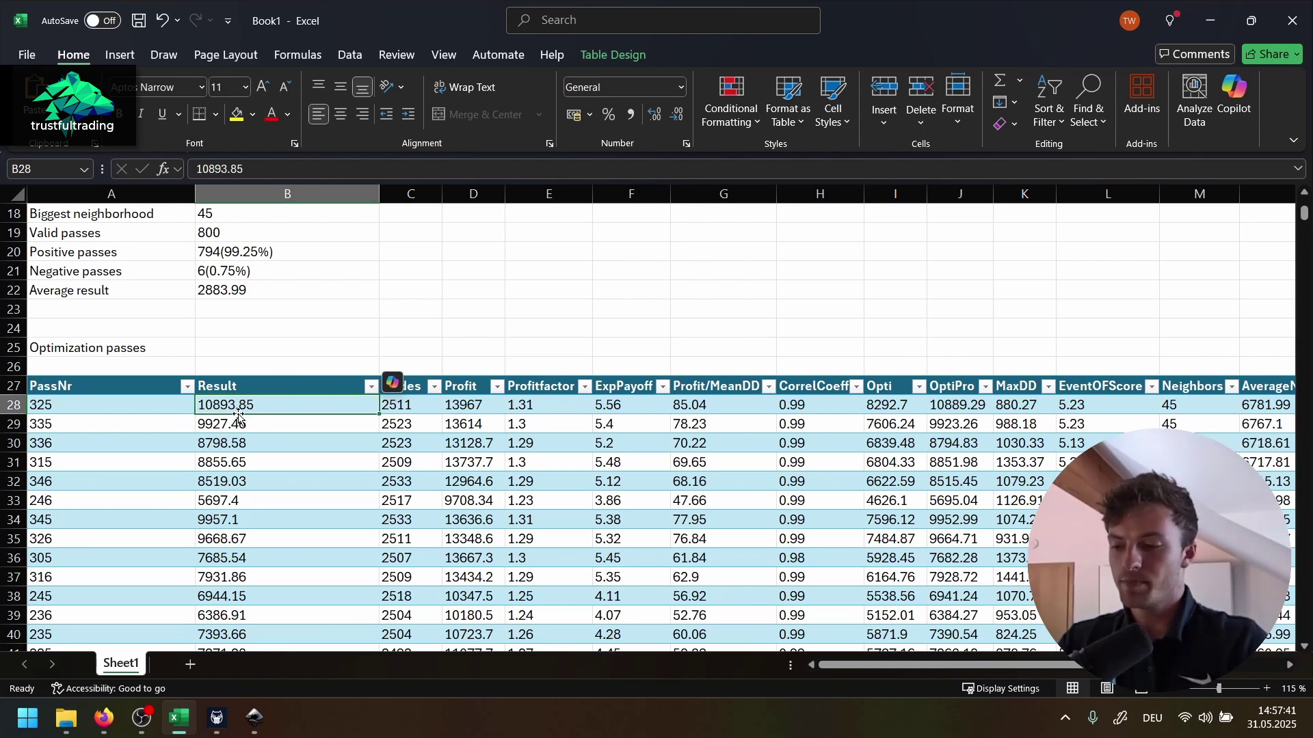
{"action": "left_click", "coordinate": [89, 409]}
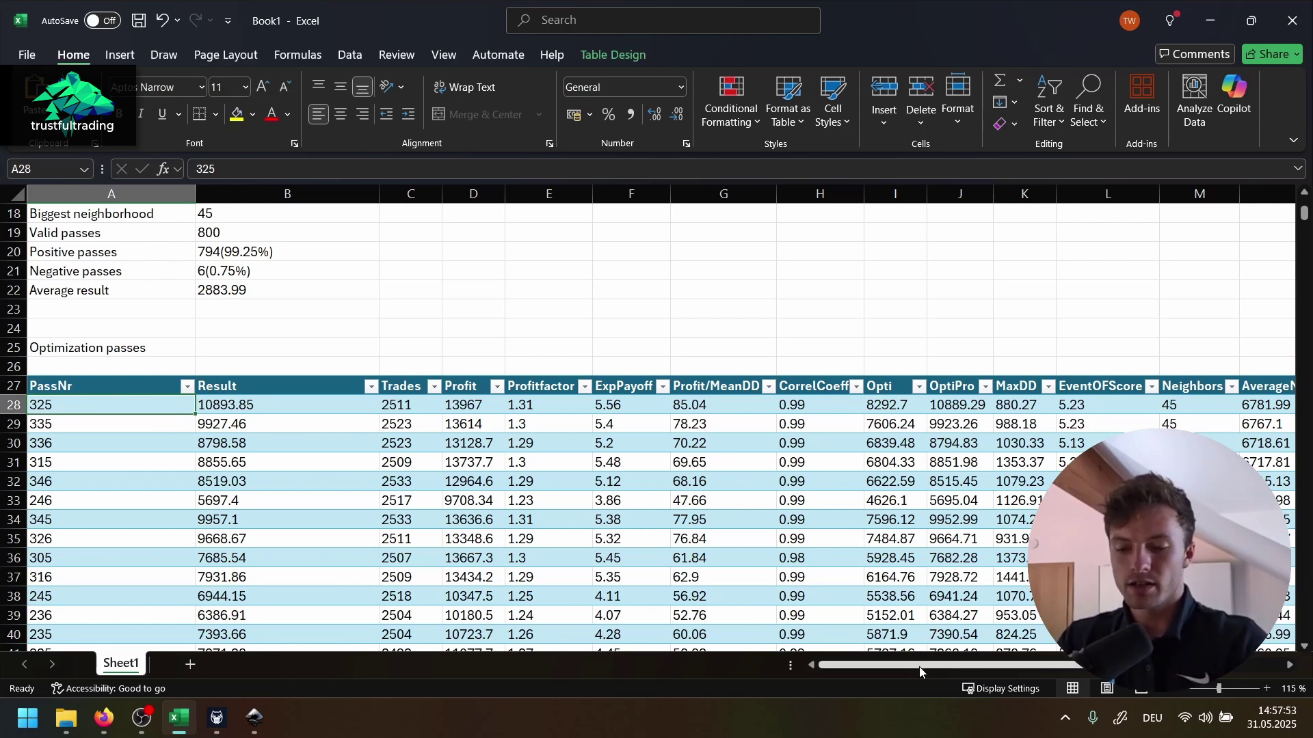
Step: Sort the optimization passes table by LowestNeighbor from largest to smallest
{"action": "left_click_drag", "start_coordinate": [918, 667], "coordinate": [1067, 667]}
{"action": "left_click", "coordinate": [906, 387]}
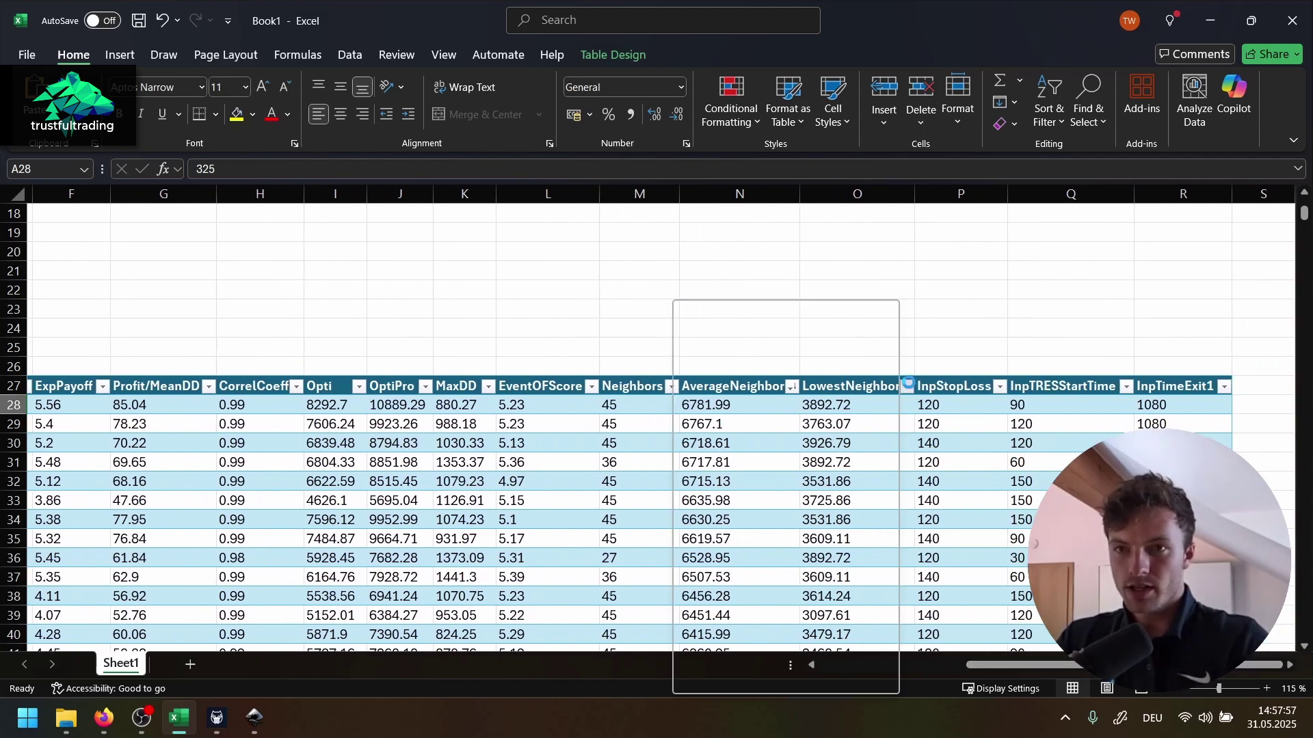
{"action": "left_click", "coordinate": [756, 336]}
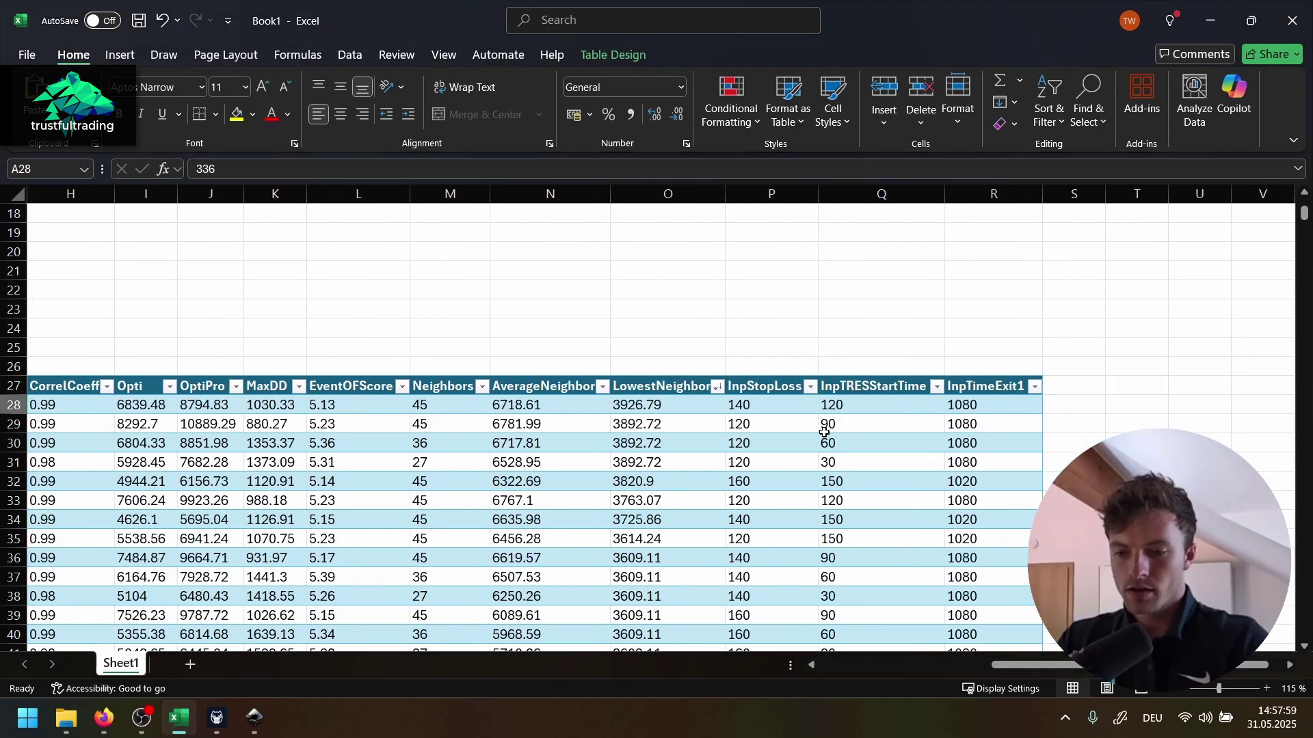
Step: Inspect the first pass in the re-sorted table: its lowest neighbor, result and pass number
{"action": "left_click", "coordinate": [660, 403]}
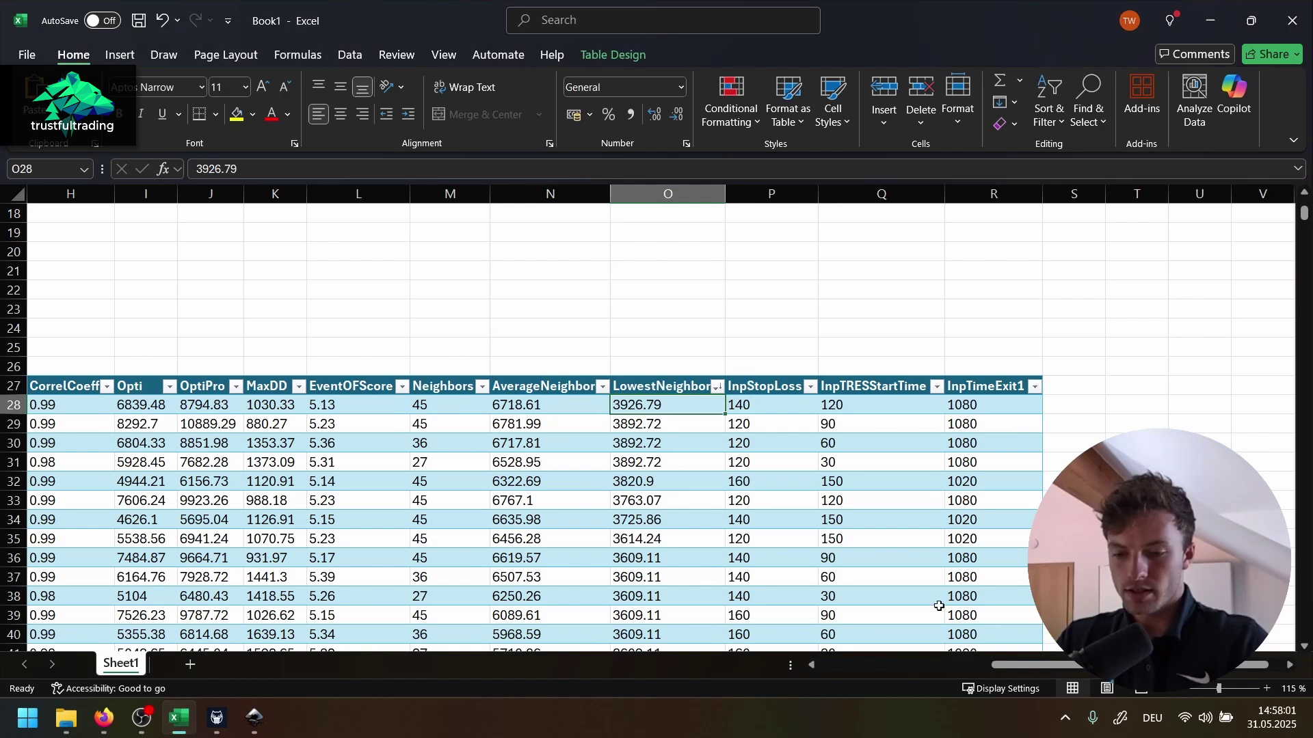
{"action": "left_click_drag", "start_coordinate": [1026, 664], "coordinate": [974, 669]}
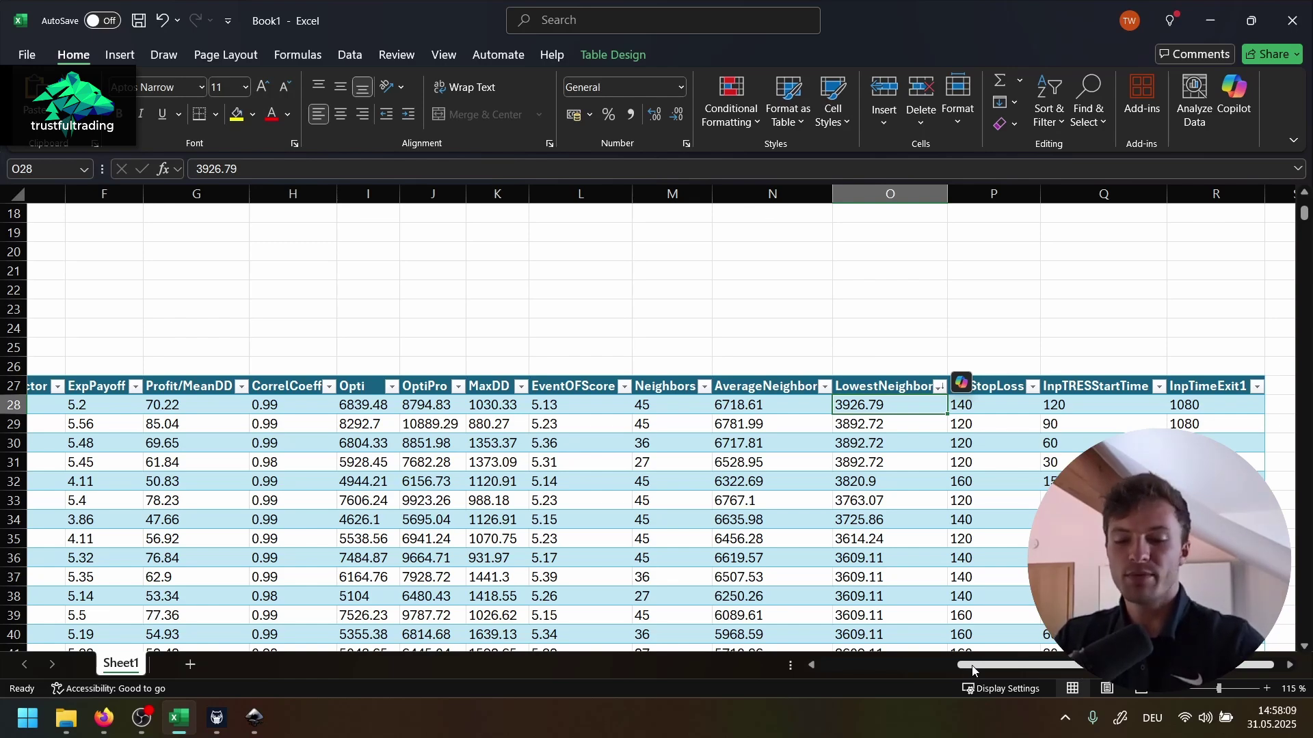
{"action": "left_click_drag", "start_coordinate": [973, 668], "coordinate": [821, 670]}
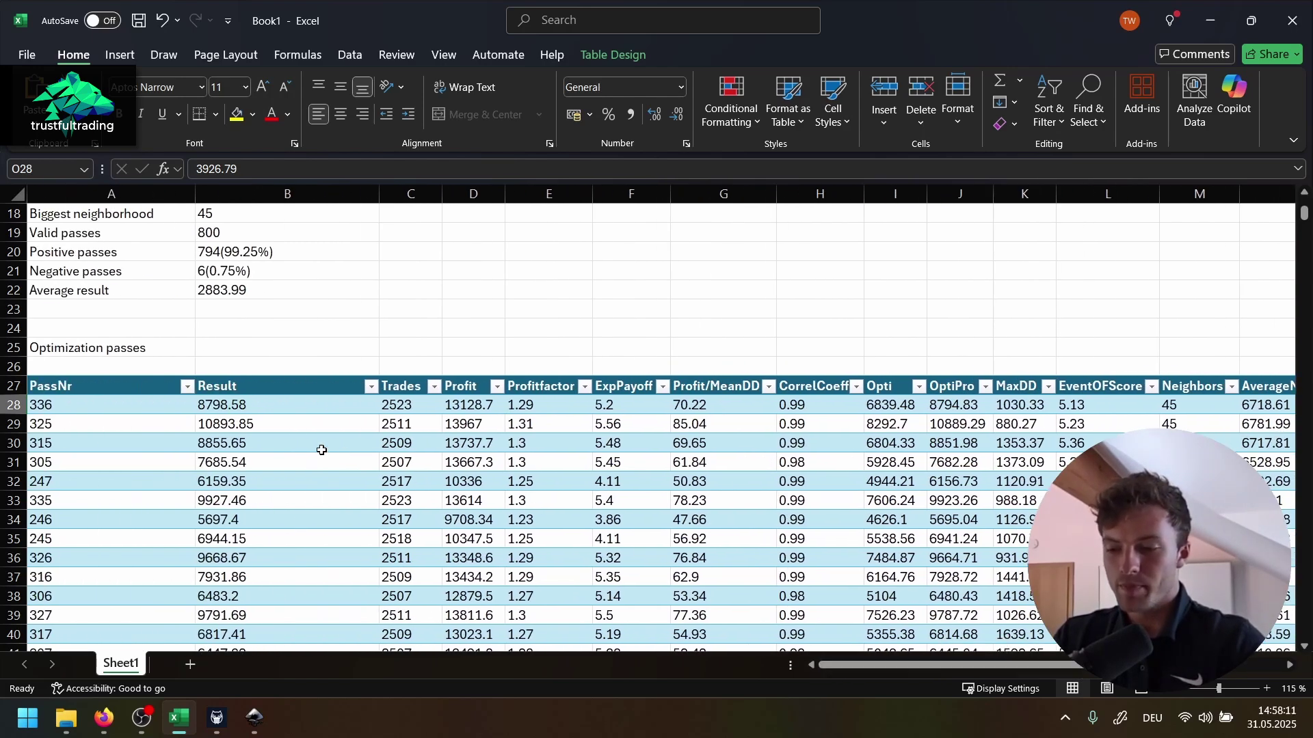
{"action": "left_click", "coordinate": [233, 408]}
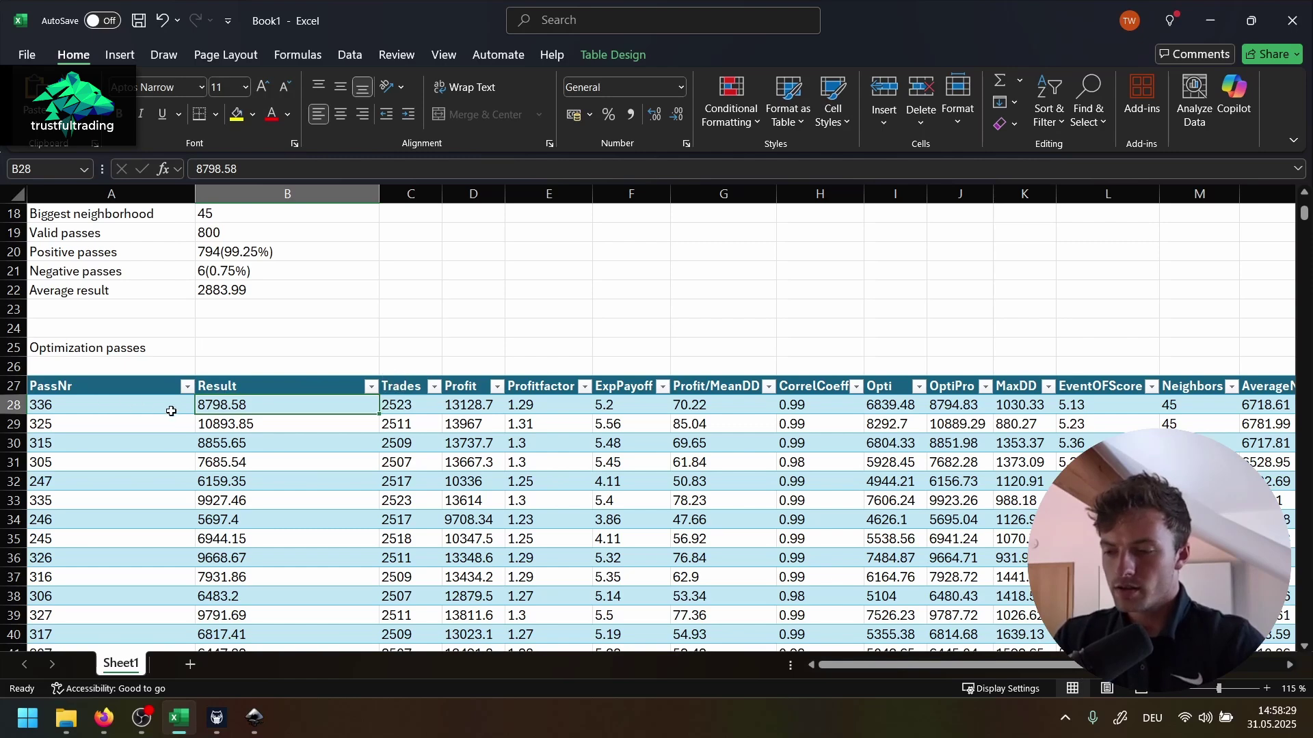
{"action": "left_click", "coordinate": [92, 408]}
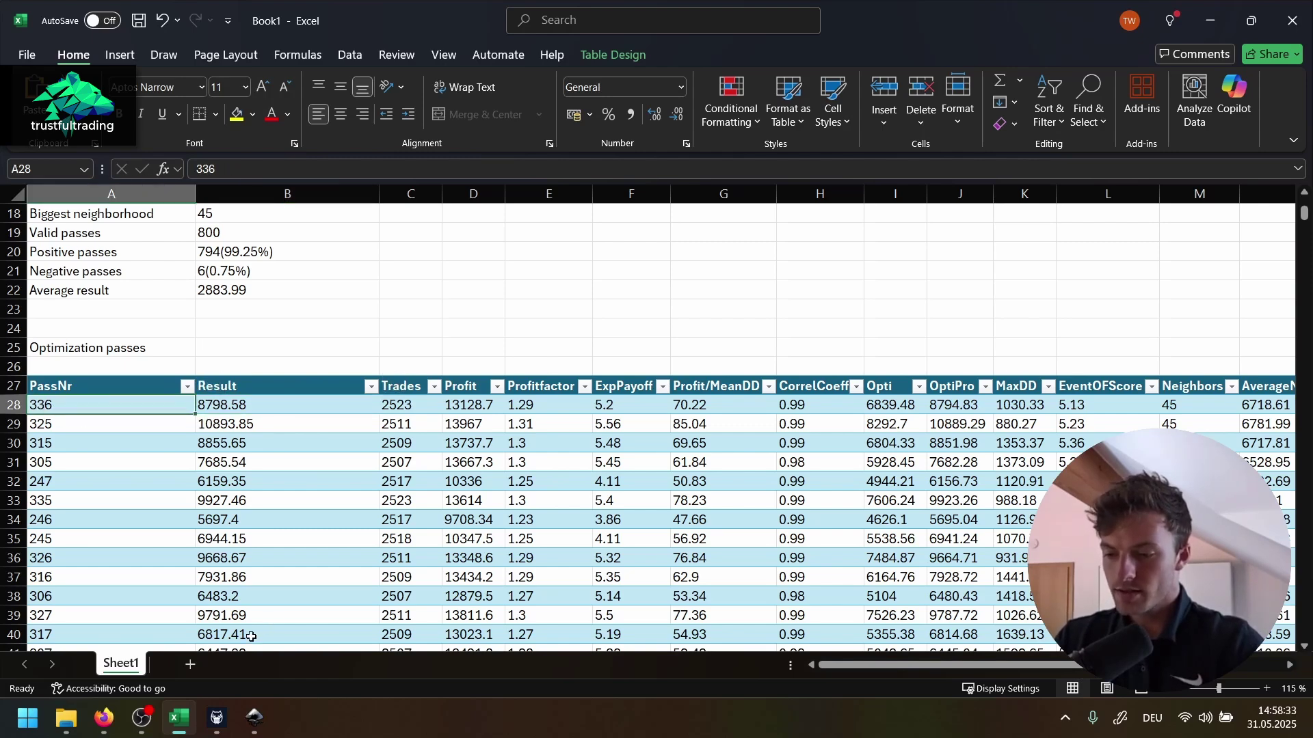
Step: Switch to MetaTrader 5, order the enlarged optimization results by ascending pass number and select pass 336
{"action": "left_click", "coordinate": [224, 726]}
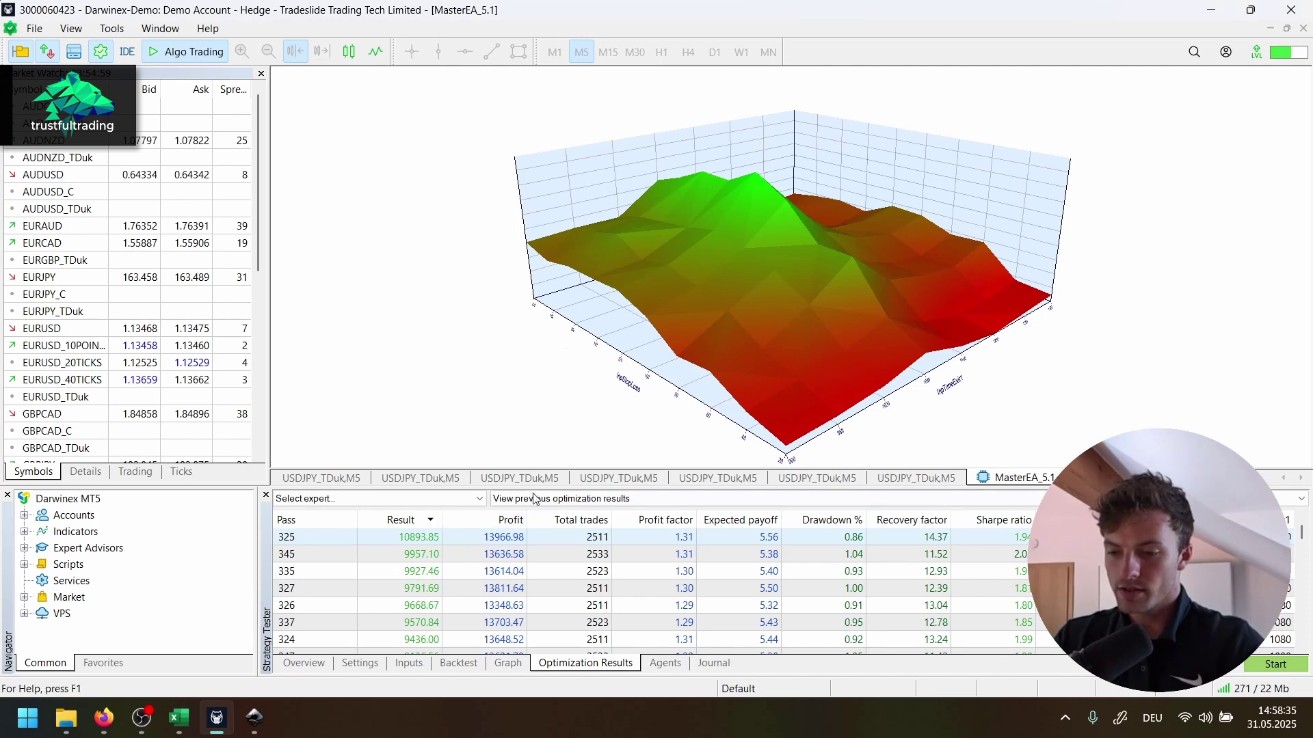
{"action": "left_click_drag", "start_coordinate": [538, 488], "coordinate": [479, 267]}
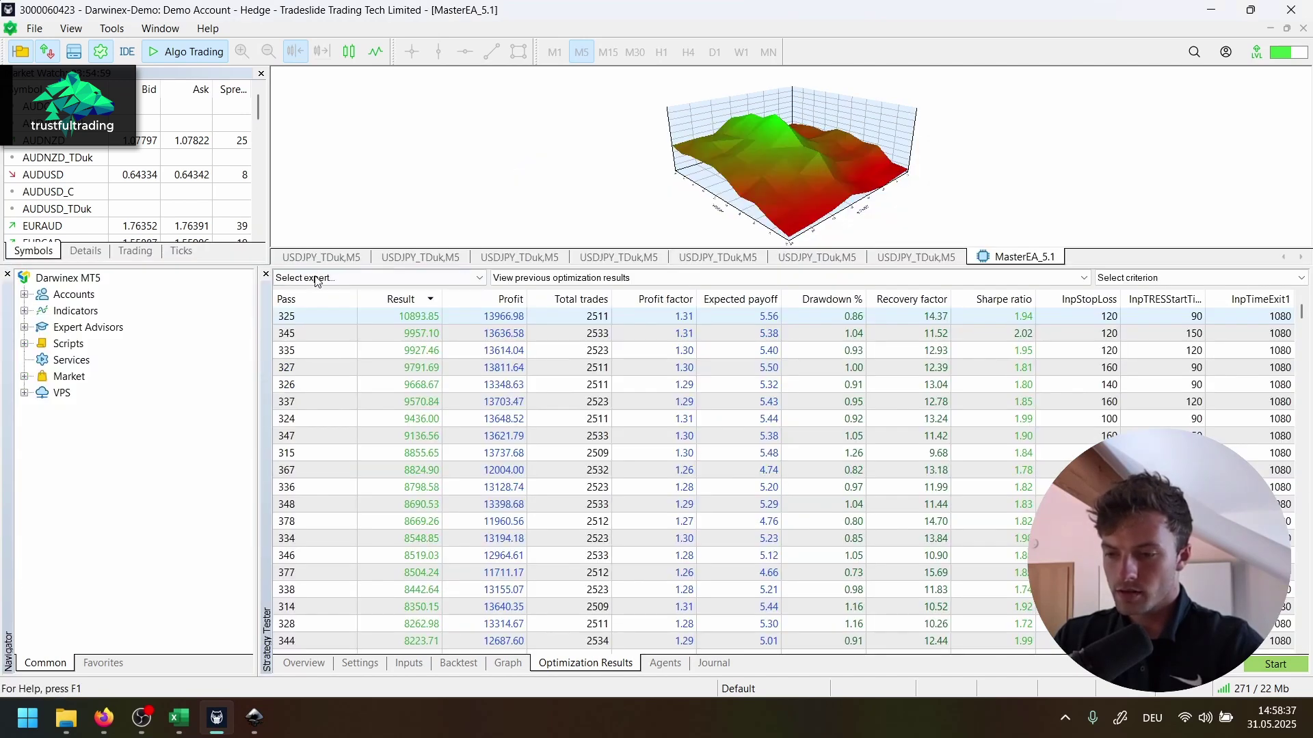
{"action": "left_click", "coordinate": [302, 299]}
{"action": "scroll", "coordinate": [305, 404], "scroll_direction": "down", "scroll_amount": 5}
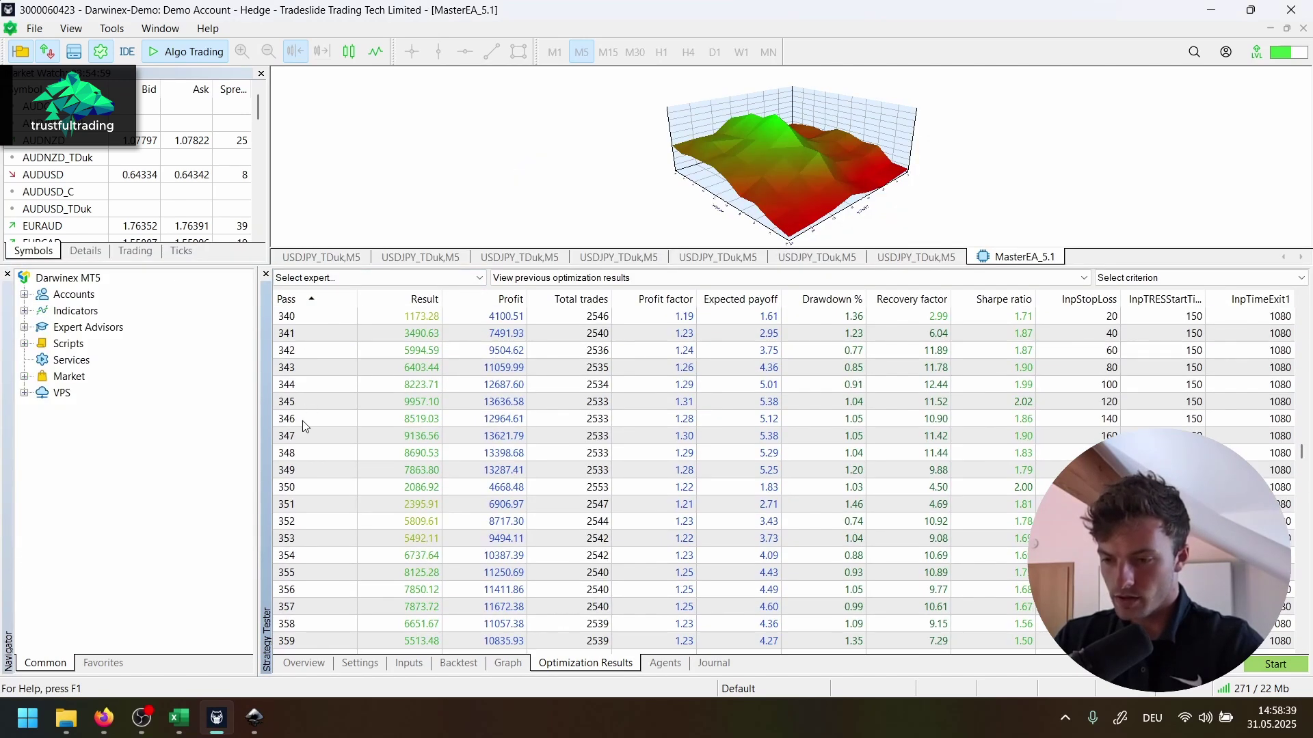
{"action": "scroll", "coordinate": [307, 383], "scroll_direction": "up", "scroll_amount": 8}
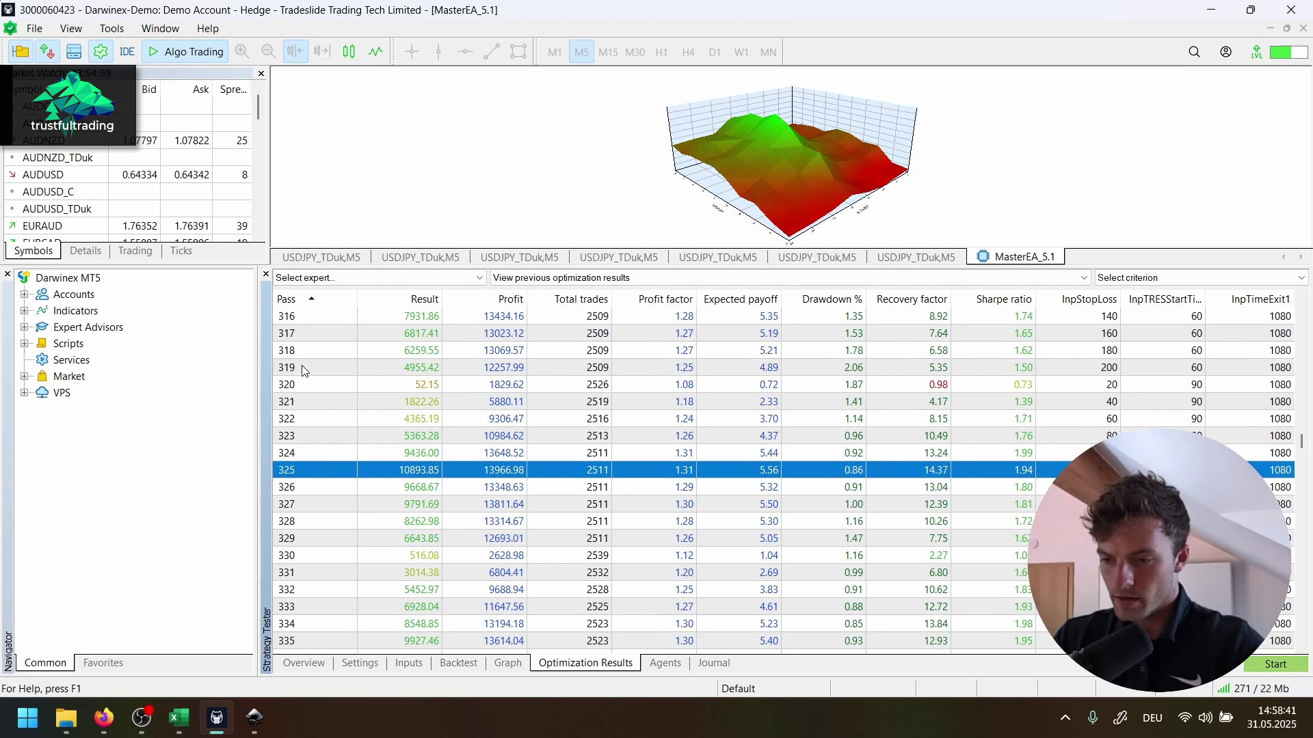
{"action": "scroll", "coordinate": [299, 560], "scroll_direction": "down", "scroll_amount": 2}
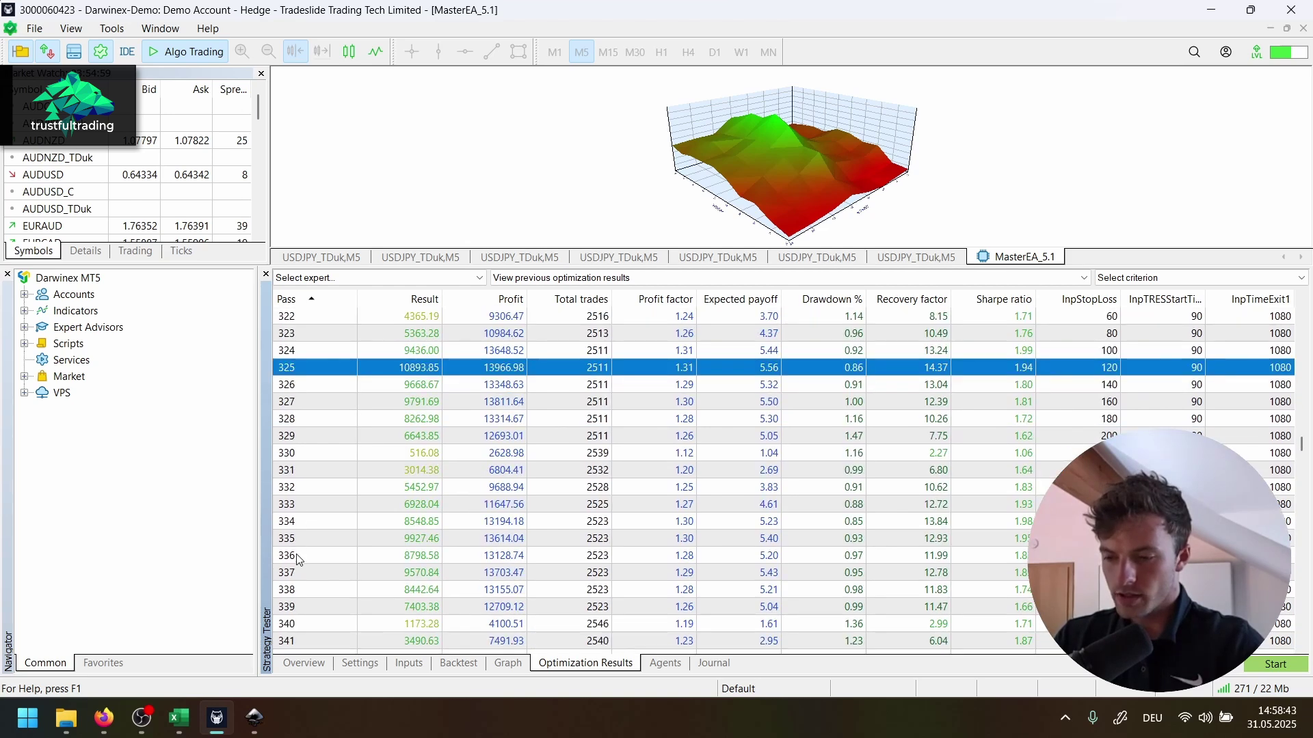
{"action": "left_click", "coordinate": [300, 555]}
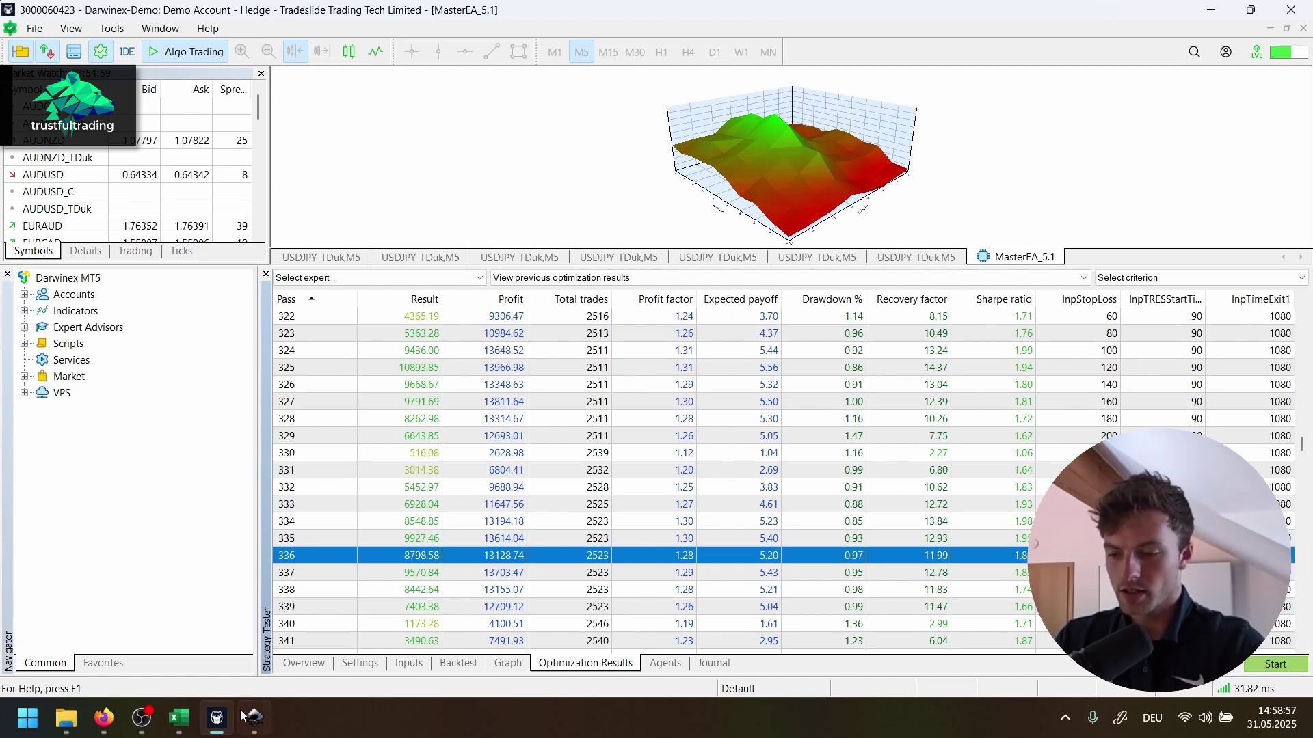
Step: Back in Excel, highlight the whole table row of pass 336, from PassNr to InpTimeExit1, with a yellow fill
{"action": "left_click", "coordinate": [194, 725]}
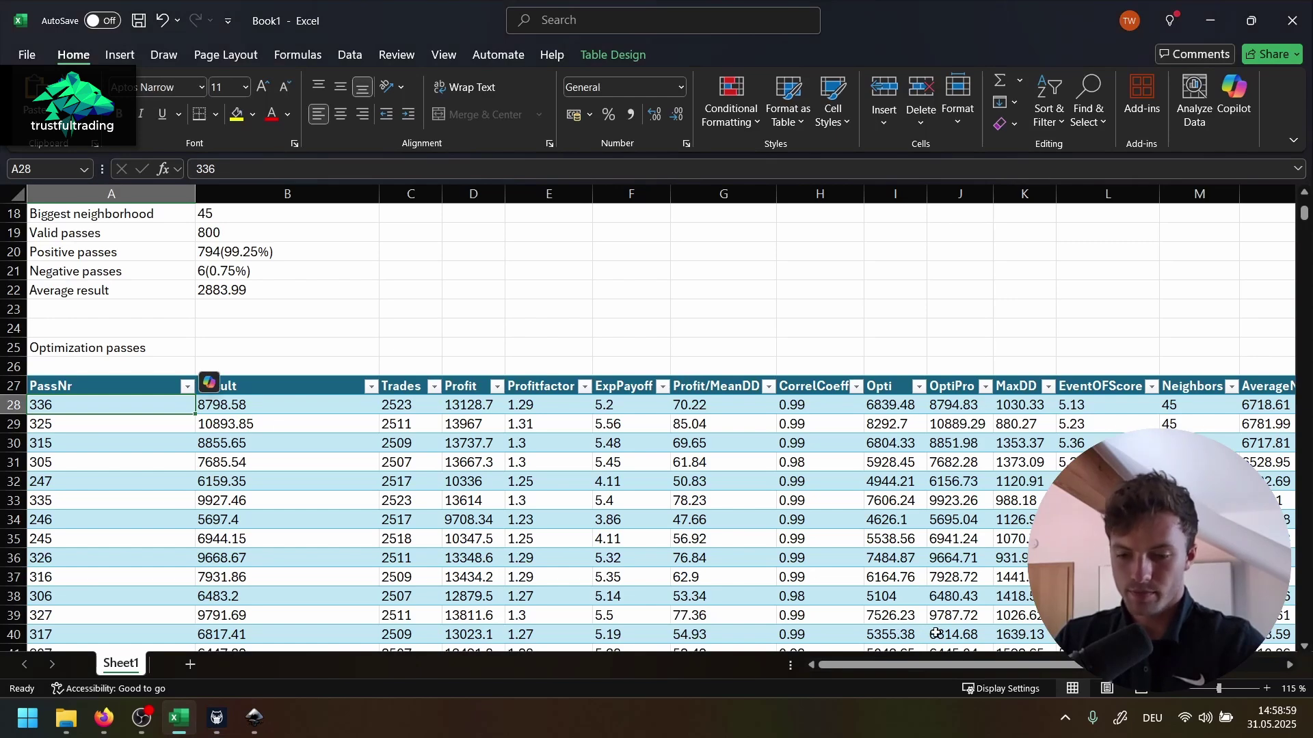
{"action": "left_click_drag", "start_coordinate": [88, 409], "coordinate": [1241, 404]}
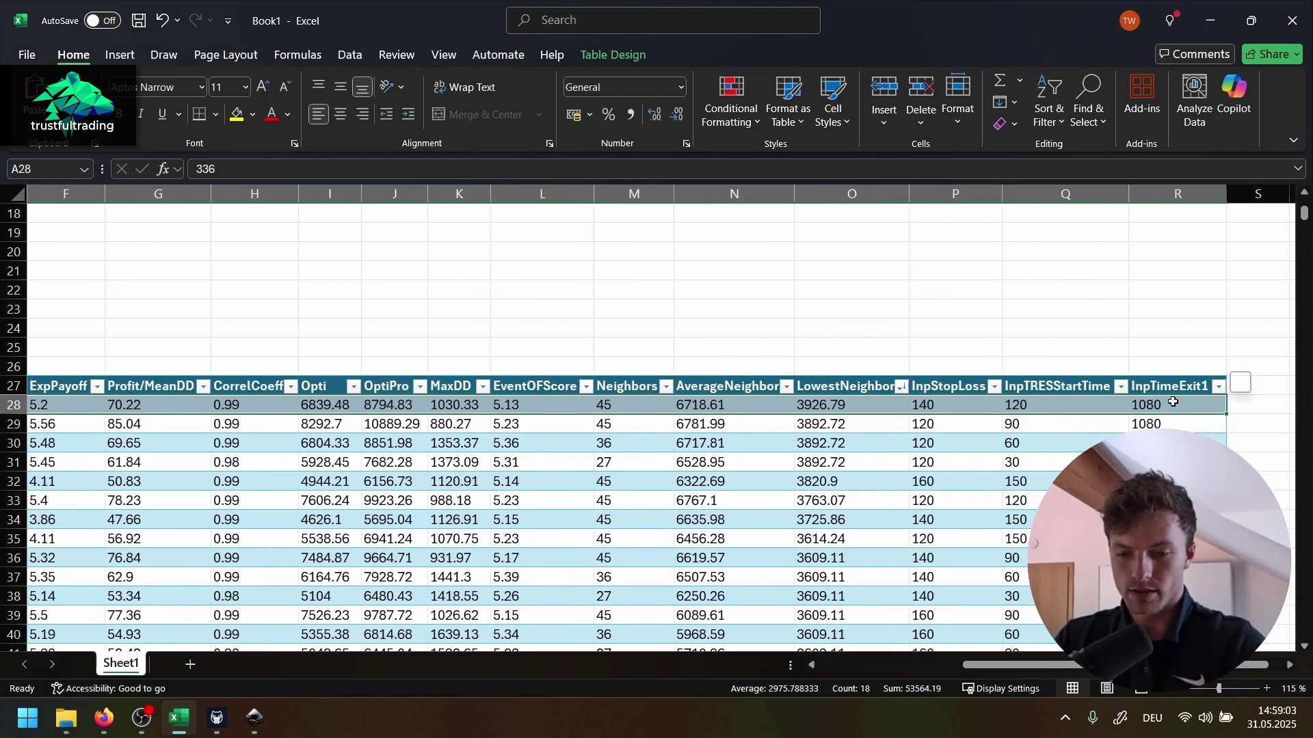
{"action": "left_click", "coordinate": [242, 112]}
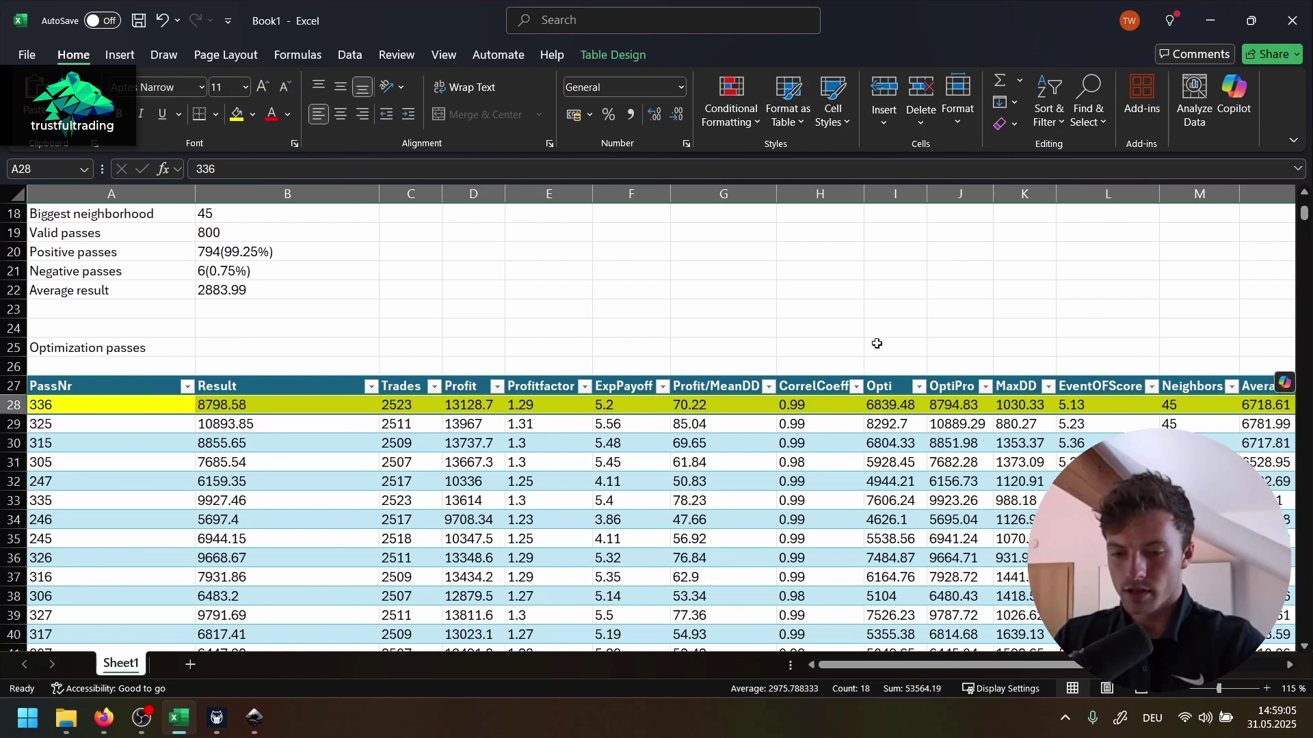
{"action": "left_click", "coordinate": [895, 290]}
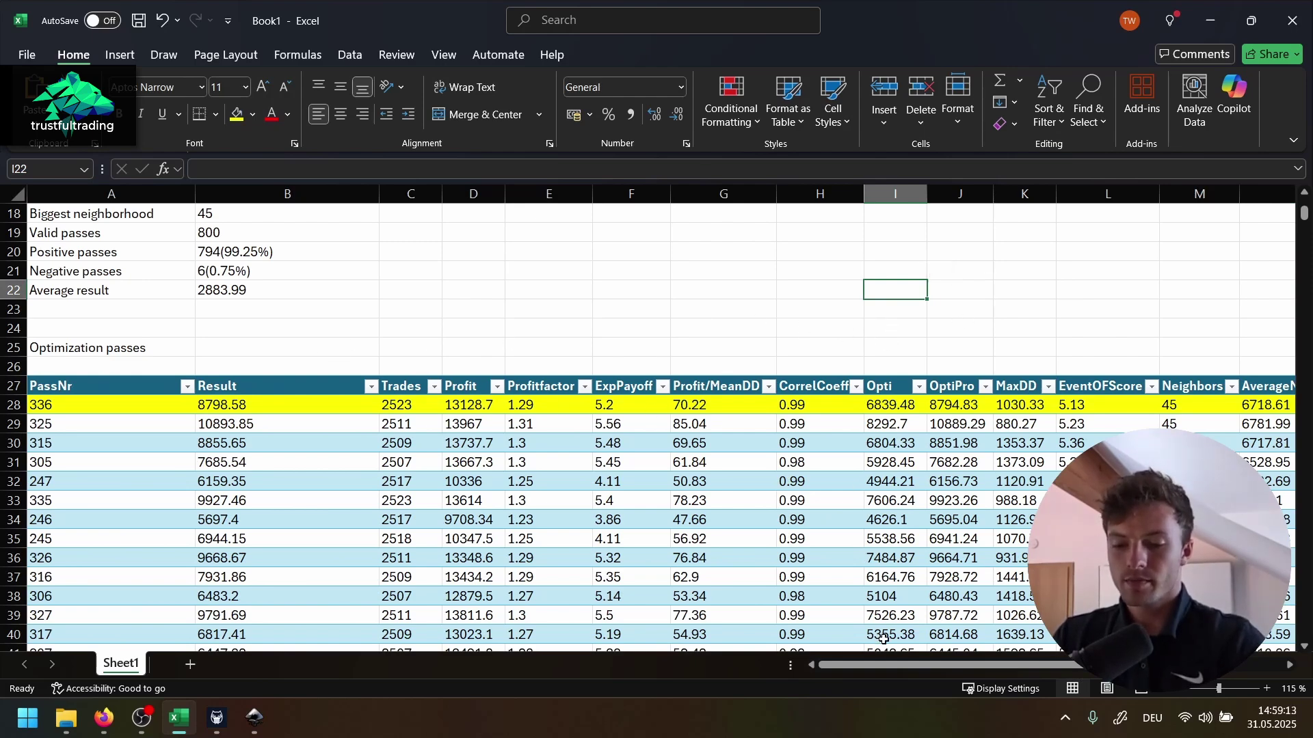
{"action": "left_click_drag", "start_coordinate": [869, 667], "coordinate": [870, 667]}
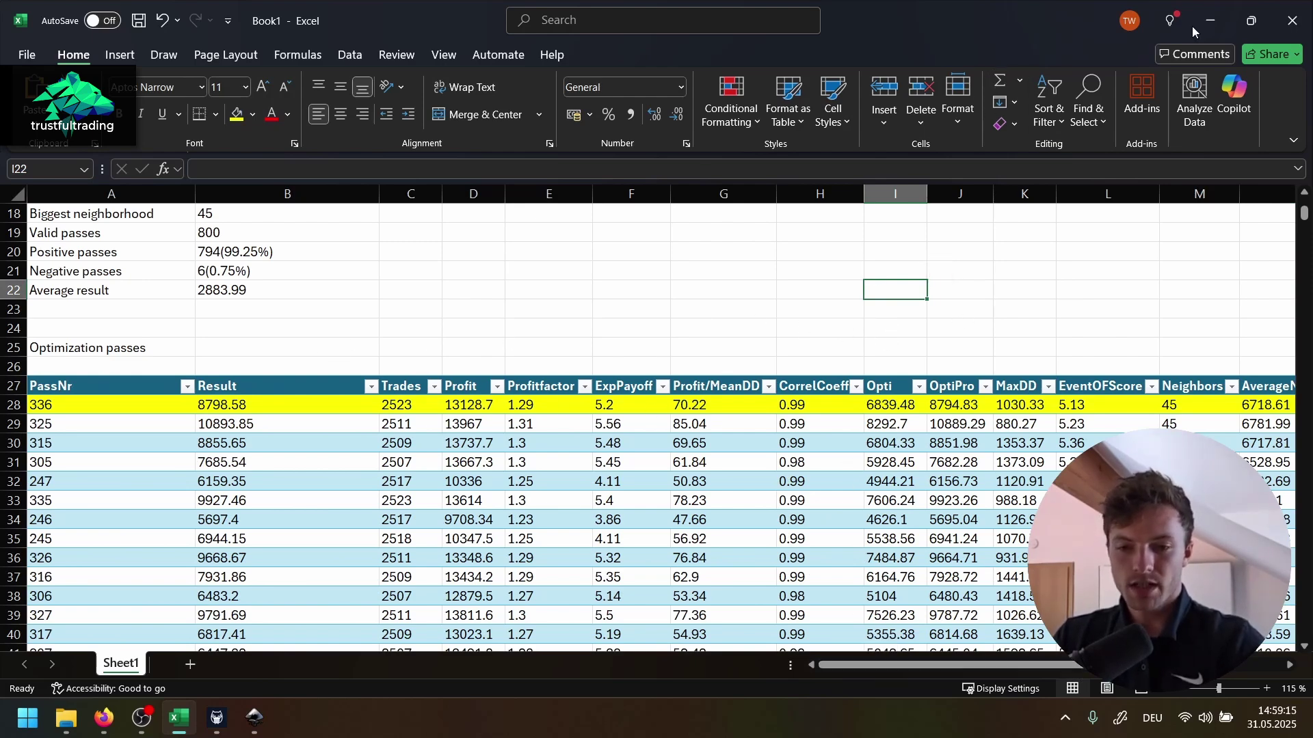
Step: Return to MetaTrader 5, run a single backtest of pass 336 and display its balance and equity graph
{"action": "key", "text": "alt+Tab"}
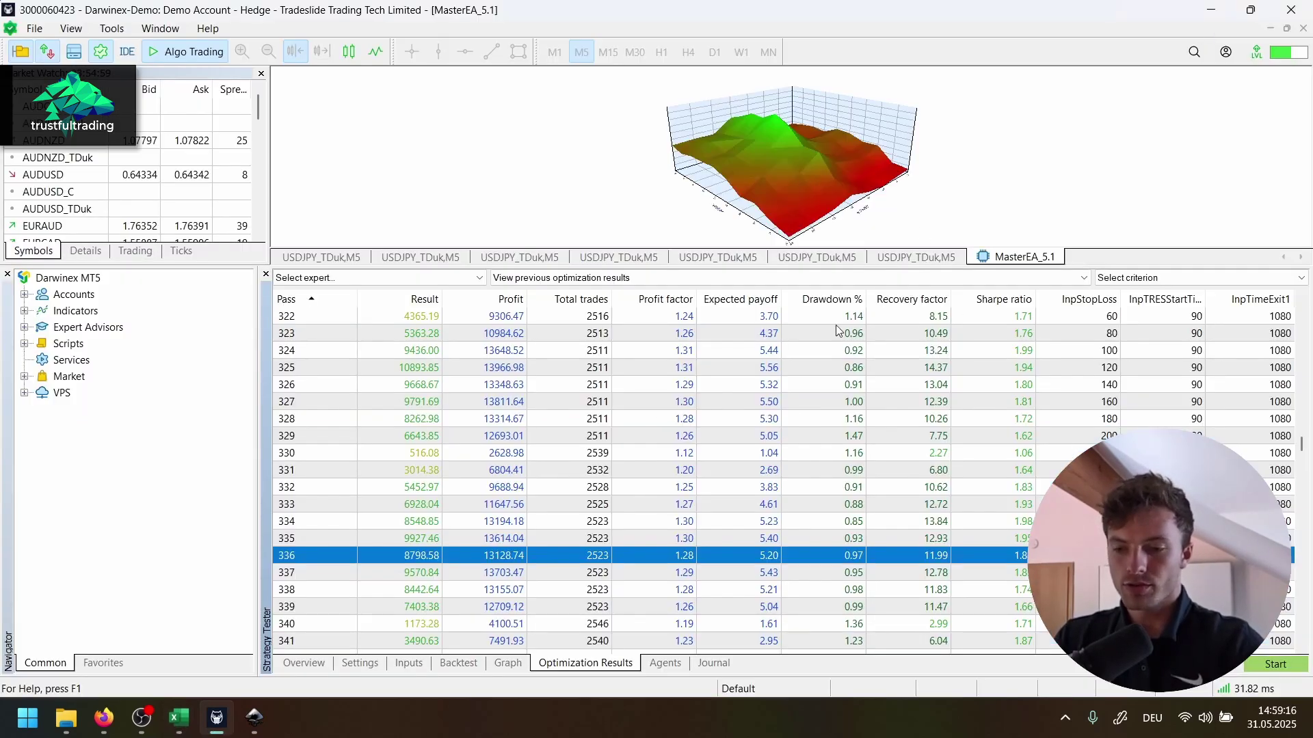
{"action": "double_click", "coordinate": [425, 556]}
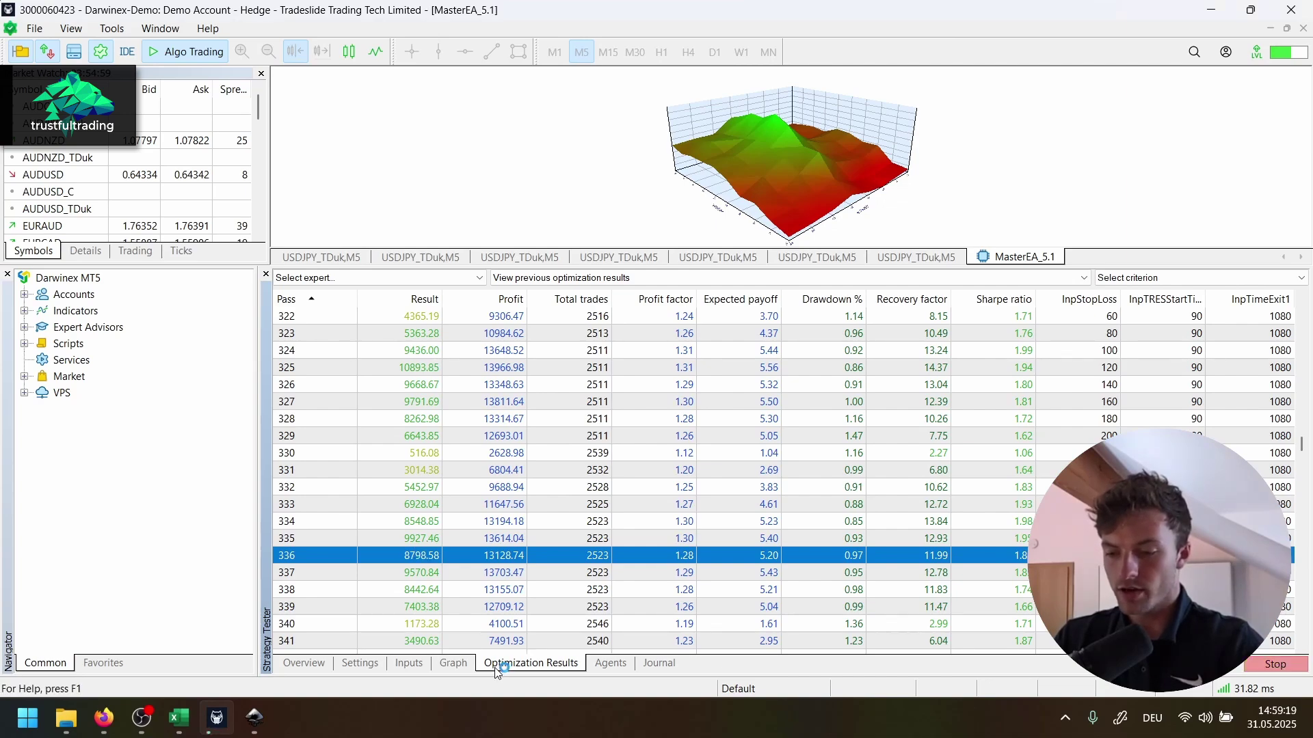
{"action": "left_click", "coordinate": [453, 663]}
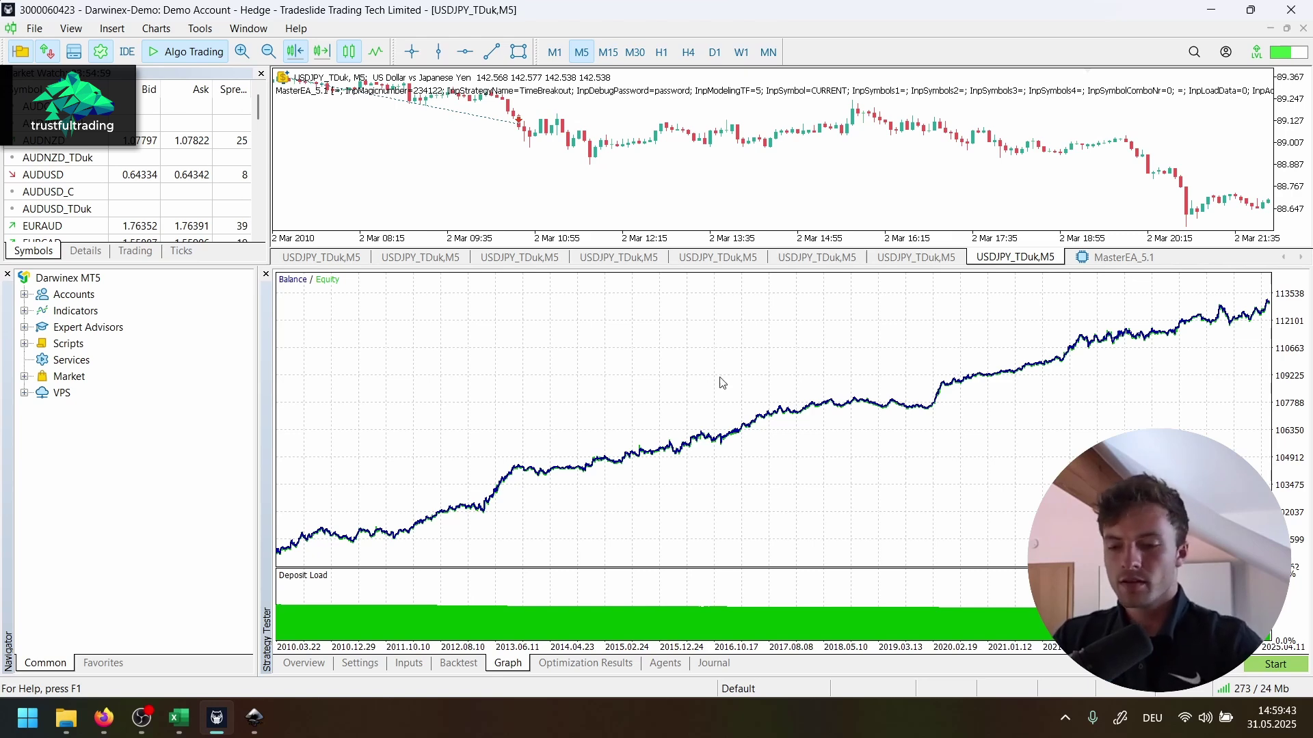
{"action": "mouse_move", "coordinate": [786, 415]}
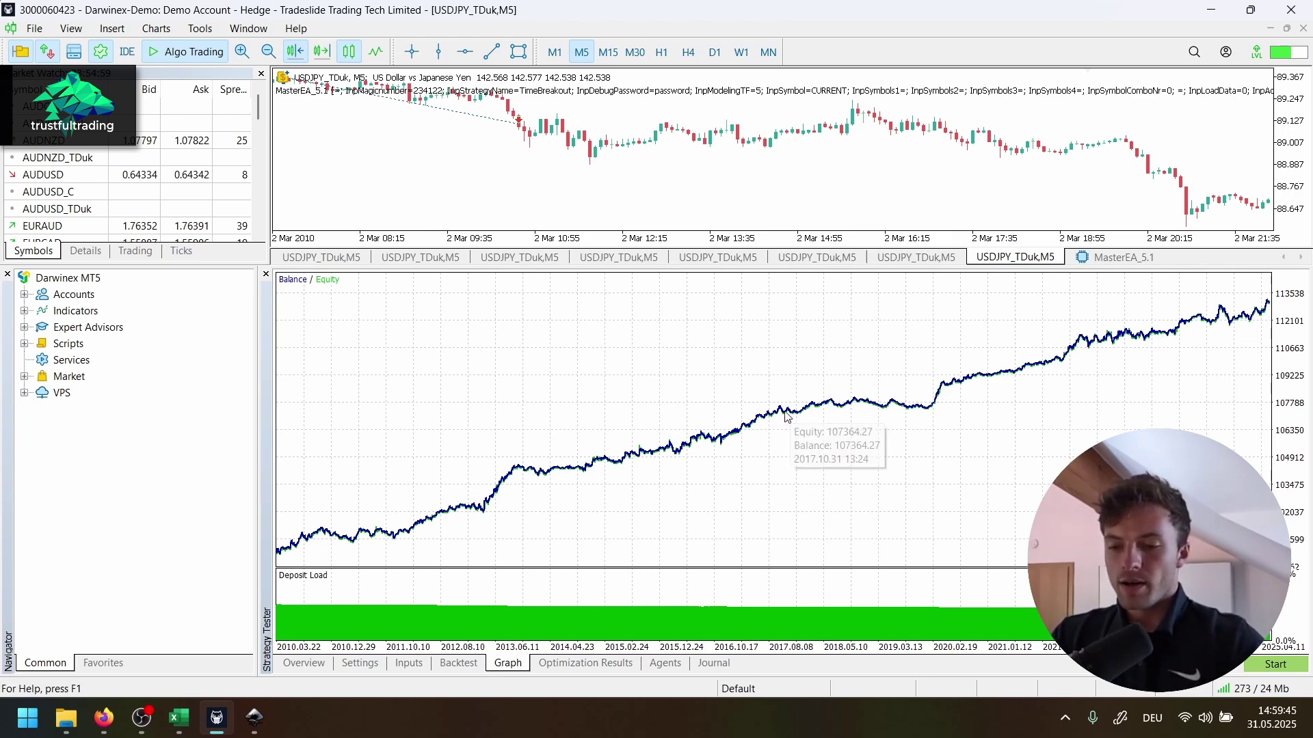
Step: Review the Strategy Tester's input parameters and its settings for symbol, dates, modelling and deposit
{"action": "left_click", "coordinate": [402, 665]}
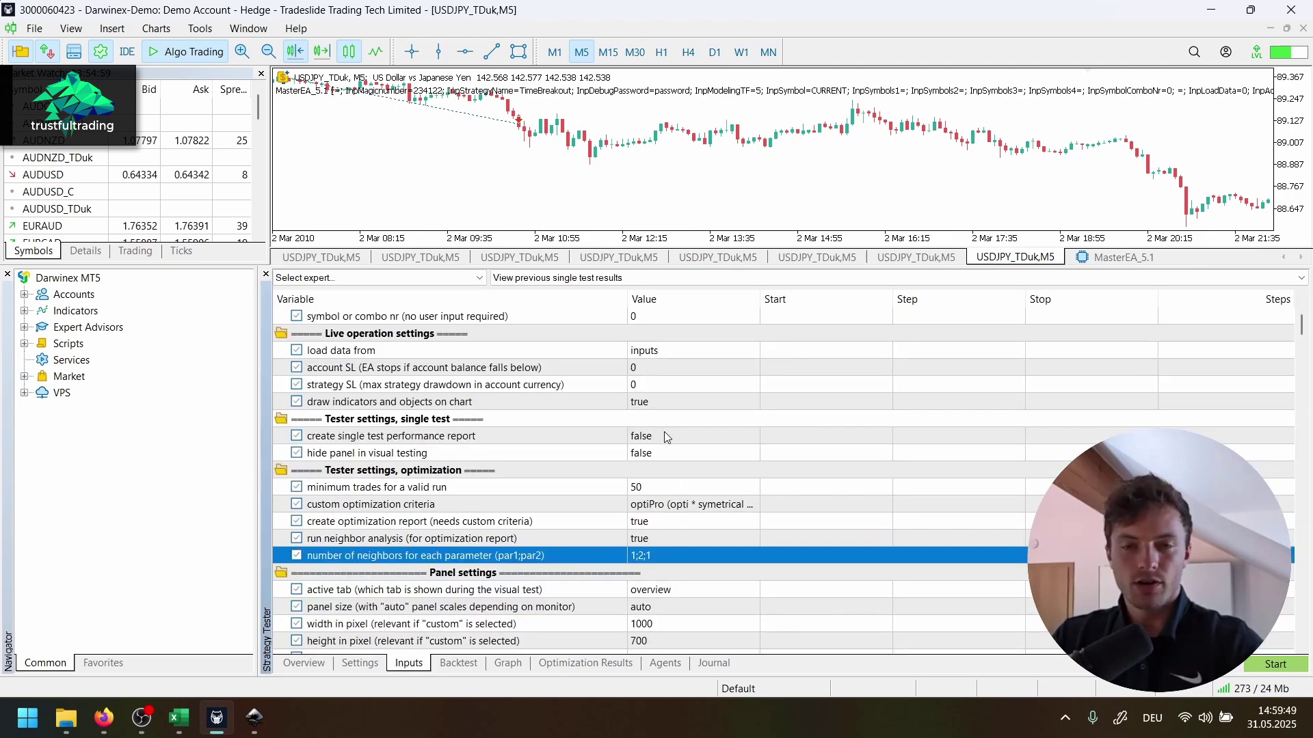
{"action": "left_click", "coordinate": [360, 663]}
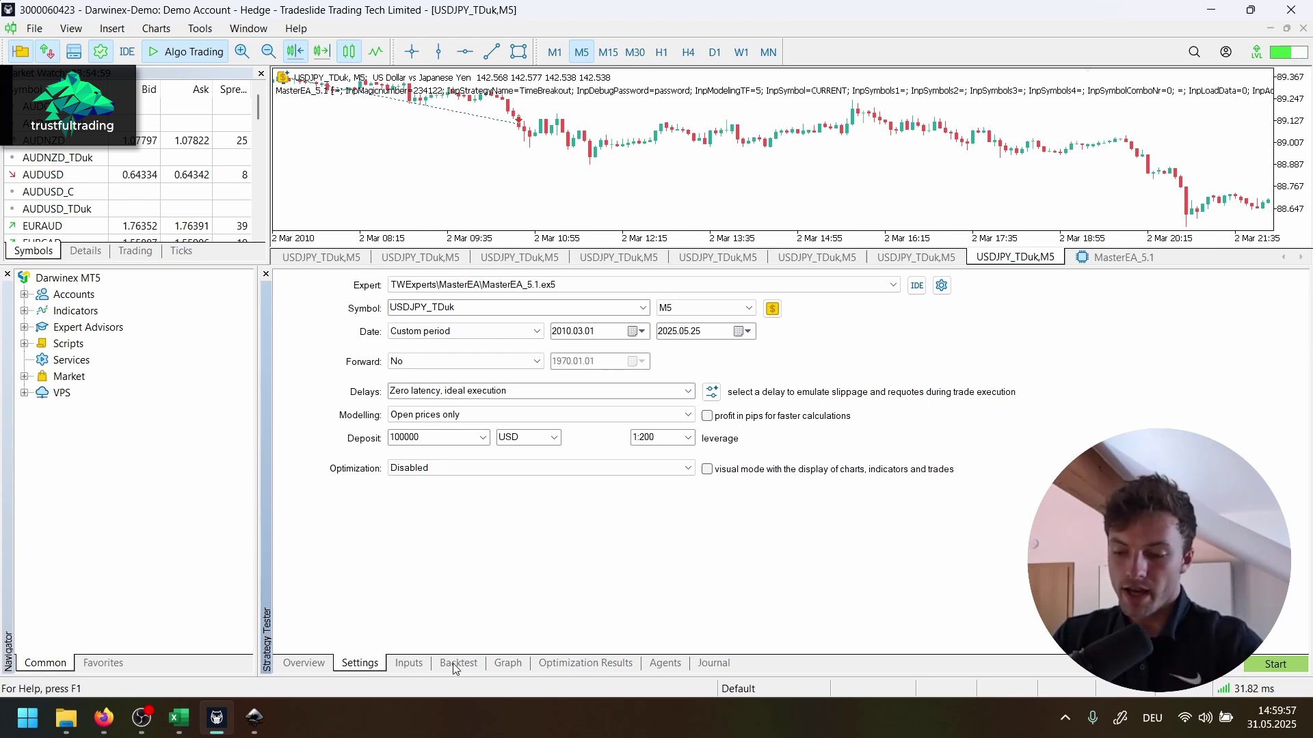
{"action": "left_click", "coordinate": [570, 666]}
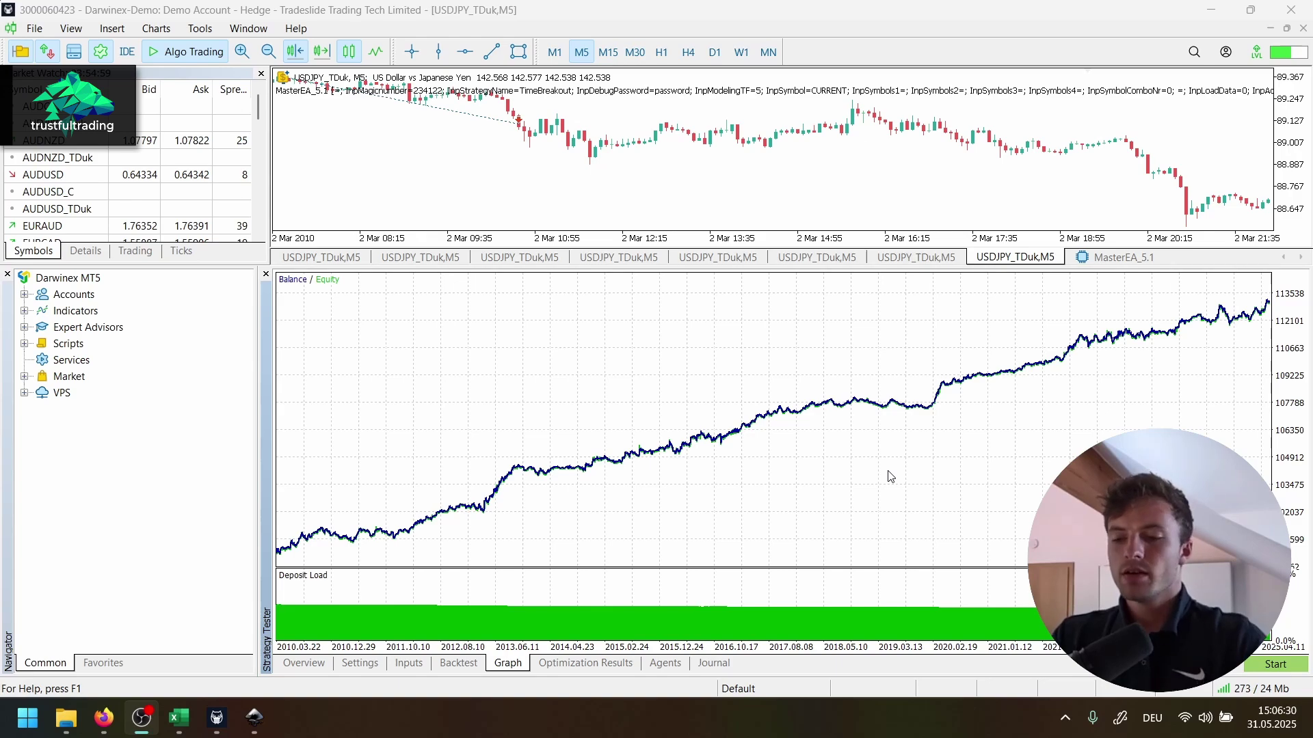
{"action": "left_click", "coordinate": [110, 717]}
{"action": "left_click", "coordinate": [117, 716]}
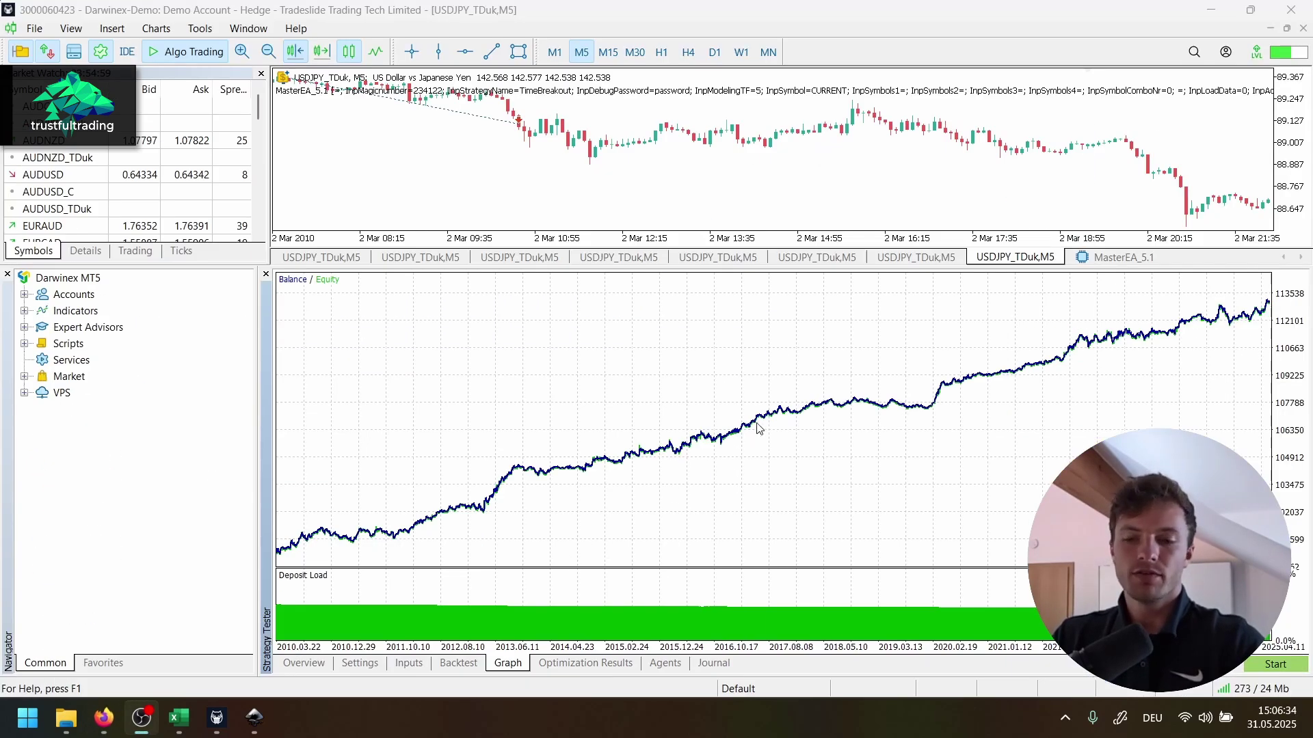